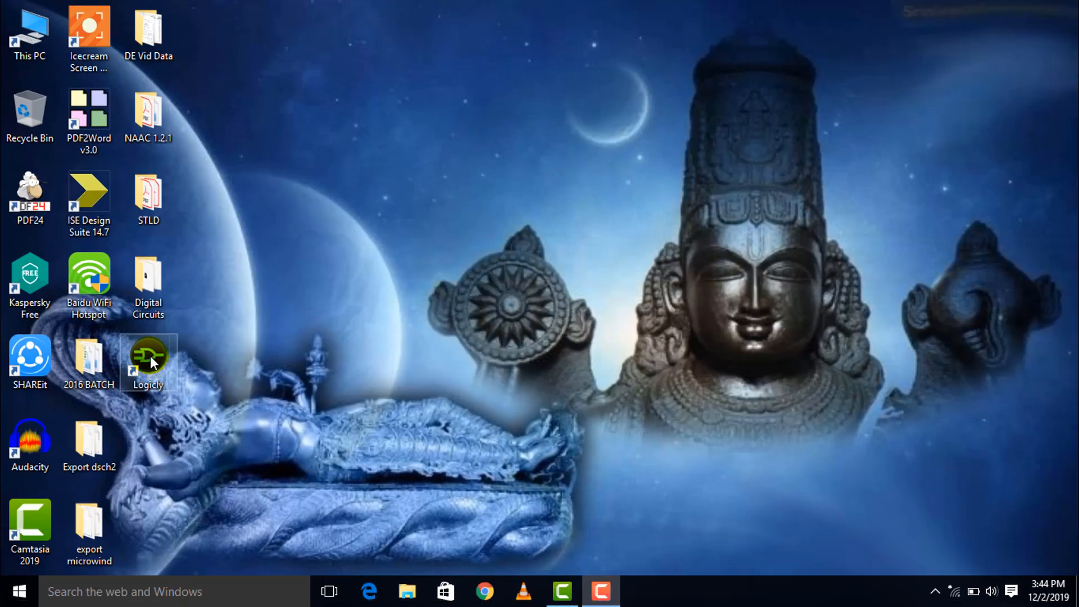
Launch Logicly, dismiss the samples welcome window and maximize the program.
{"action": "double_click", "coordinate": [150, 357]}
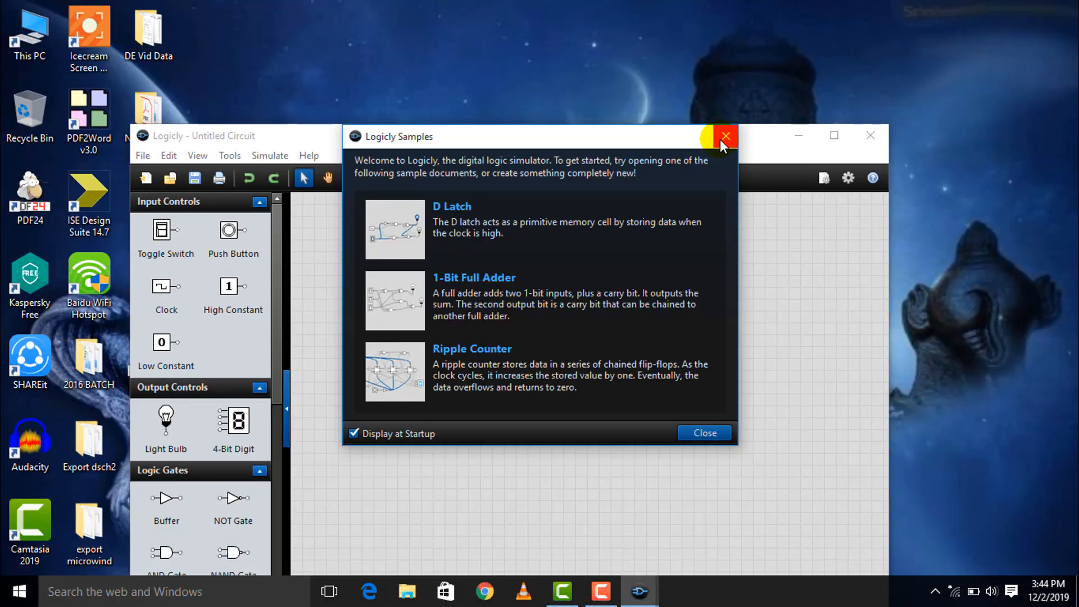
{"action": "left_click", "coordinate": [723, 139]}
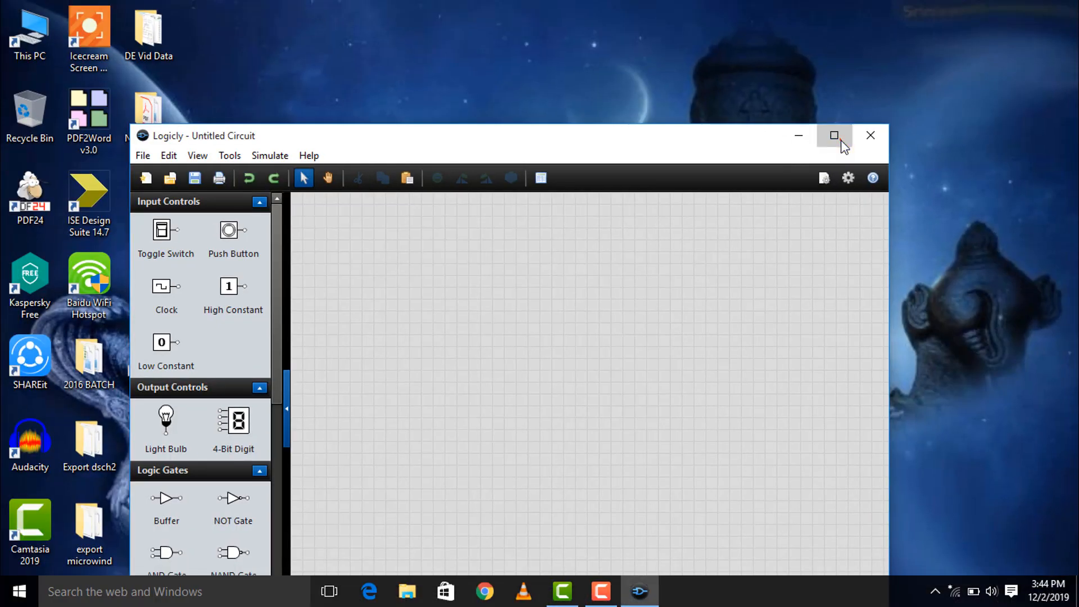
{"action": "left_click", "coordinate": [832, 134]}
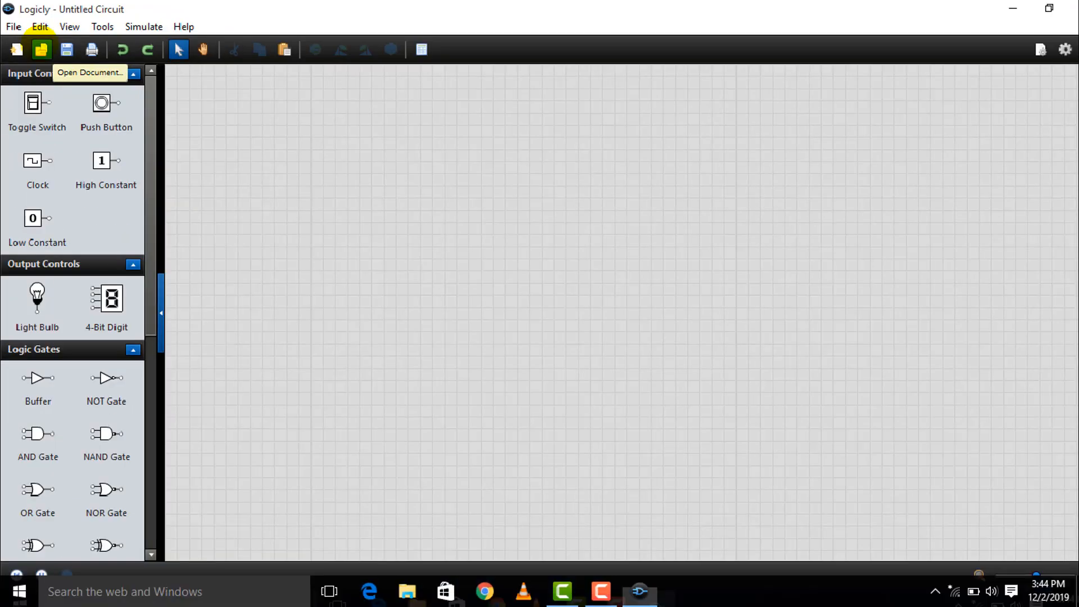
Open the Full Adder circuit from the Digital Circuits folder on the Desktop.
{"action": "left_click", "coordinate": [43, 54]}
{"action": "scroll", "coordinate": [72, 133], "scroll_direction": "down", "scroll_amount": 3}
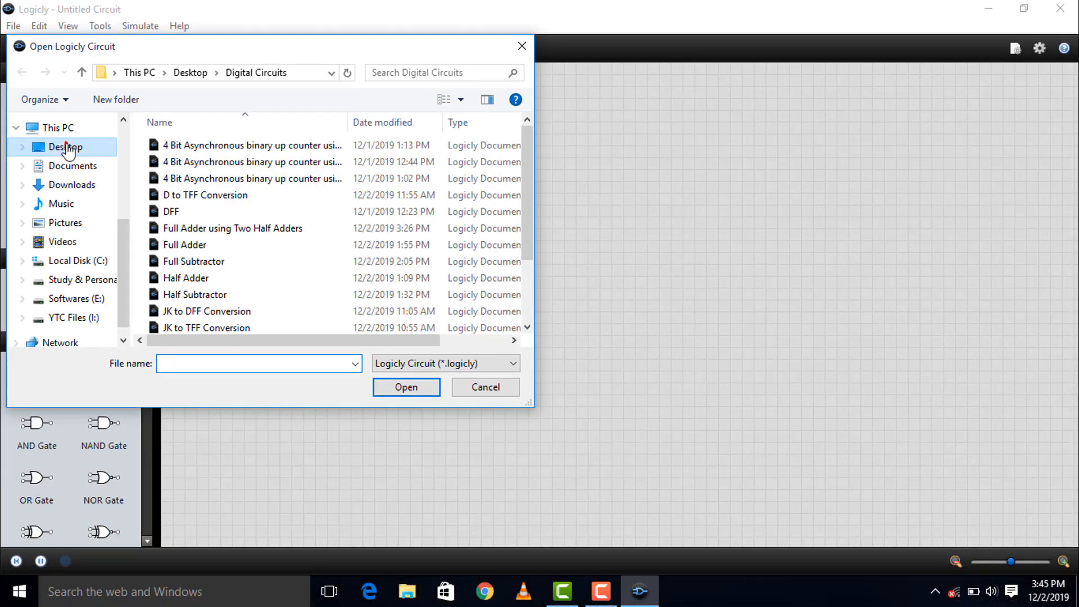
{"action": "left_click", "coordinate": [68, 147]}
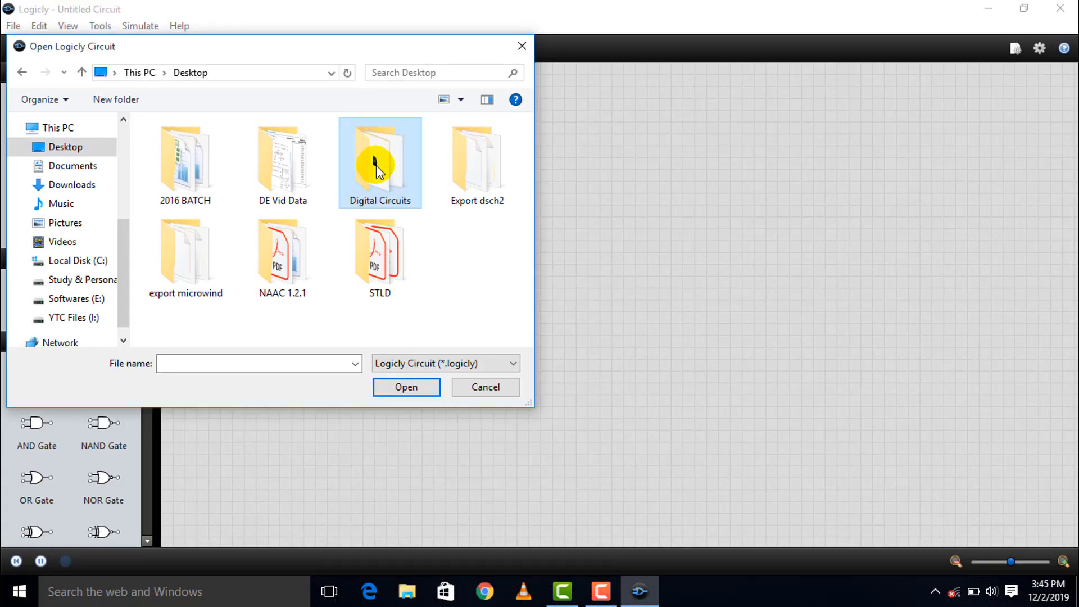
{"action": "double_click", "coordinate": [374, 170]}
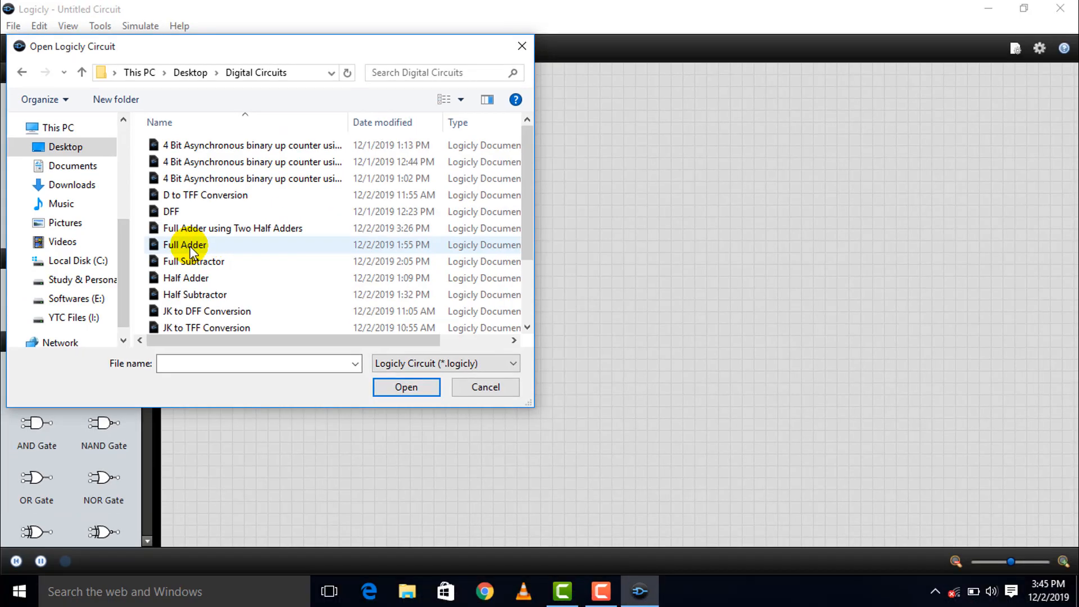
{"action": "left_click", "coordinate": [190, 245]}
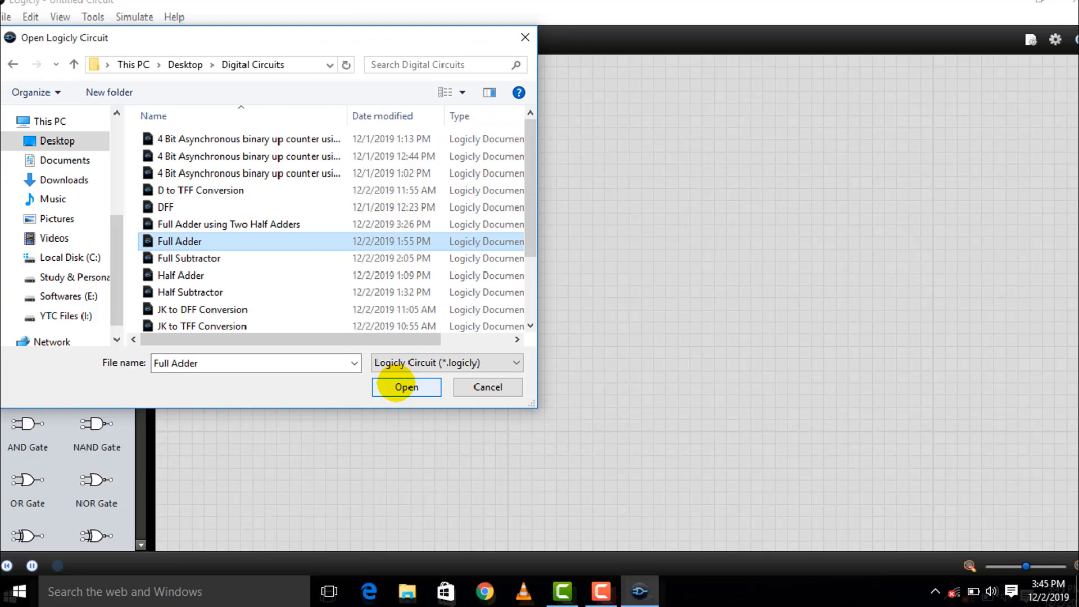
{"action": "left_click", "coordinate": [400, 386]}
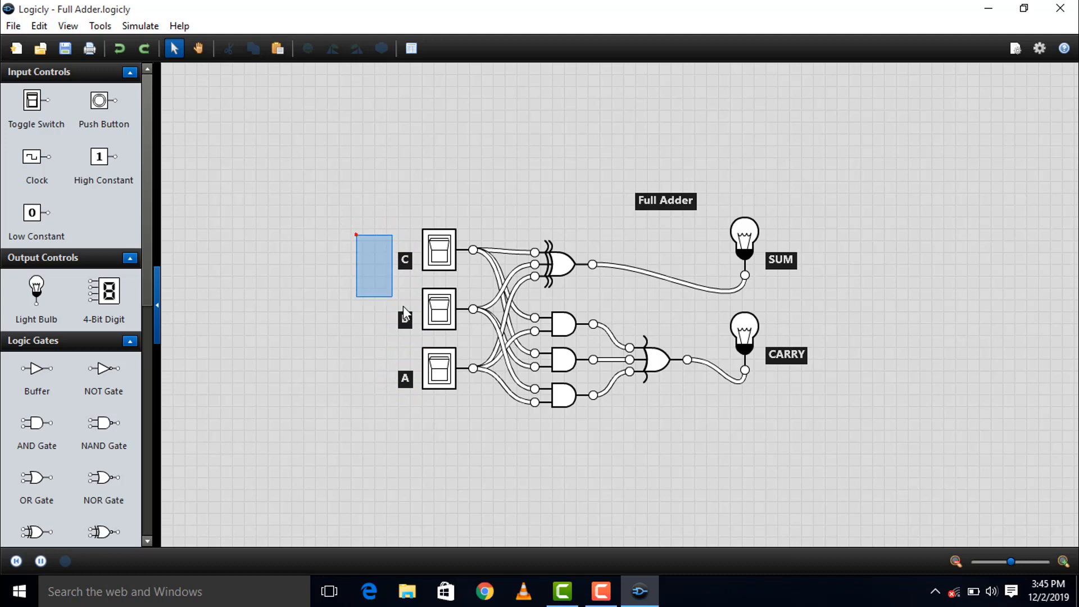
Delete all switches, gates, bulbs and their labels, keeping the Full Adder title, and move that title up near the canvas's upper edge.
{"action": "left_click_drag", "start_coordinate": [403, 305], "coordinate": [850, 426]}
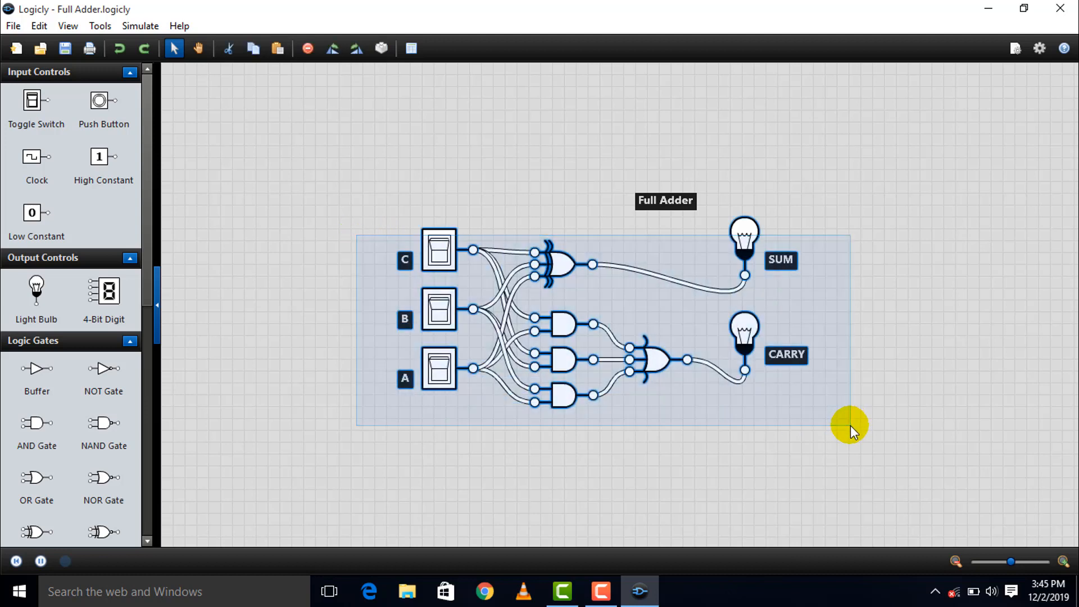
{"action": "key", "text": "Delete"}
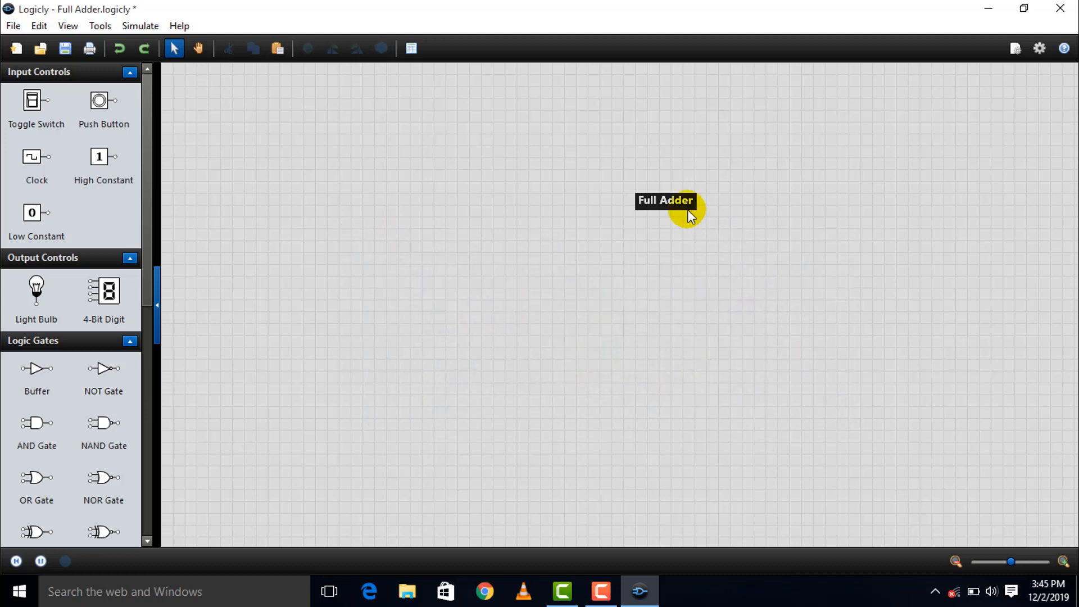
{"action": "left_click_drag", "start_coordinate": [682, 206], "coordinate": [702, 150]}
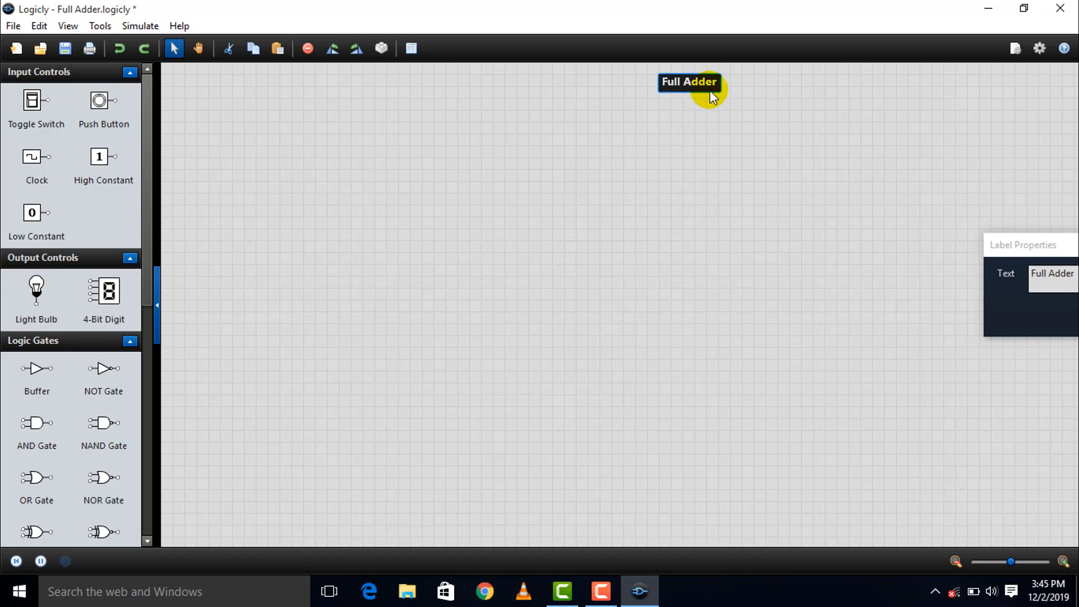
Change the title label's text to "Ripple Carry Adder (RCA)" and close its properties.
{"action": "left_click_drag", "start_coordinate": [979, 247], "coordinate": [558, 285]}
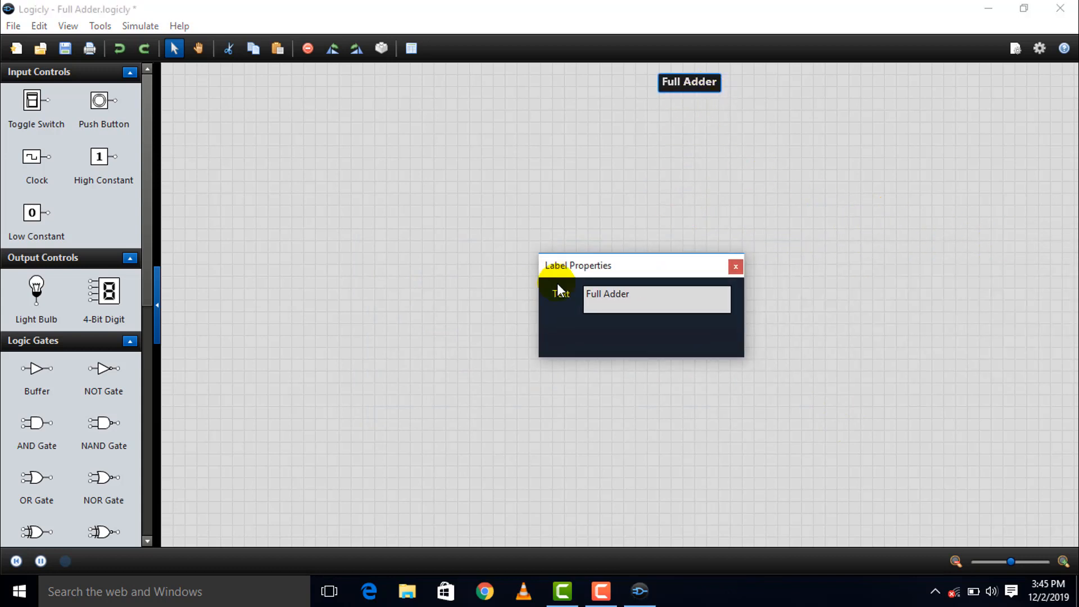
{"action": "left_click_drag", "start_coordinate": [635, 292], "coordinate": [559, 295]}
{"action": "type", "text": "Ripple Carry Adder (RCA)"}
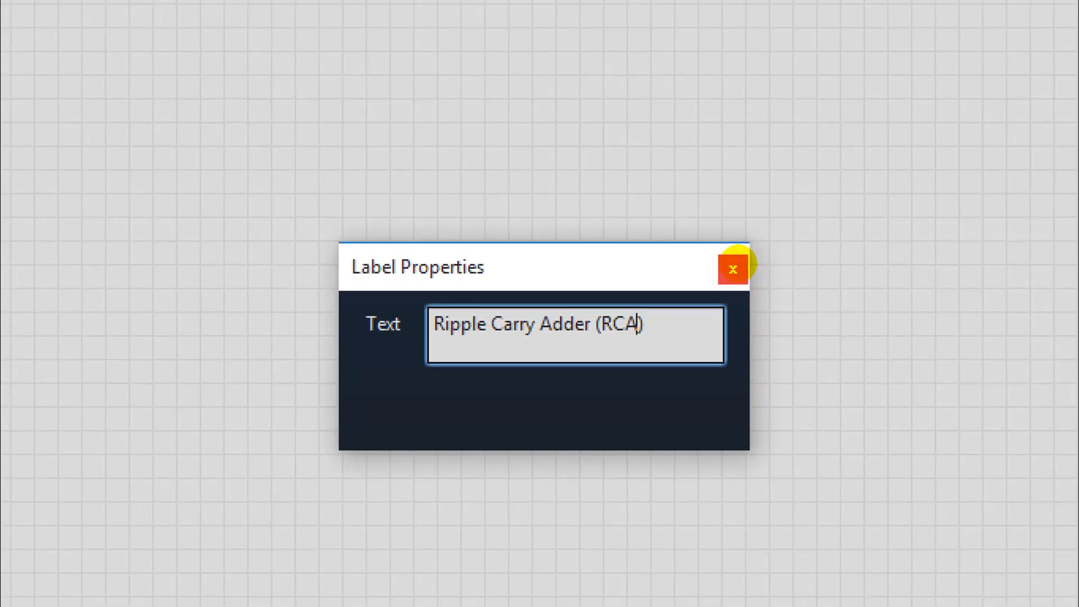
{"action": "left_click", "coordinate": [738, 267]}
{"action": "left_click", "coordinate": [740, 264]}
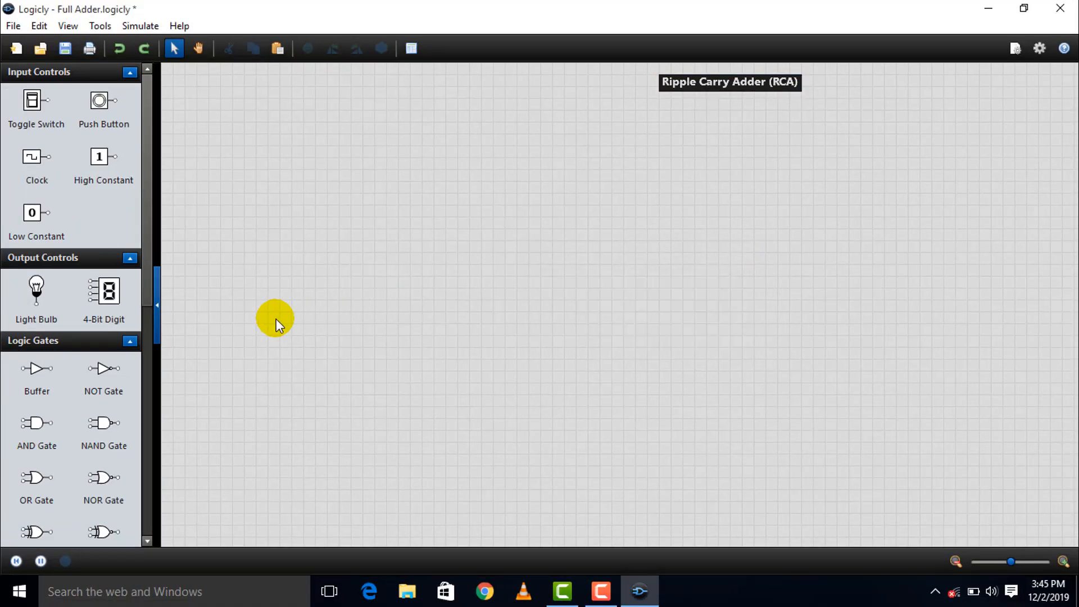
Place a custom Full Adder block on the canvas, rotated clockwise so its inputs face up, in the left half below the title.
{"action": "left_click_drag", "start_coordinate": [147, 229], "coordinate": [152, 490]}
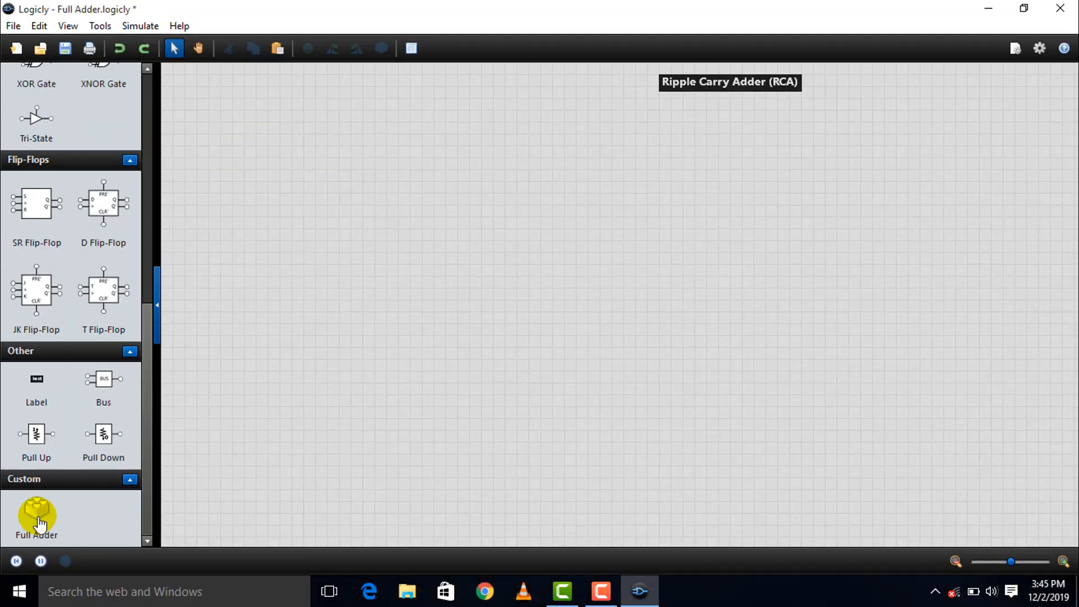
{"action": "left_click_drag", "start_coordinate": [44, 524], "coordinate": [381, 225]}
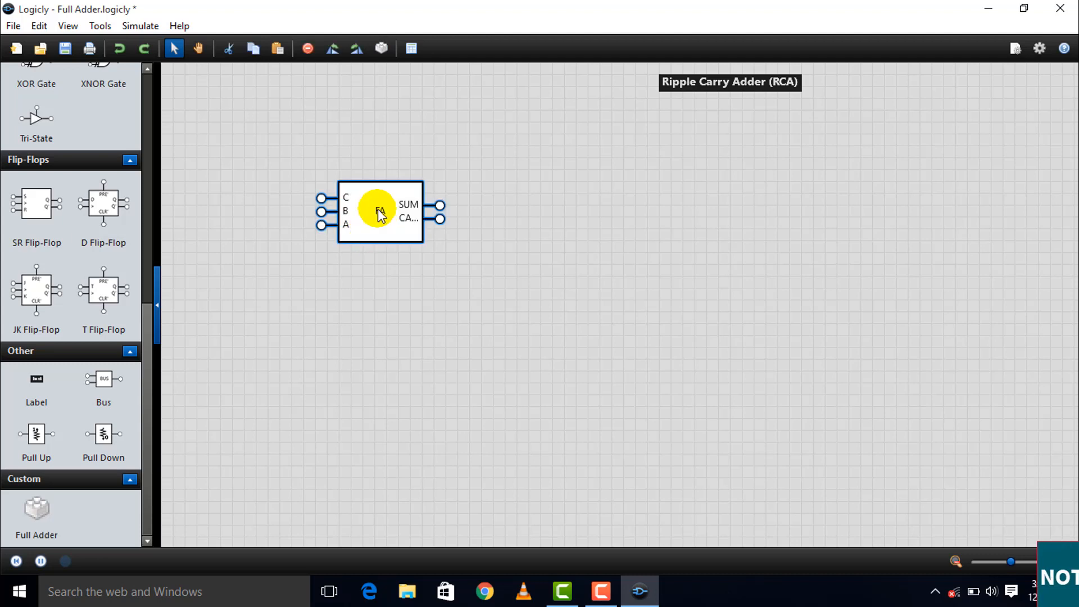
{"action": "right_click", "coordinate": [380, 213]}
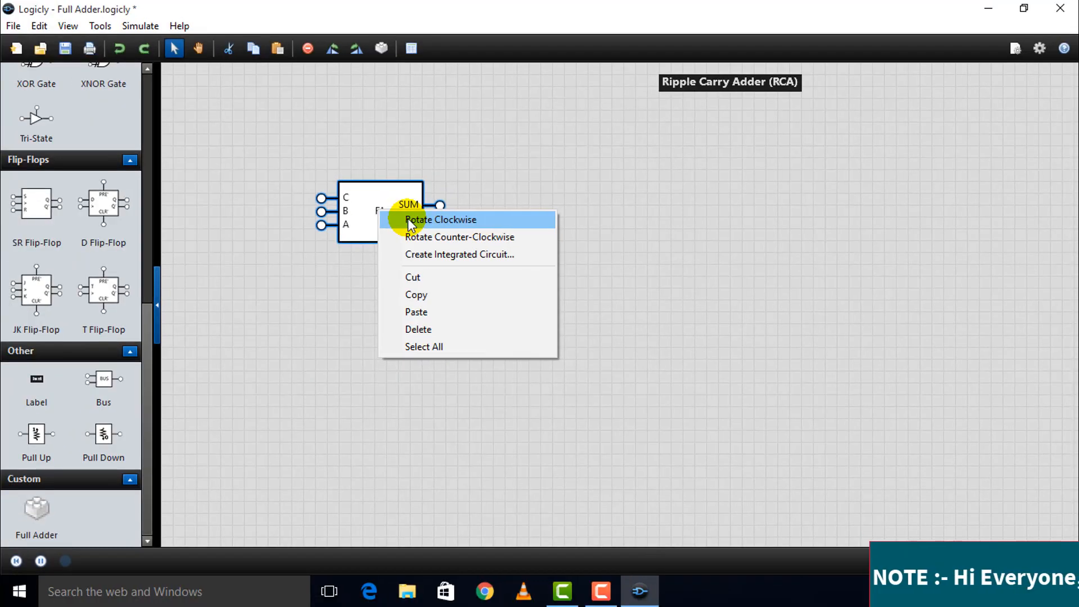
{"action": "left_click", "coordinate": [409, 220]}
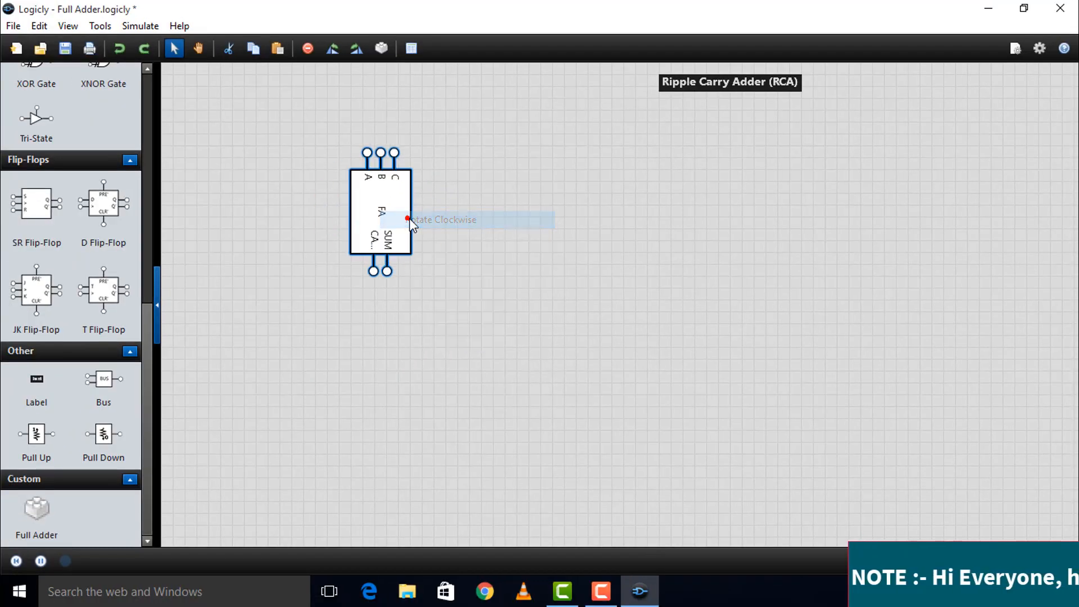
{"action": "left_click_drag", "start_coordinate": [397, 217], "coordinate": [381, 363]}
{"action": "left_click", "coordinate": [415, 360]}
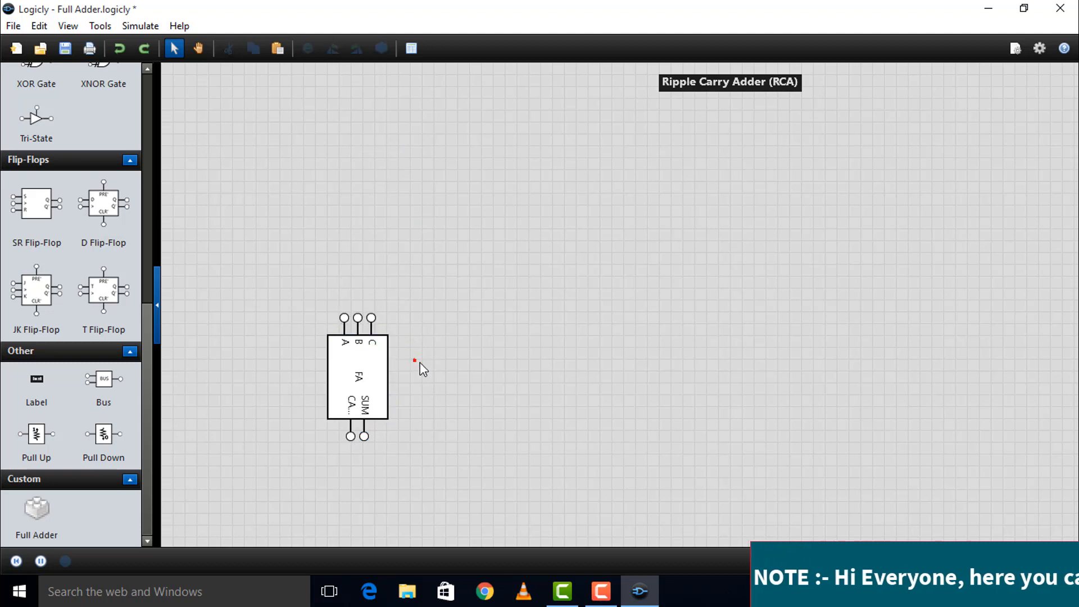
Duplicate the full adder block and place the copy level with it to its right.
{"action": "left_click", "coordinate": [362, 378]}
{"action": "left_click", "coordinate": [338, 382]}
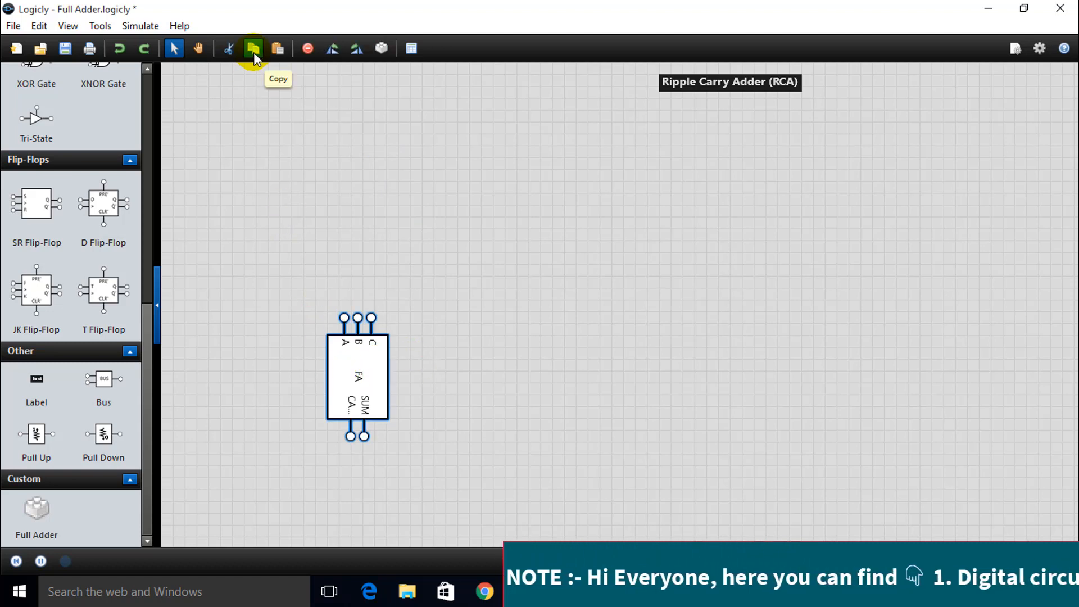
{"action": "left_click", "coordinate": [254, 49]}
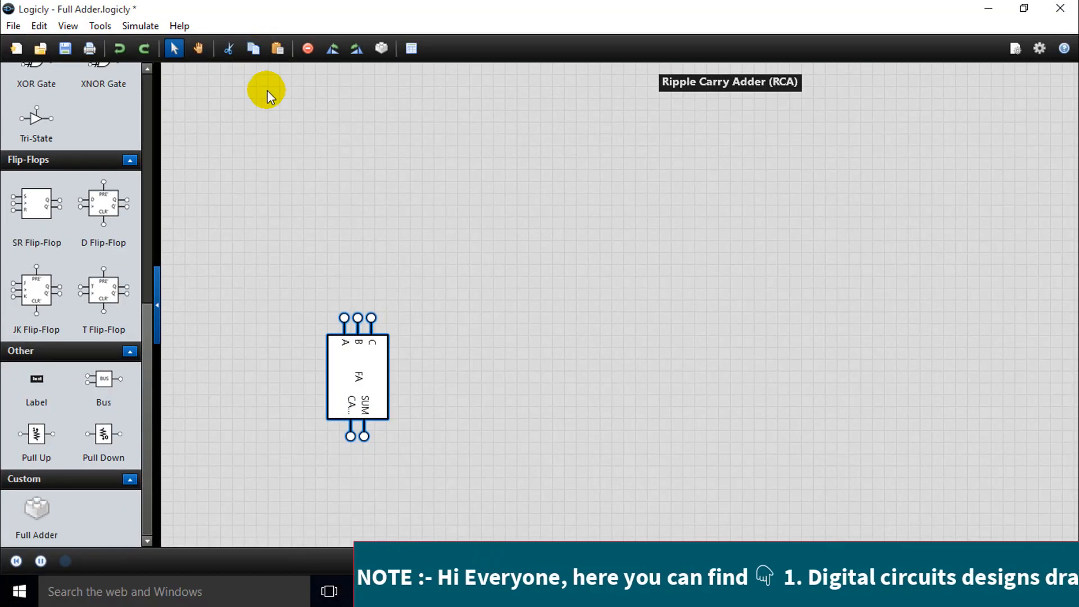
{"action": "key", "text": "ctrl+v"}
{"action": "left_click_drag", "start_coordinate": [510, 376], "coordinate": [534, 366]}
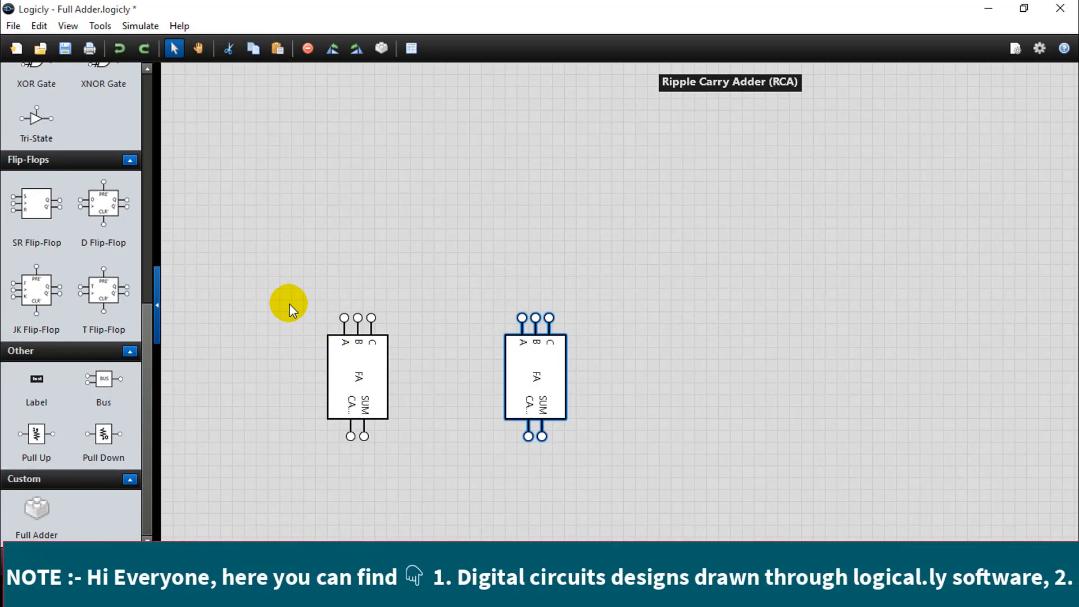
Duplicate both full adder blocks and align the copies to their right, forming an evenly spaced row of four.
{"action": "left_click_drag", "start_coordinate": [285, 285], "coordinate": [629, 460]}
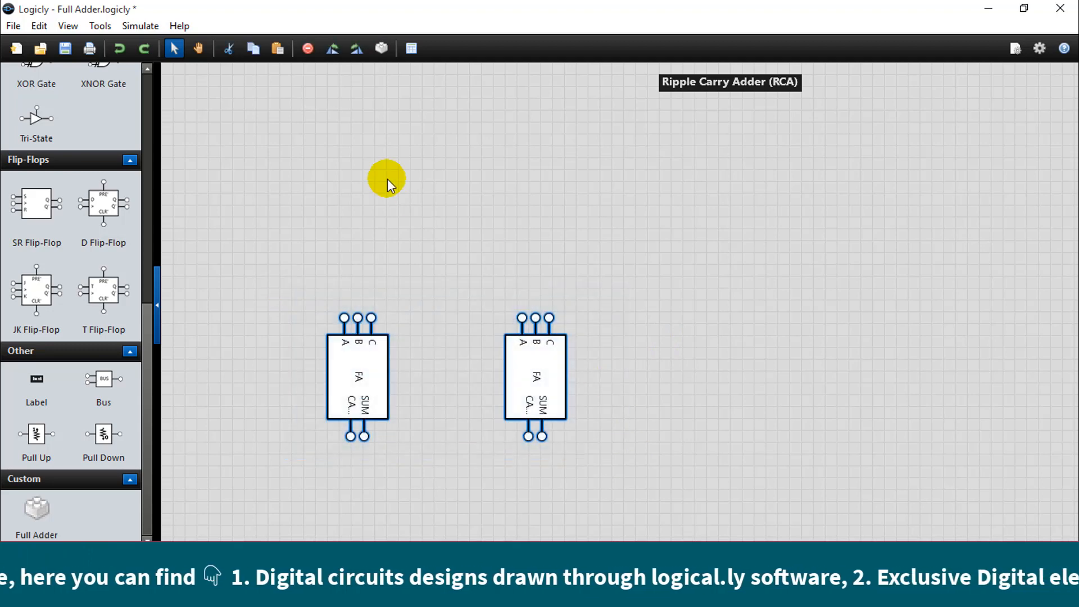
{"action": "left_click", "coordinate": [252, 51]}
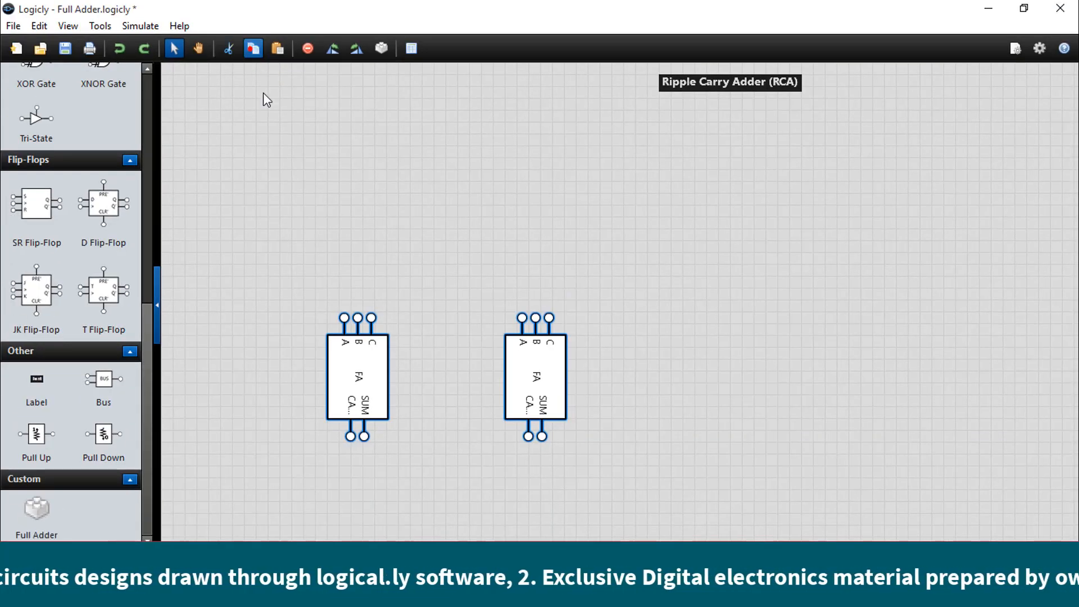
{"action": "left_click", "coordinate": [426, 276]}
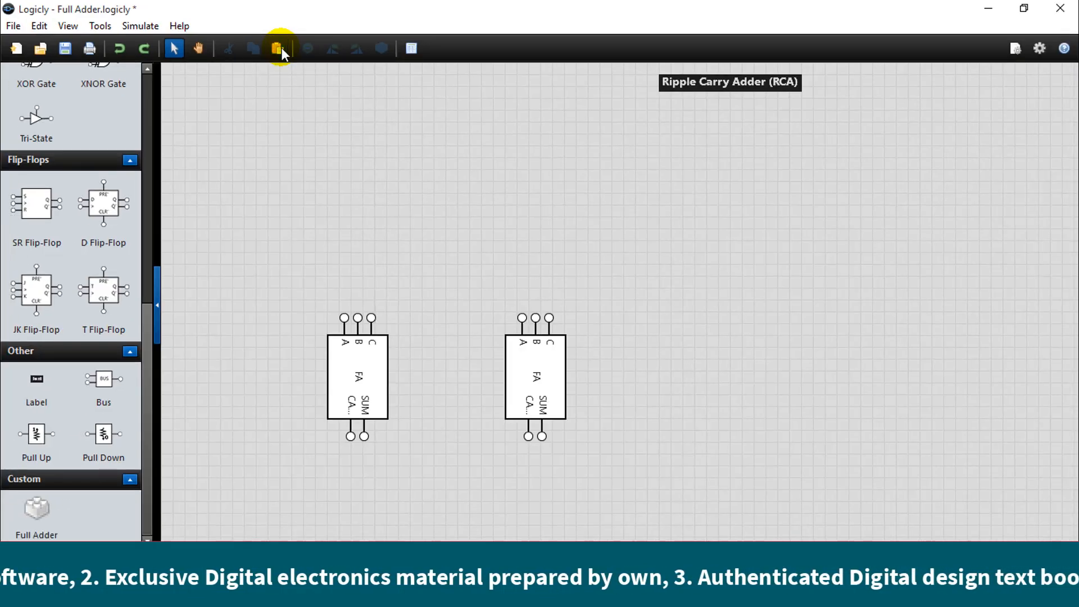
{"action": "left_click", "coordinate": [279, 49]}
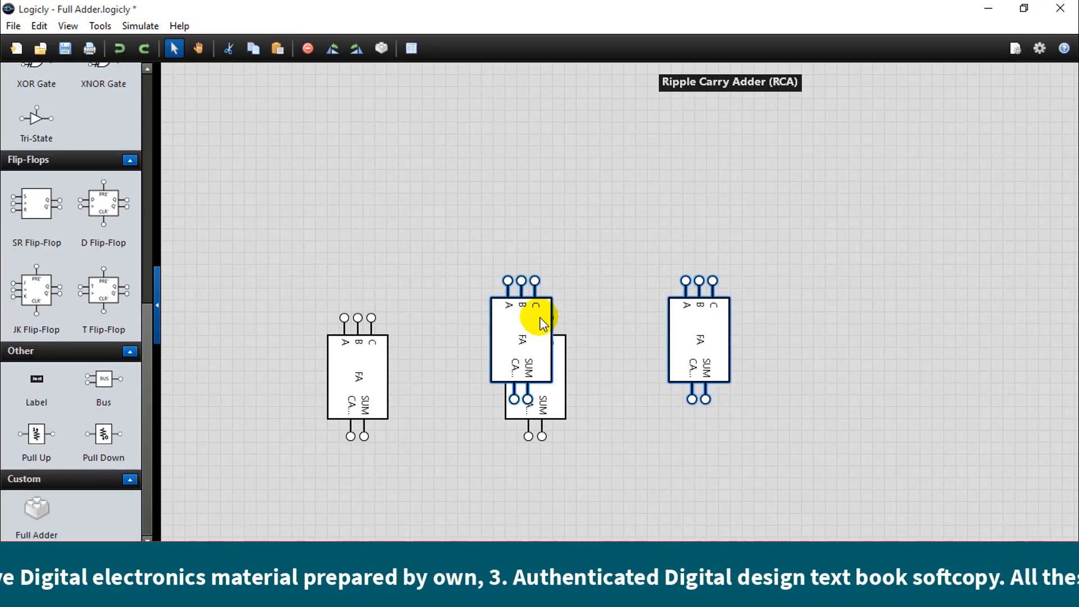
{"action": "left_click_drag", "start_coordinate": [538, 315], "coordinate": [733, 360]}
{"action": "left_click", "coordinate": [180, 308]}
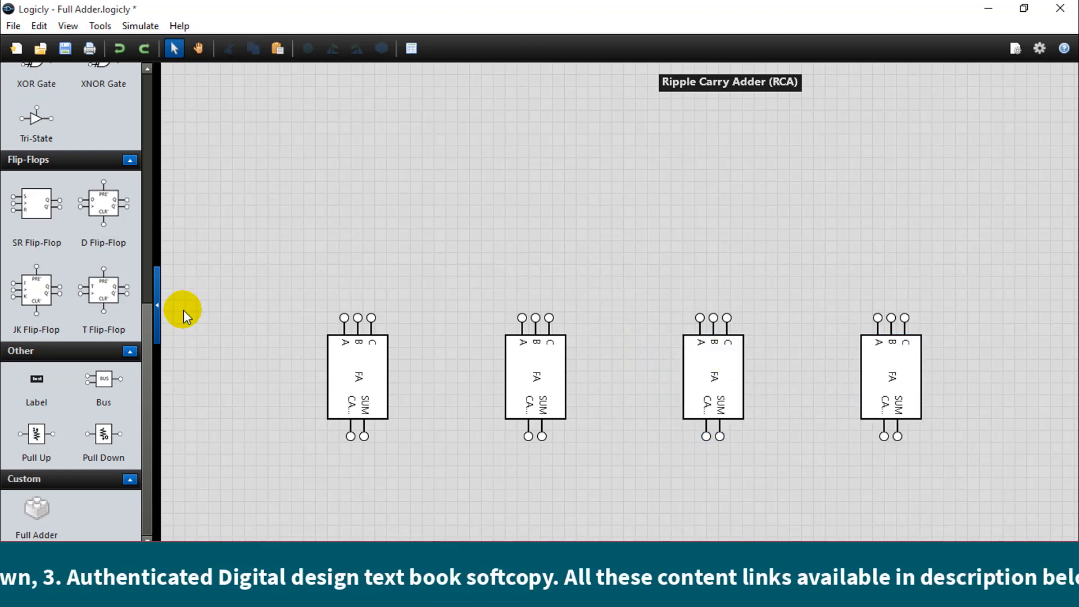
Place two toggle switches, one below the other, above the leftmost full adder, leaving their properties unchanged.
{"action": "left_click_drag", "start_coordinate": [150, 332], "coordinate": [175, 94]}
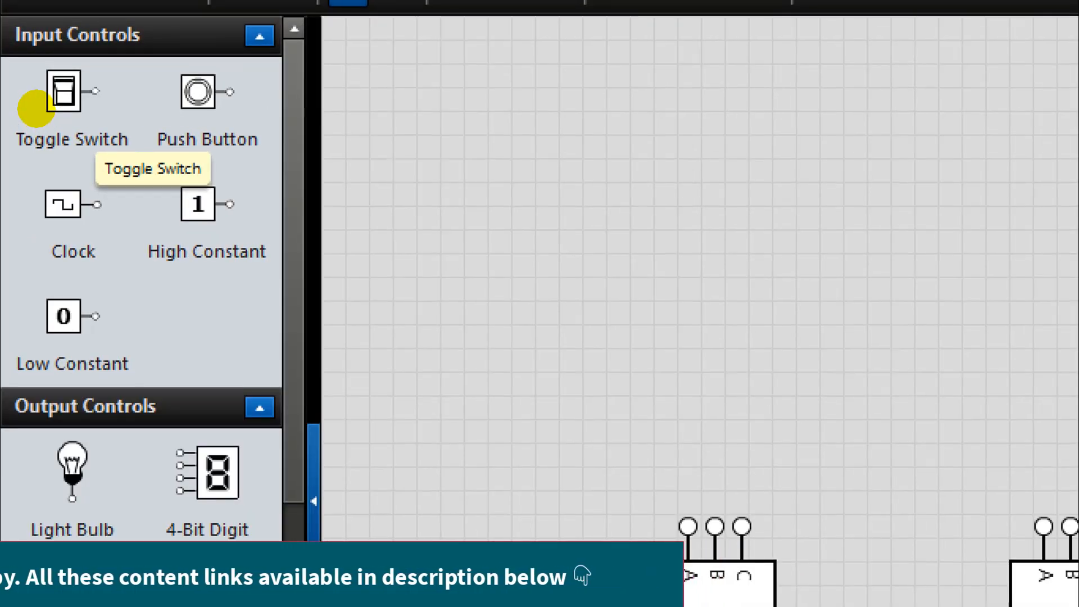
{"action": "left_click_drag", "start_coordinate": [35, 107], "coordinate": [697, 262]}
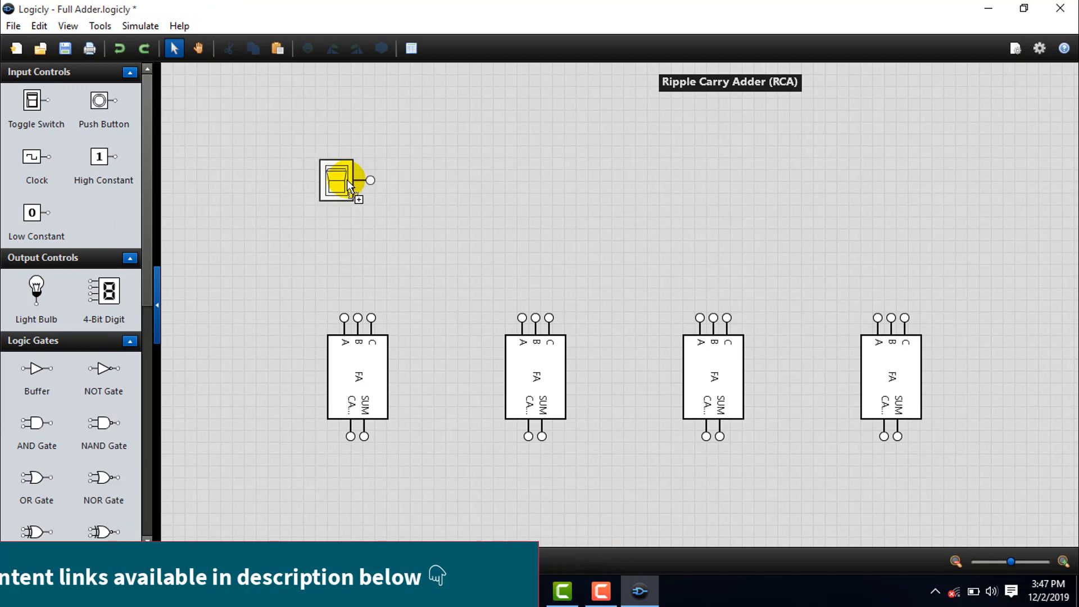
{"action": "left_click_drag", "start_coordinate": [348, 181], "coordinate": [350, 183]}
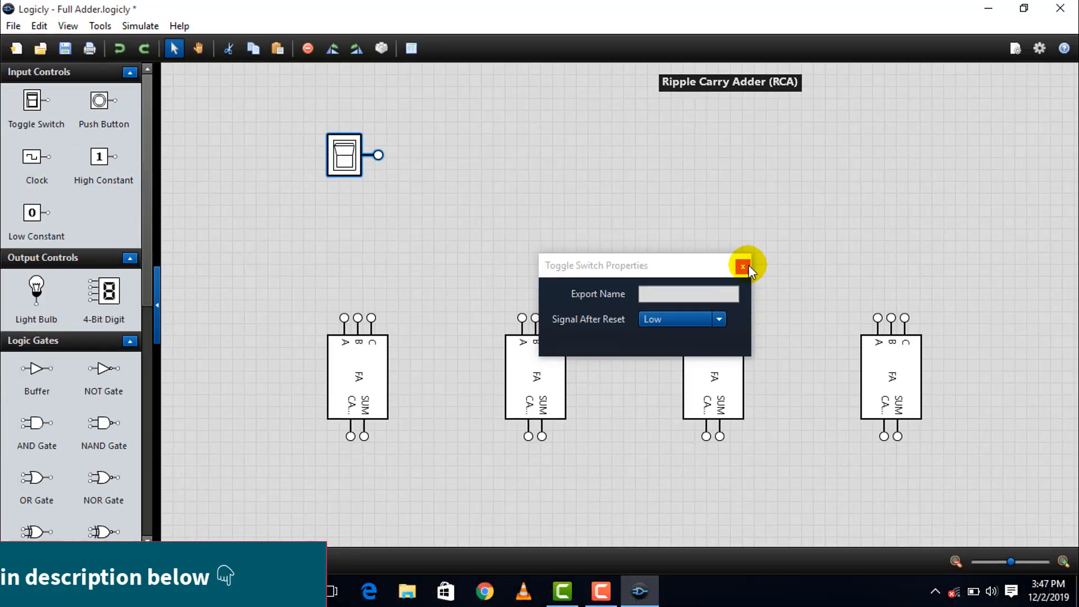
{"action": "left_click", "coordinate": [743, 267]}
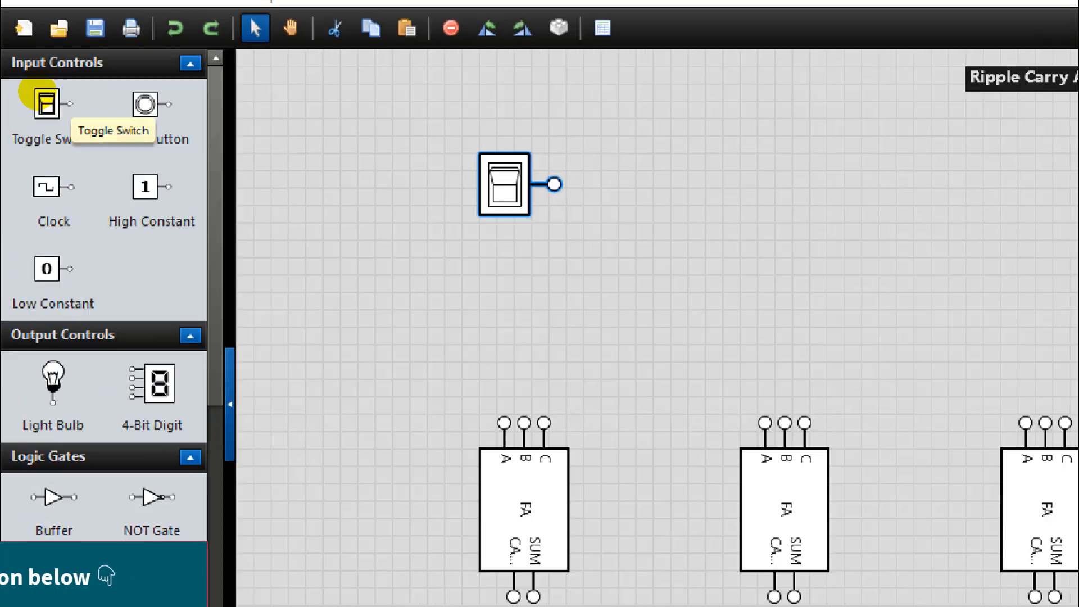
{"action": "left_click_drag", "start_coordinate": [42, 99], "coordinate": [521, 301]}
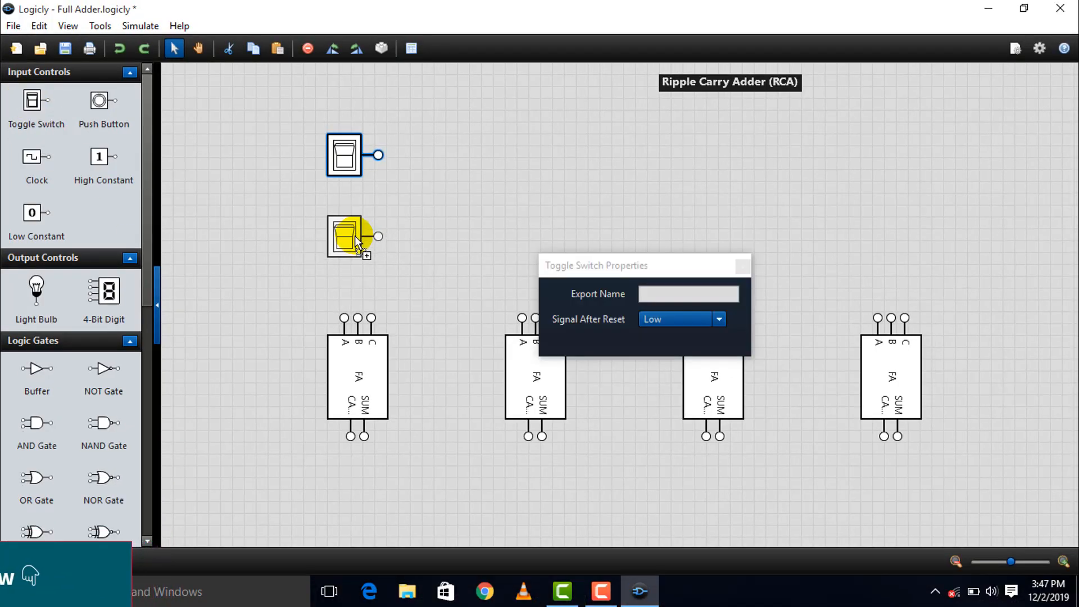
{"action": "left_click_drag", "start_coordinate": [356, 229], "coordinate": [357, 229]}
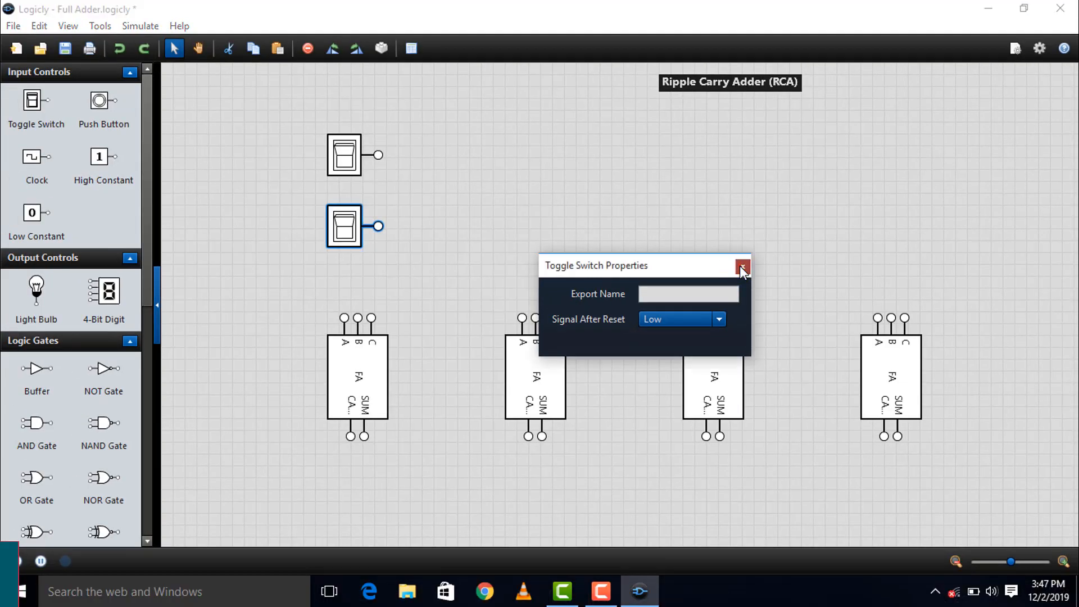
{"action": "left_click", "coordinate": [742, 268]}
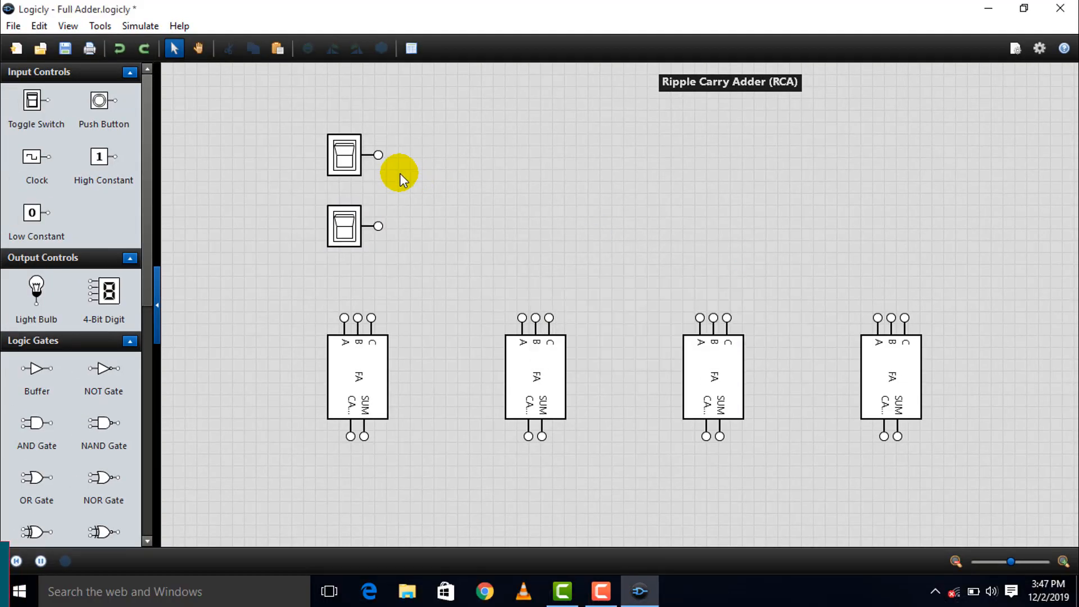
Rotate both toggle switches clockwise twice so their output terminals face left.
{"action": "left_click_drag", "start_coordinate": [301, 114], "coordinate": [426, 297]}
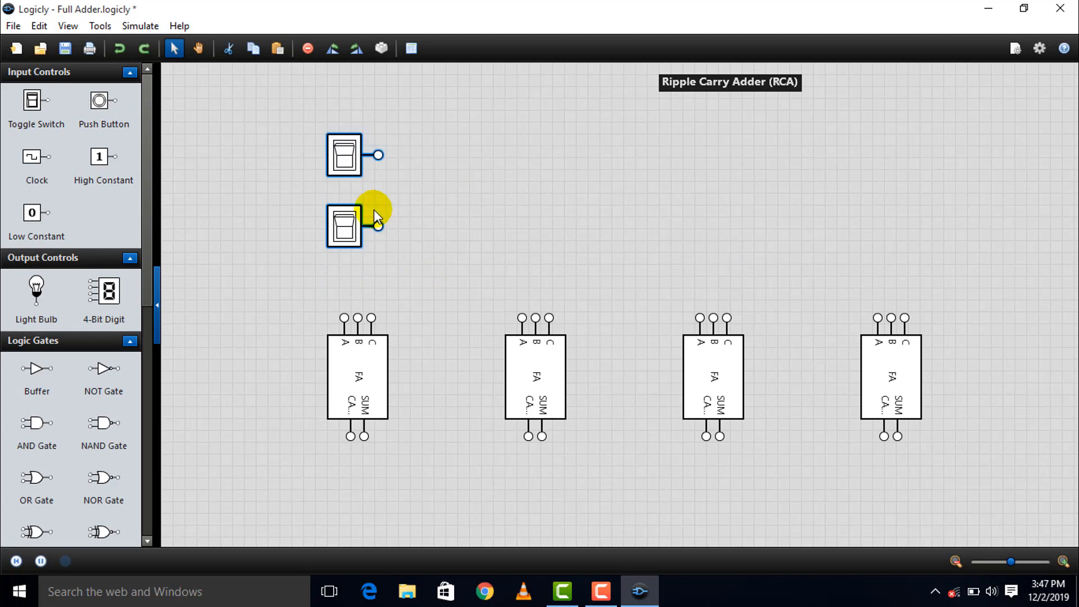
{"action": "right_click", "coordinate": [352, 166]}
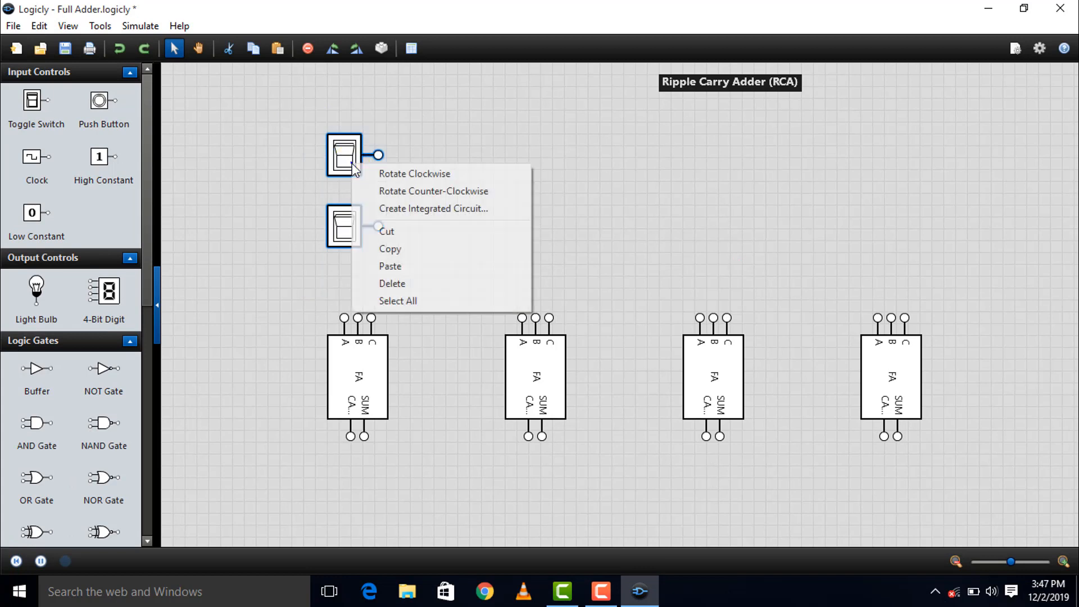
{"action": "left_click", "coordinate": [405, 174]}
{"action": "right_click", "coordinate": [326, 179]}
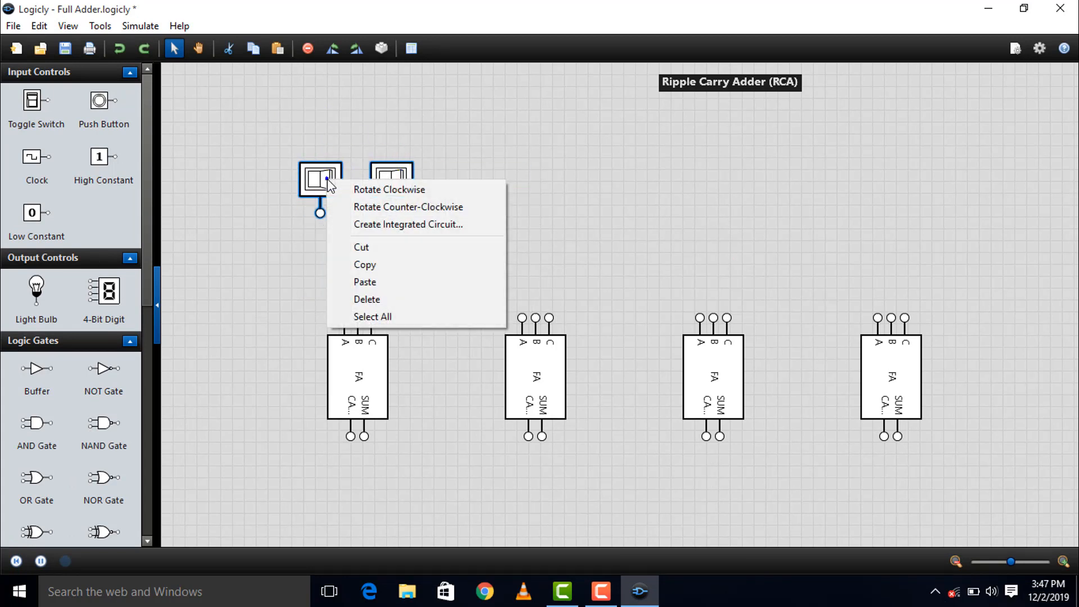
{"action": "left_click", "coordinate": [382, 189]}
{"action": "left_click", "coordinate": [435, 182]}
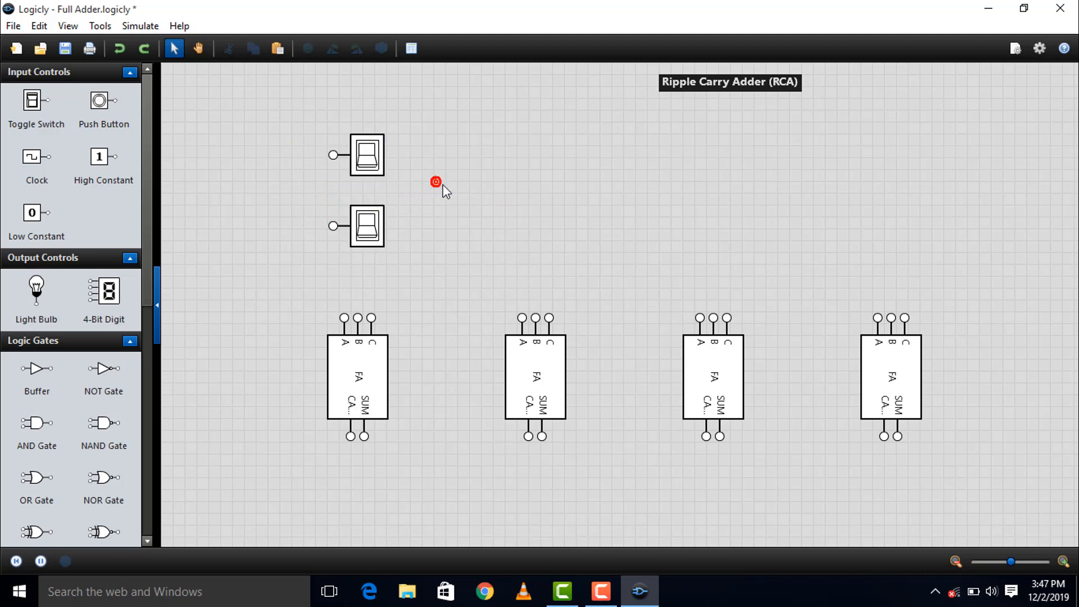
Duplicate the pair of toggle switches and place the copies level with the originals, above the second full adder.
{"action": "left_click_drag", "start_coordinate": [289, 104], "coordinate": [433, 282]}
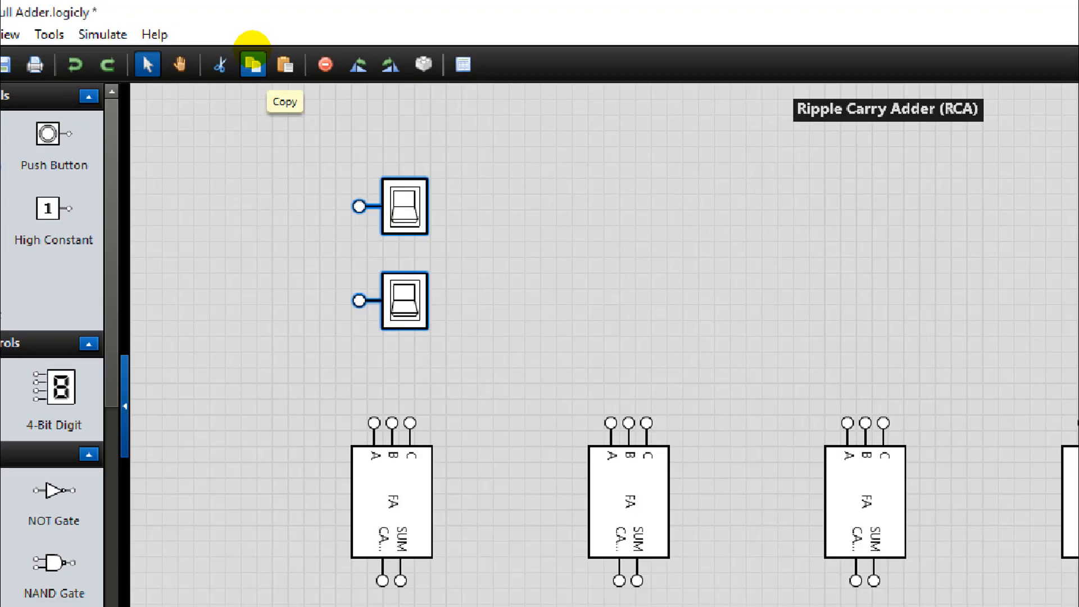
{"action": "left_click", "coordinate": [253, 65]}
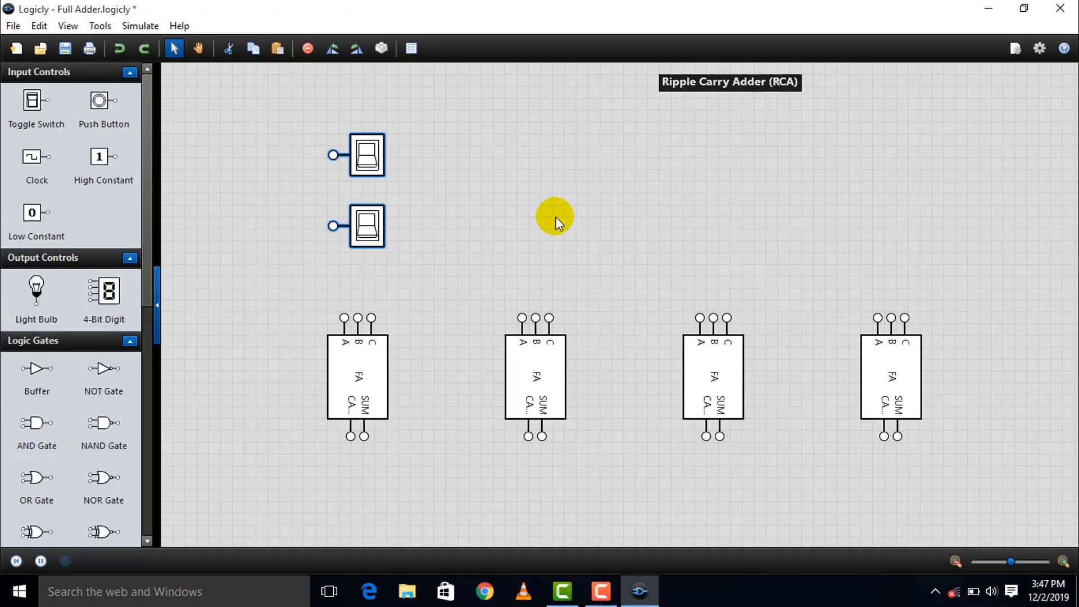
{"action": "left_click", "coordinate": [555, 217]}
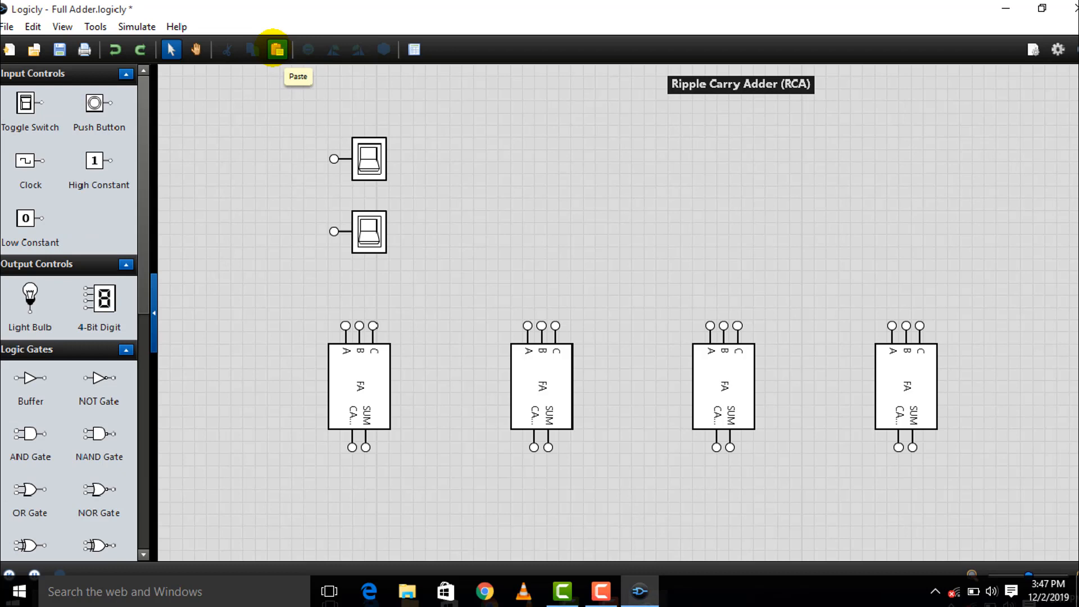
{"action": "left_click", "coordinate": [274, 49]}
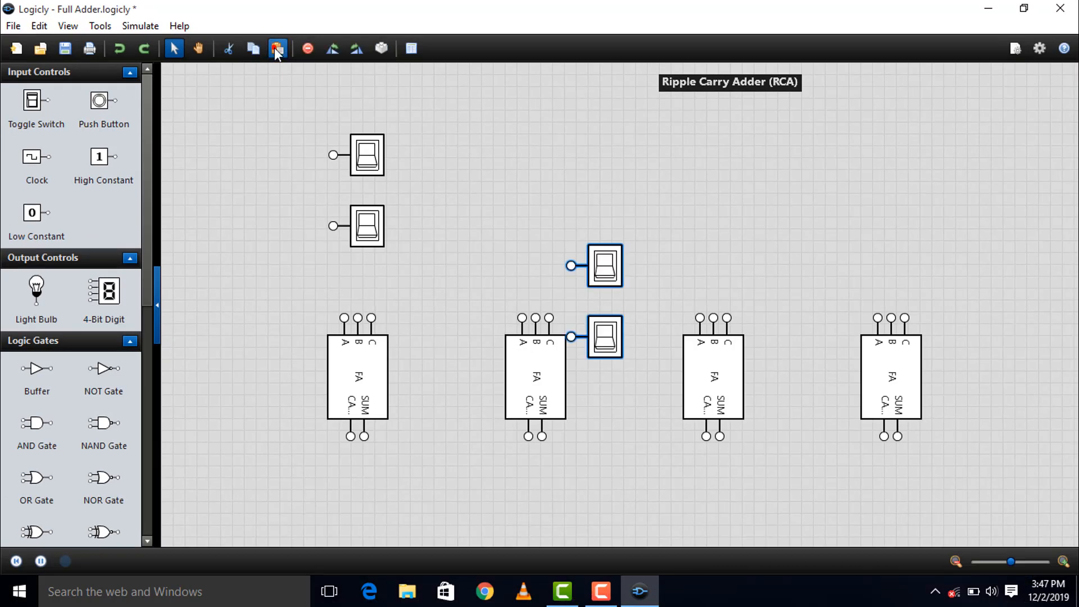
{"action": "left_click", "coordinate": [599, 254]}
{"action": "left_click_drag", "start_coordinate": [593, 248], "coordinate": [526, 141]}
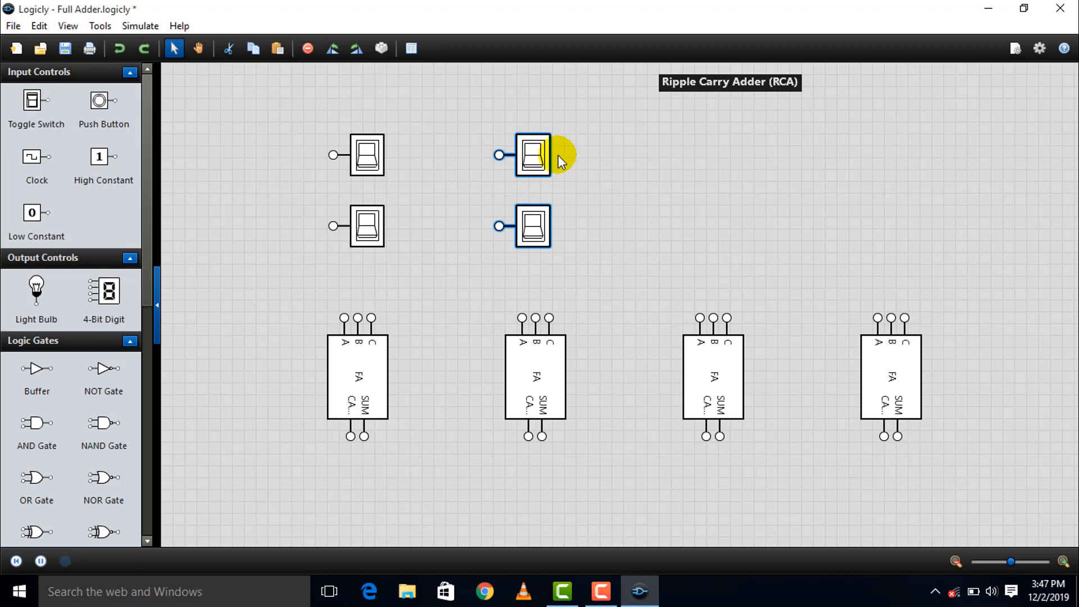
{"action": "left_click_drag", "start_coordinate": [521, 141], "coordinate": [533, 143]}
{"action": "left_click", "coordinate": [309, 106]}
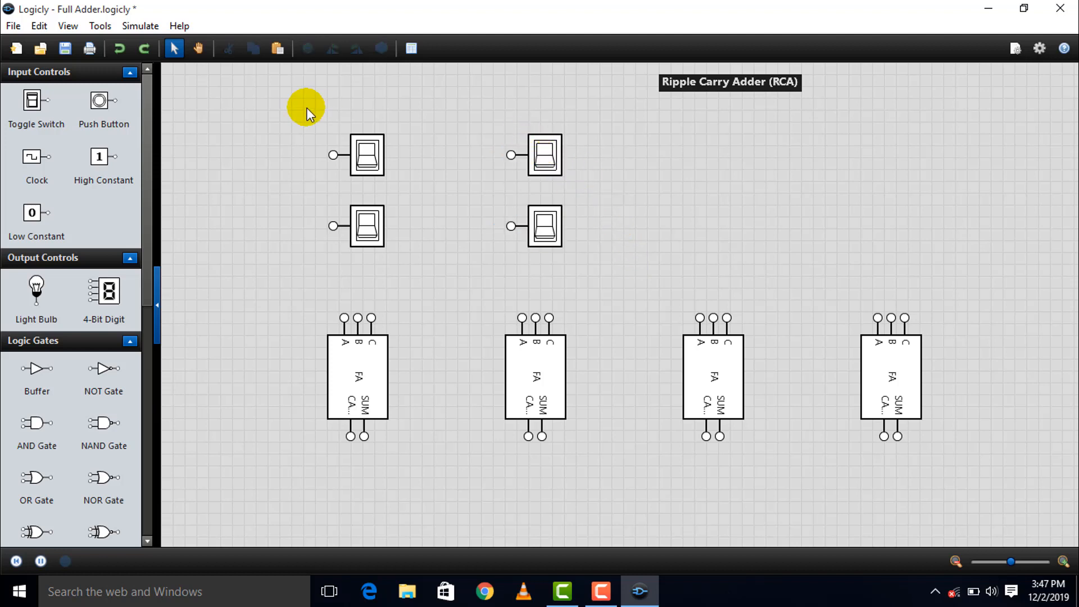
Duplicate all four toggle switches and align the copies in the same two rows above the third and fourth full adders.
{"action": "left_click_drag", "start_coordinate": [307, 108], "coordinate": [622, 254]}
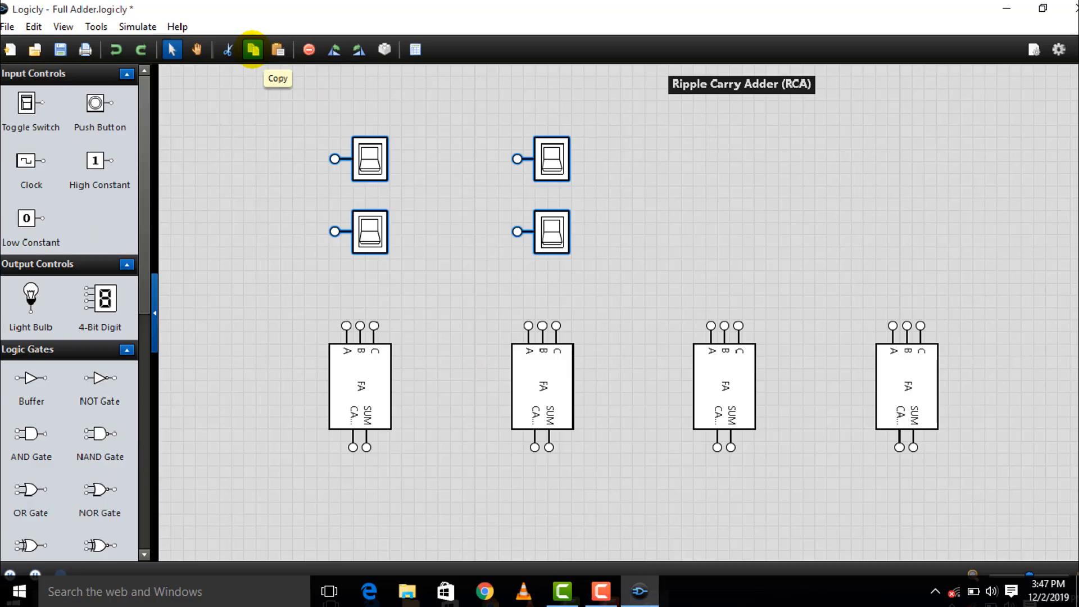
{"action": "left_click", "coordinate": [235, 192]}
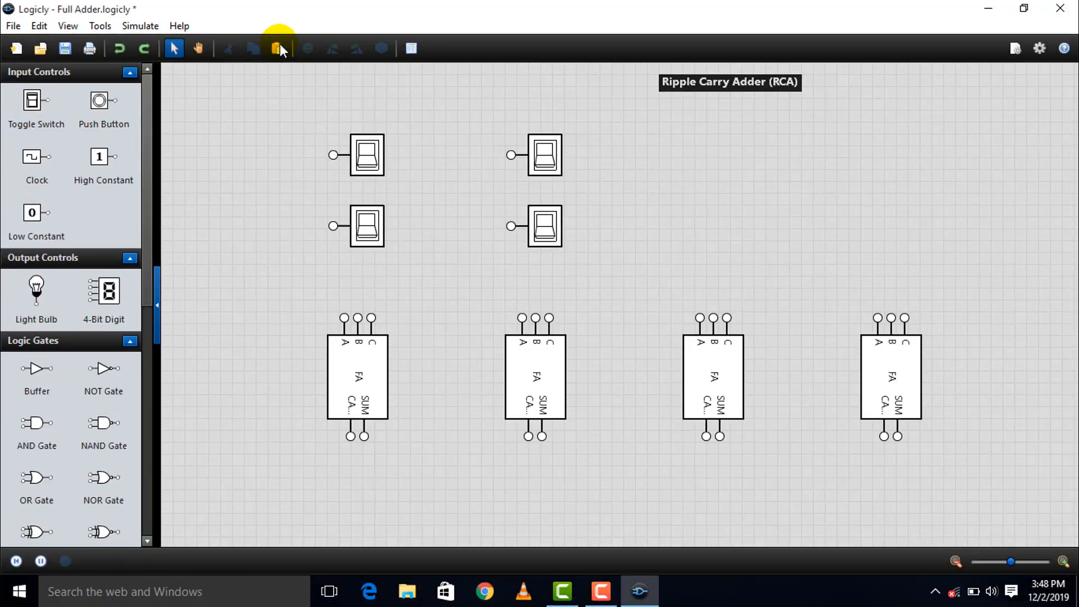
{"action": "left_click", "coordinate": [279, 48]}
{"action": "left_click_drag", "start_coordinate": [524, 261], "coordinate": [725, 151]}
{"action": "left_click", "coordinate": [665, 289]}
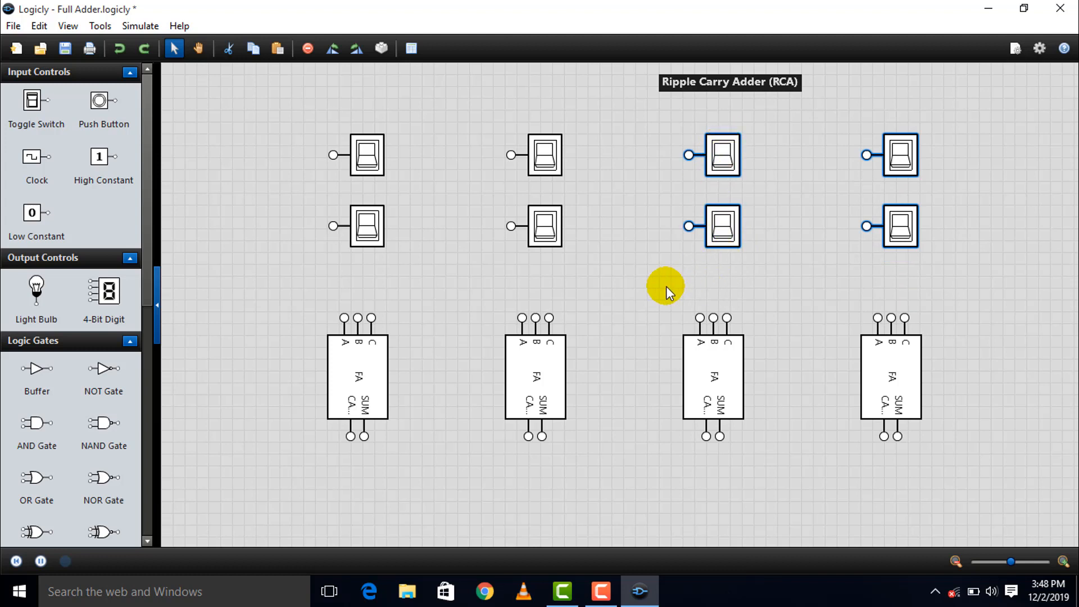
Shift the whole row of four full adders left so each block sits left of its toggle switch pair.
{"action": "left_click_drag", "start_coordinate": [275, 284], "coordinate": [981, 503]}
{"action": "left_click_drag", "start_coordinate": [365, 372], "coordinate": [281, 373]}
{"action": "left_click", "coordinate": [896, 428]}
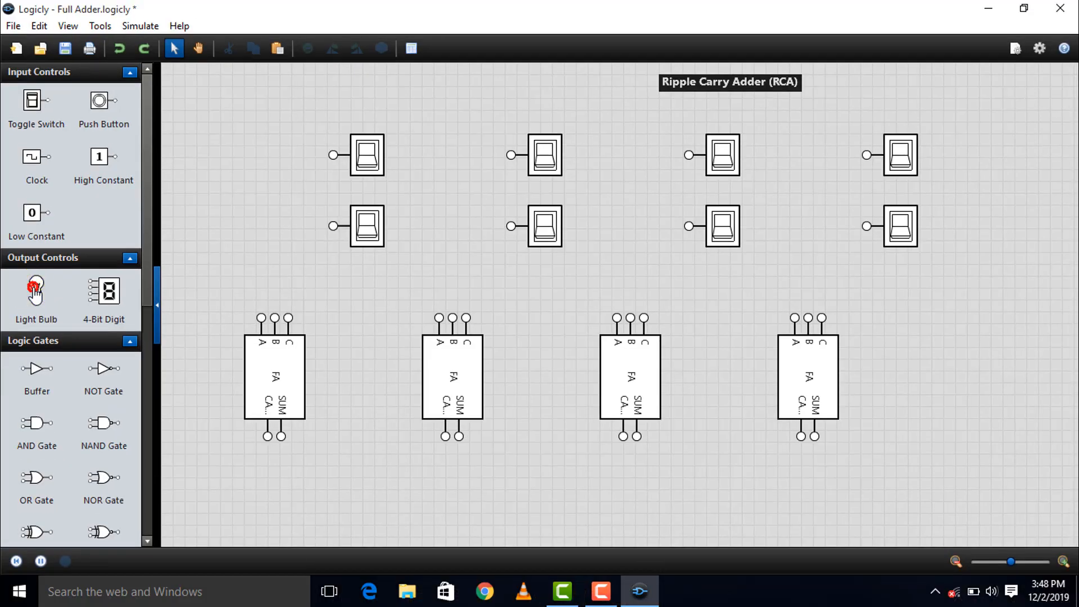
Place a light bulb directly below the rightmost full adder's SUM output, rotated 180 degrees so its terminal faces up.
{"action": "left_click_drag", "start_coordinate": [35, 289], "coordinate": [838, 497]}
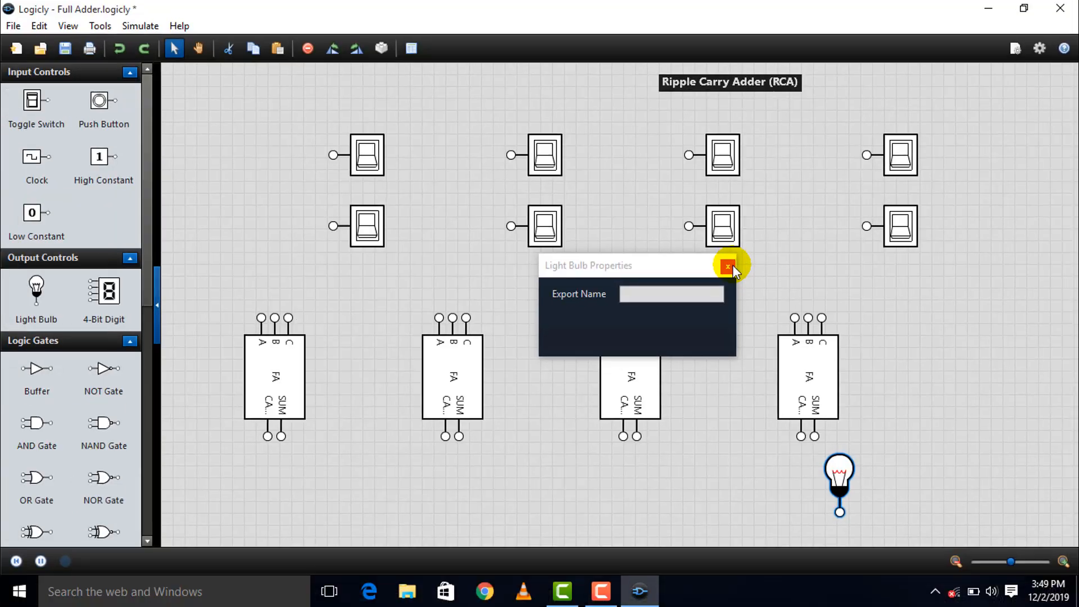
{"action": "left_click", "coordinate": [731, 266]}
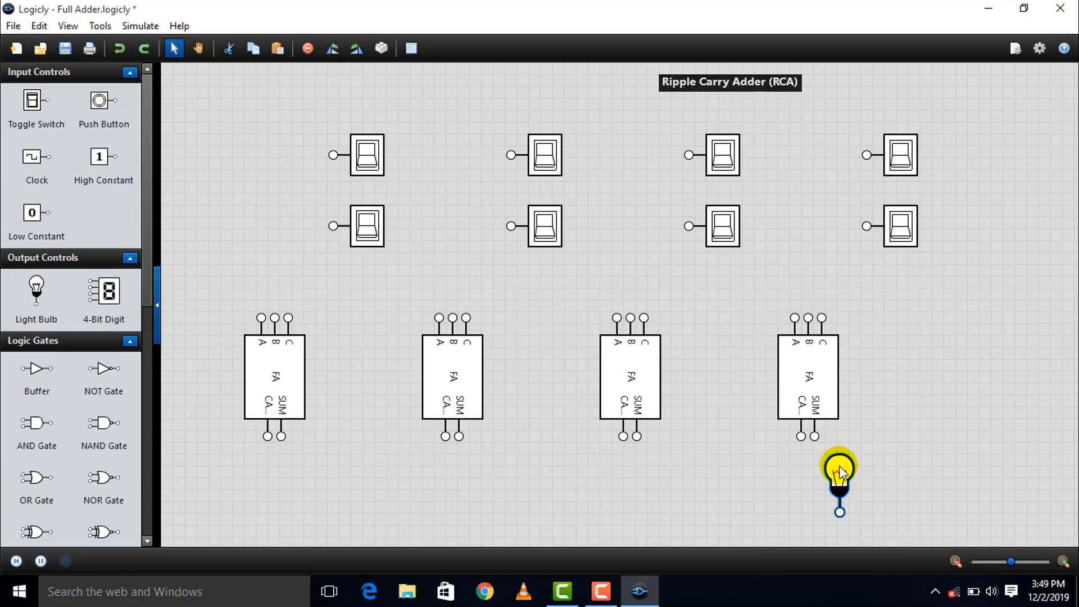
{"action": "right_click", "coordinate": [839, 472]}
{"action": "left_click", "coordinate": [887, 326]}
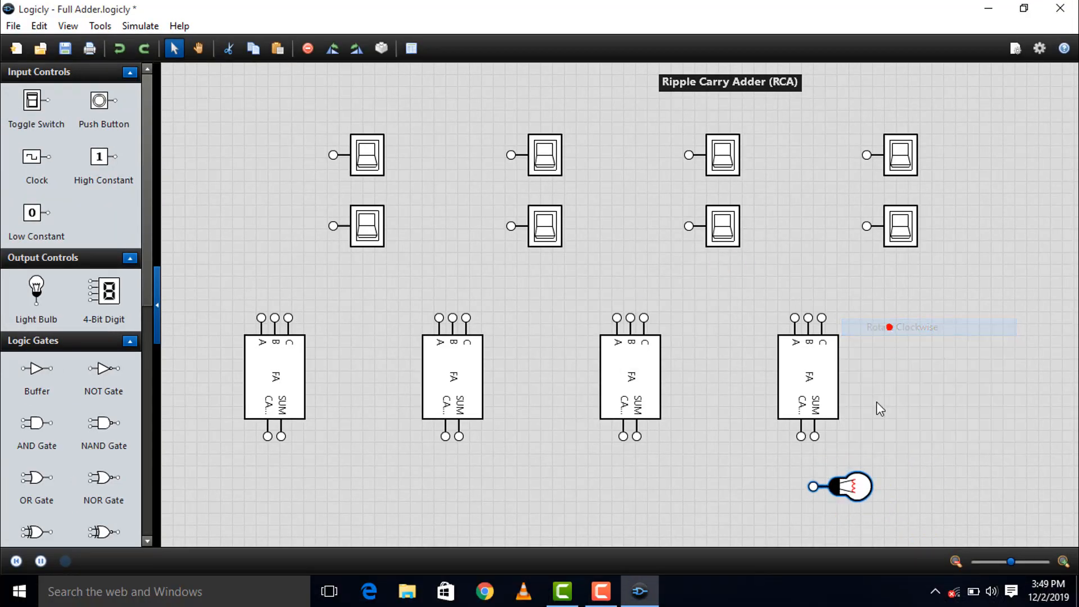
{"action": "right_click", "coordinate": [863, 486]}
{"action": "left_click", "coordinate": [894, 344]}
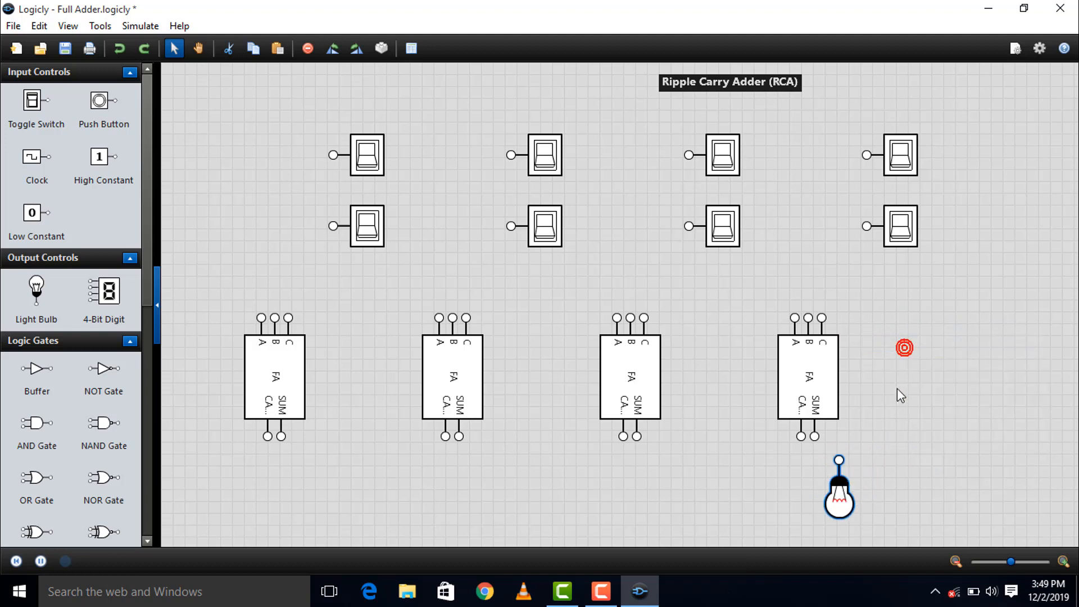
{"action": "left_click_drag", "start_coordinate": [842, 510], "coordinate": [820, 517]}
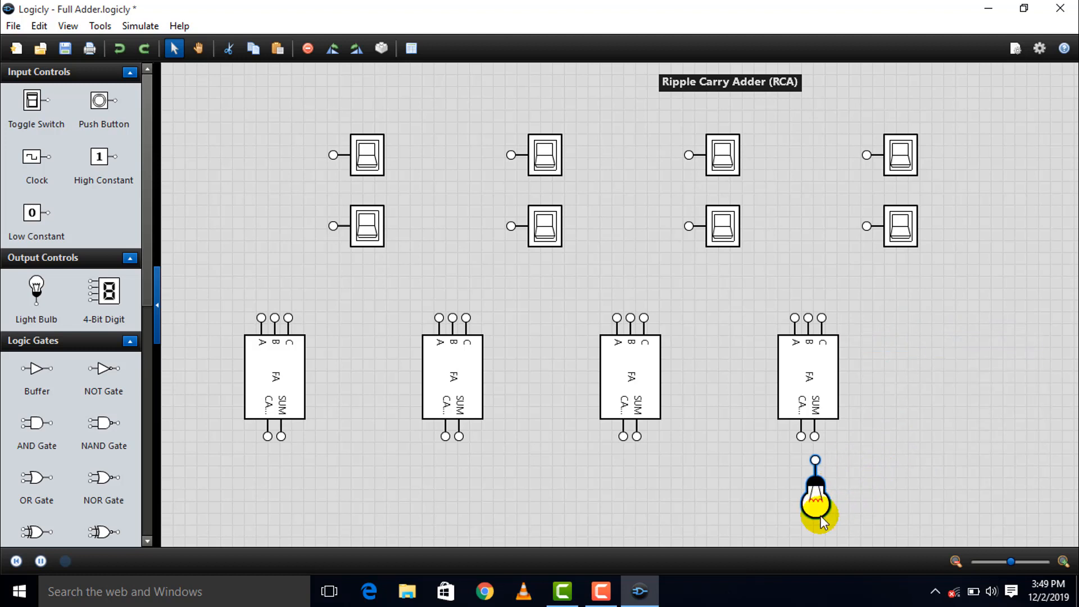
{"action": "left_click", "coordinate": [854, 488]}
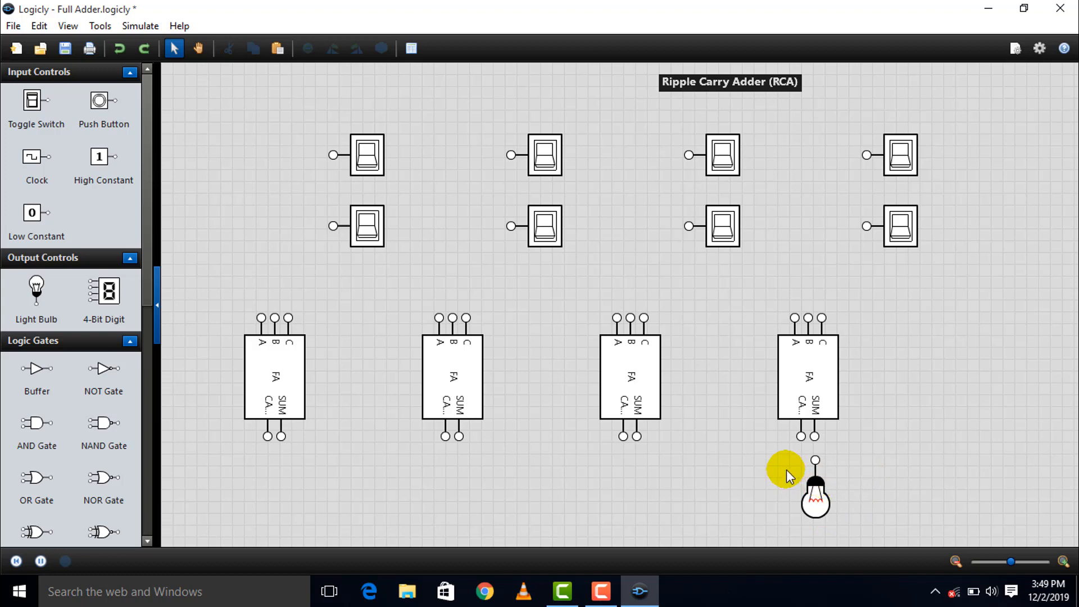
Duplicate the light bulb below the third full adder's SUM output and align the original bulb level with the copy.
{"action": "left_click_drag", "start_coordinate": [787, 470], "coordinate": [862, 532]}
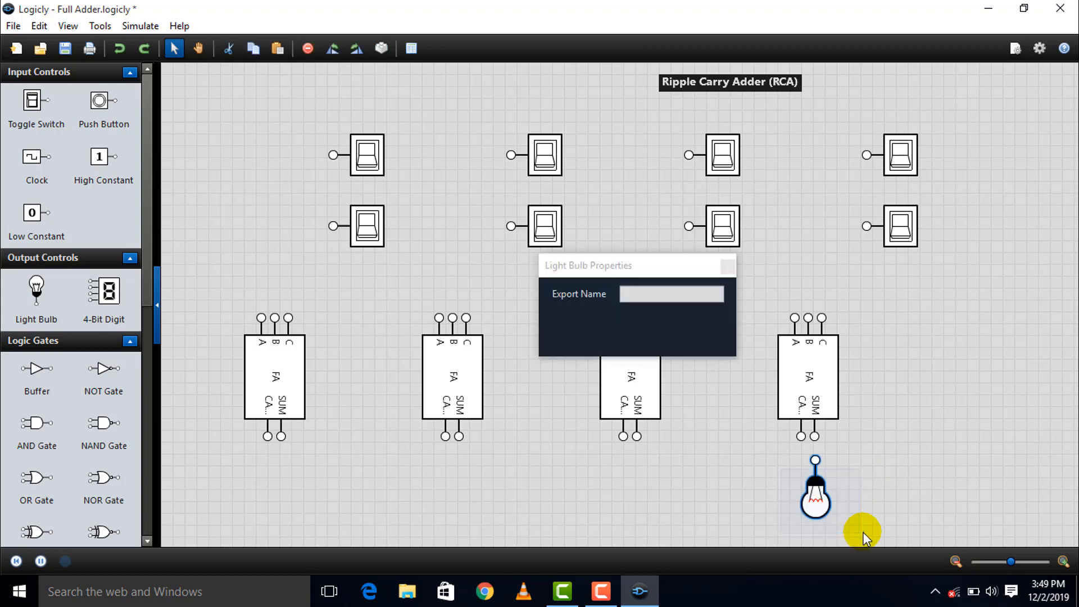
{"action": "left_click", "coordinate": [727, 267]}
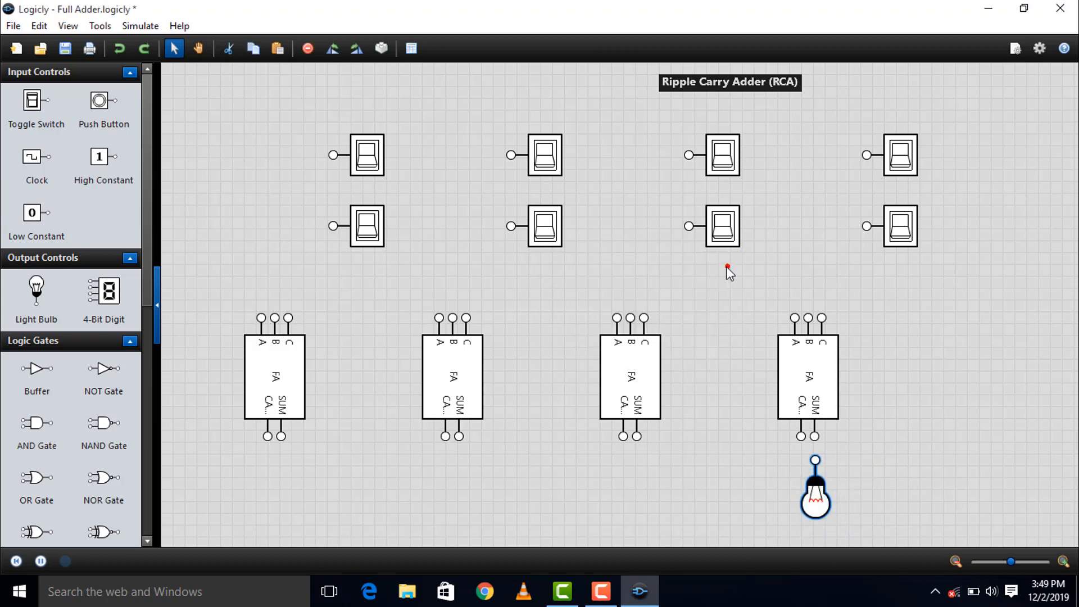
{"action": "left_click", "coordinate": [253, 49]}
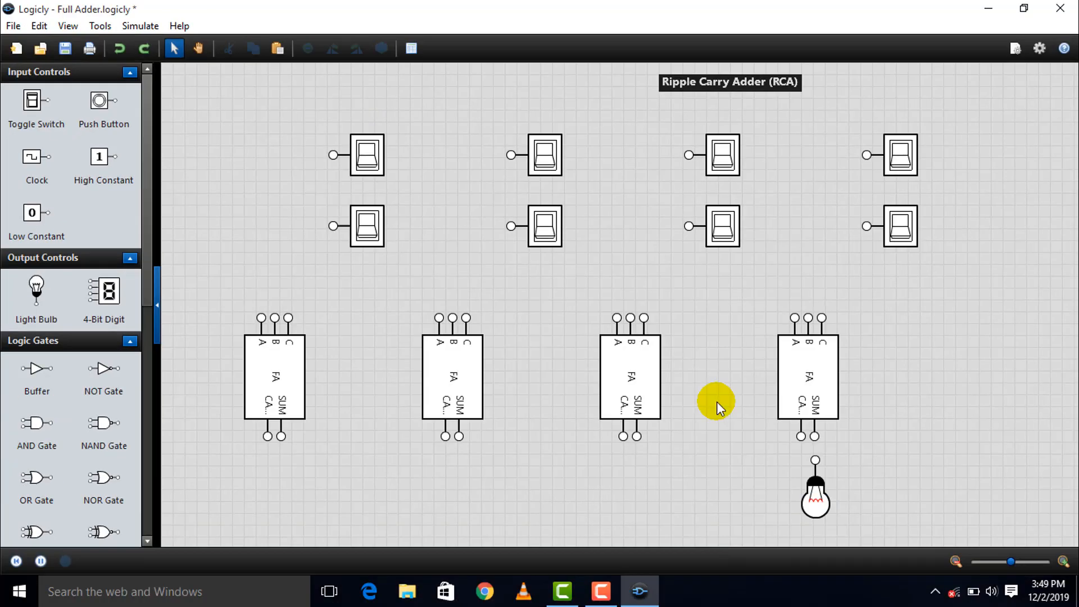
{"action": "left_click", "coordinate": [423, 194]}
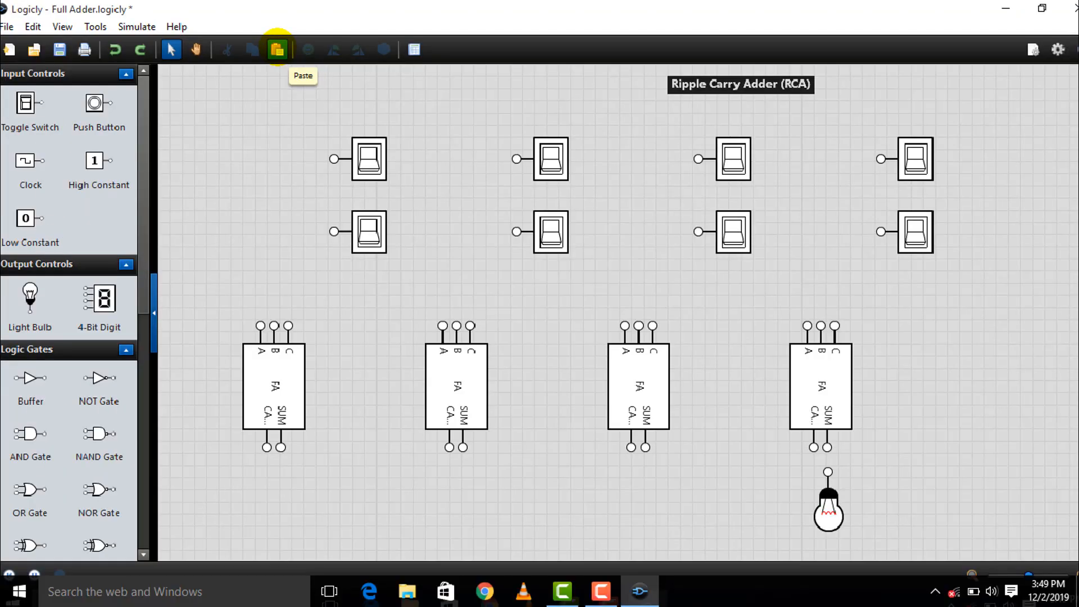
{"action": "left_click", "coordinate": [278, 49]}
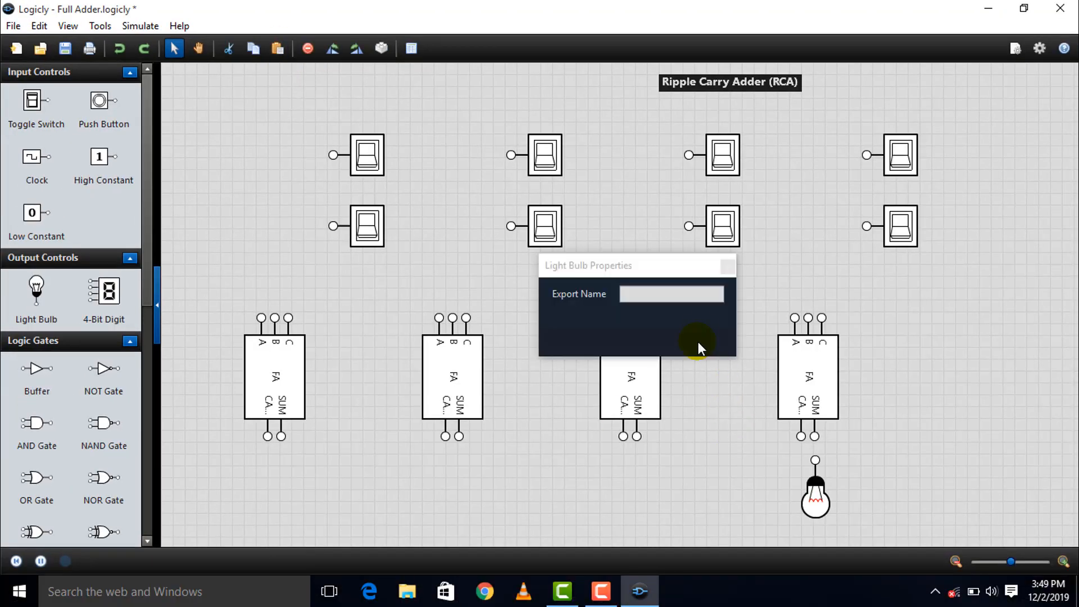
{"action": "left_click", "coordinate": [727, 267]}
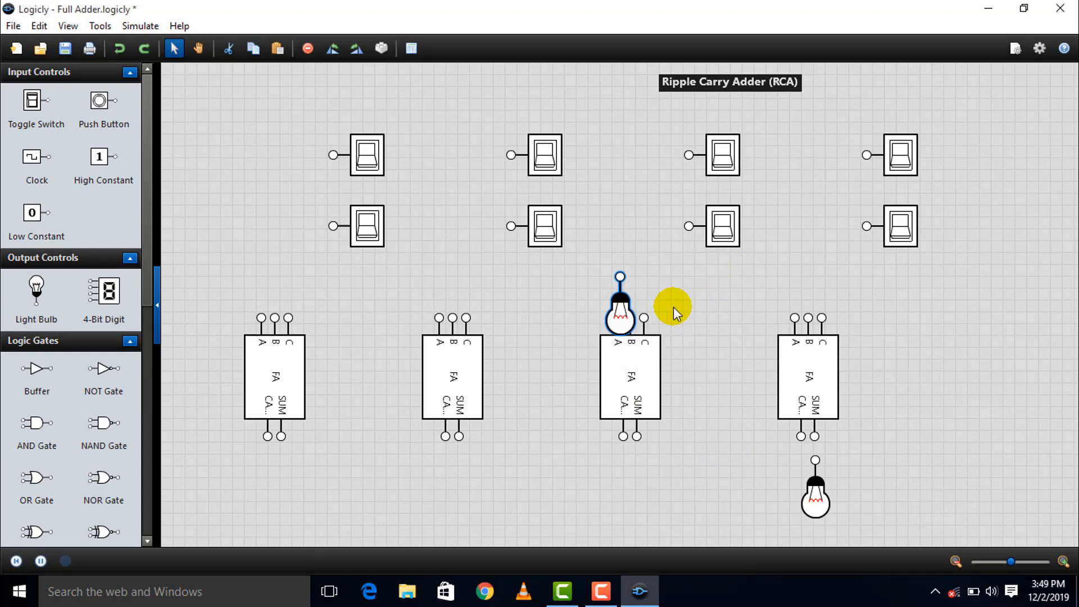
{"action": "left_click_drag", "start_coordinate": [619, 331], "coordinate": [638, 526]}
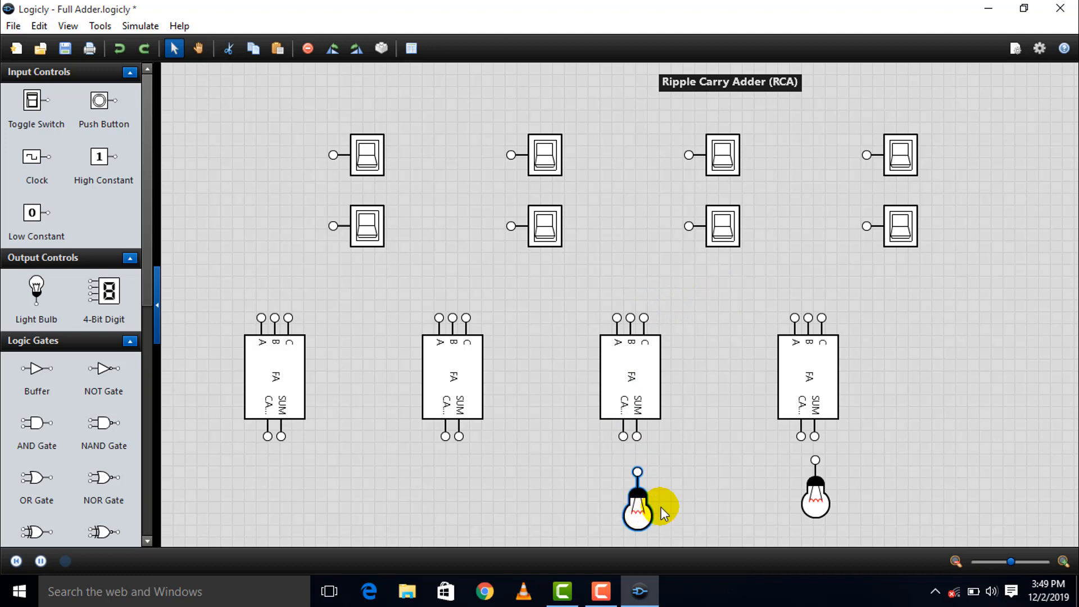
{"action": "left_click", "coordinate": [822, 513]}
{"action": "left_click", "coordinate": [874, 499]}
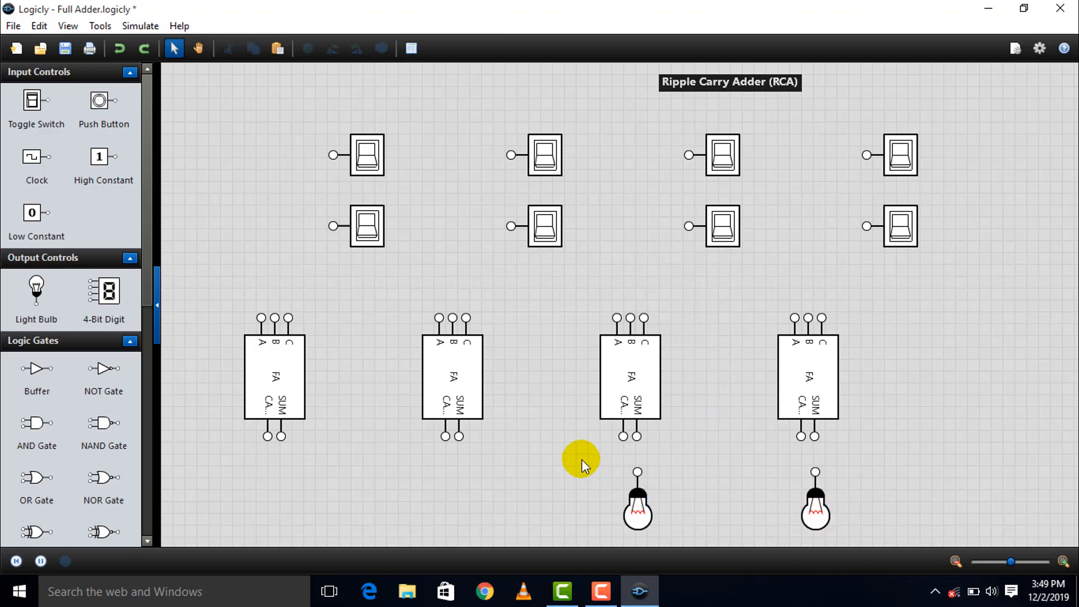
Duplicate both light bulbs and align the copies below the SUM outputs of the first and second full adders.
{"action": "left_click_drag", "start_coordinate": [575, 457], "coordinate": [876, 559]}
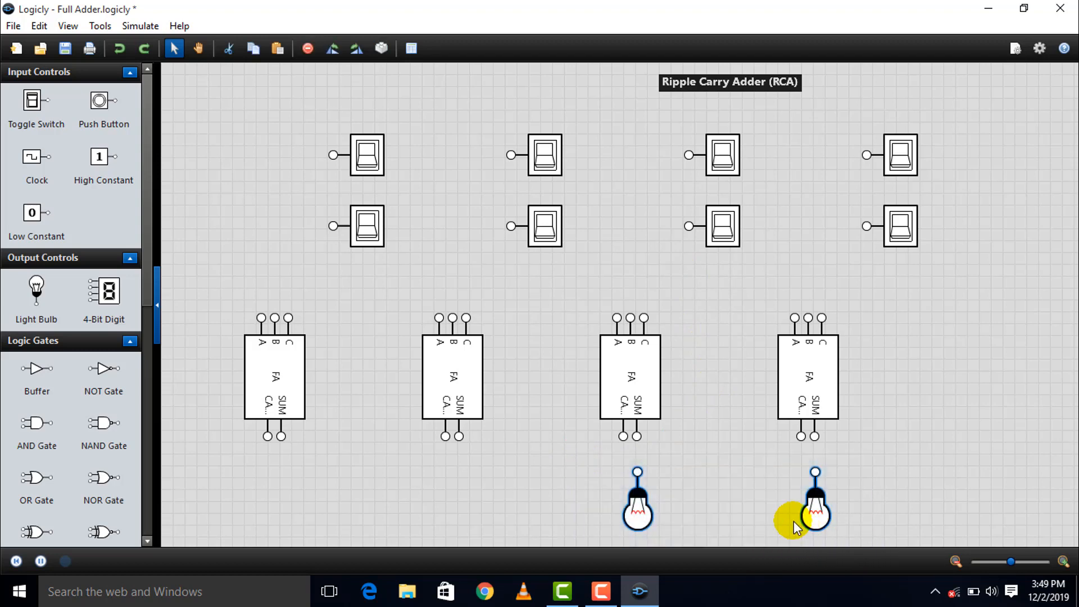
{"action": "left_click", "coordinate": [253, 50]}
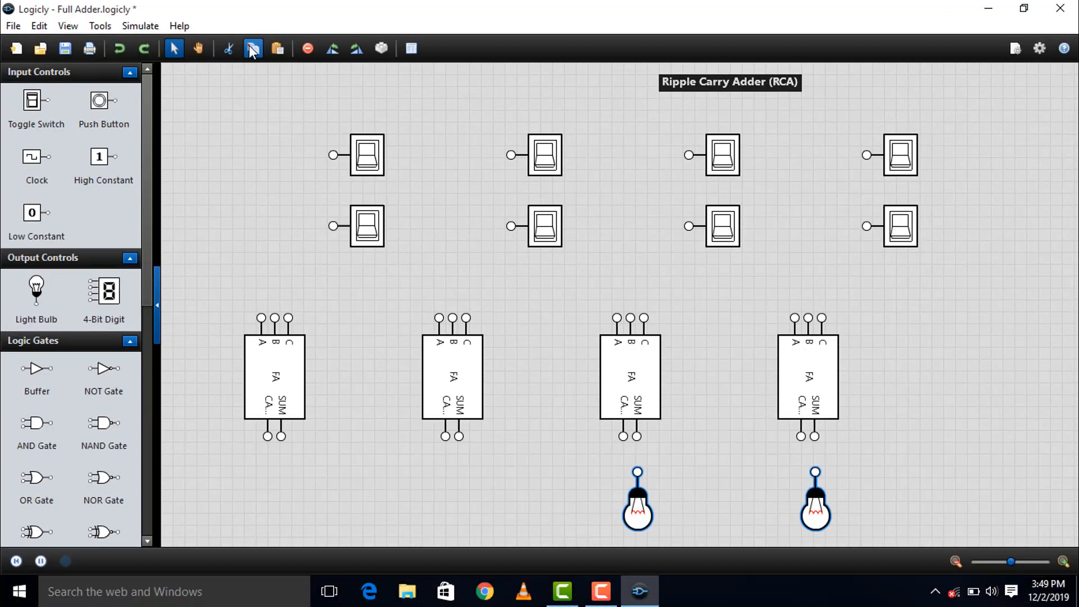
{"action": "left_click", "coordinate": [417, 484]}
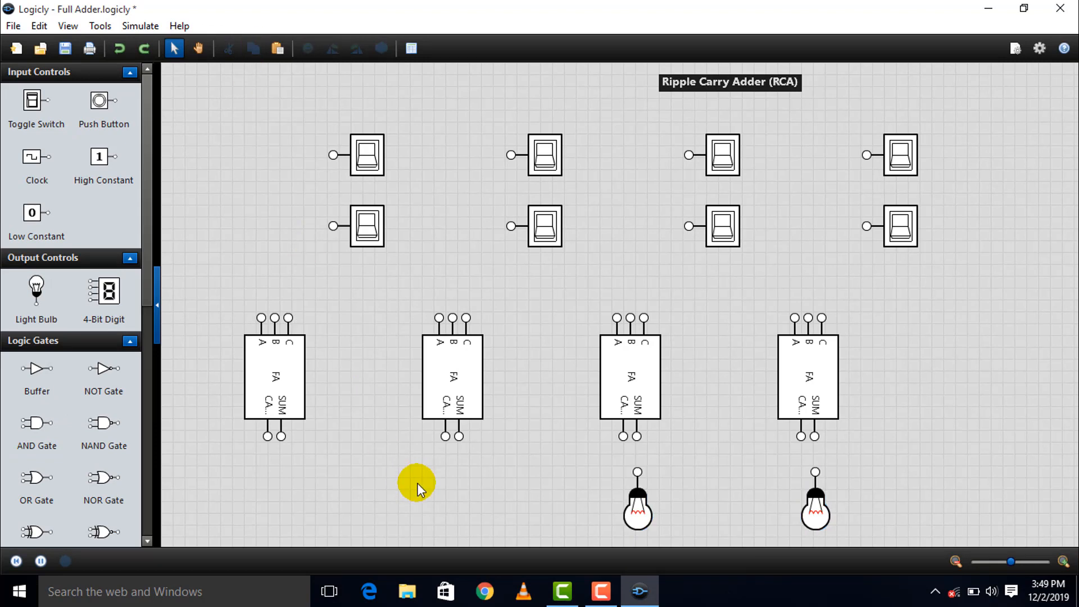
{"action": "left_click", "coordinate": [277, 49]}
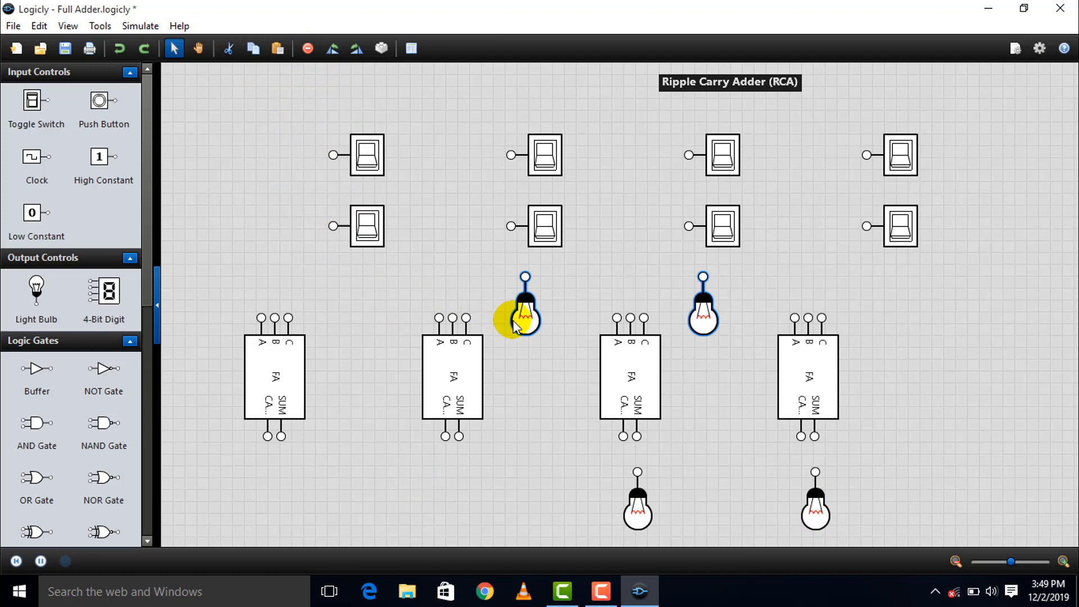
{"action": "left_click_drag", "start_coordinate": [516, 313], "coordinate": [273, 520]}
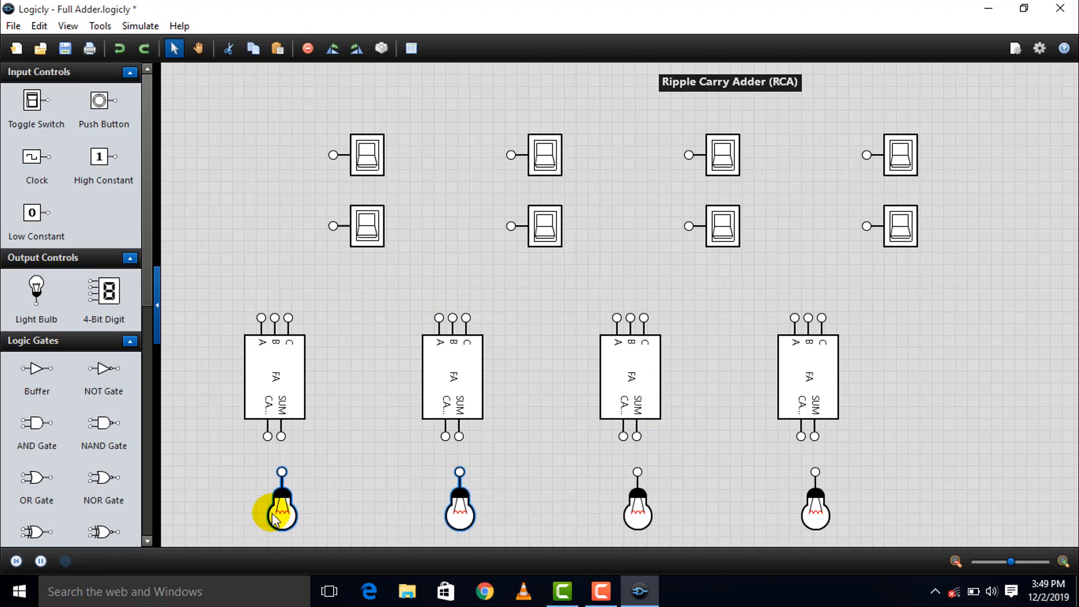
Duplicate the leftmost light bulb and place the copy to its left, level with the bulb row.
{"action": "double_click", "coordinate": [274, 520]}
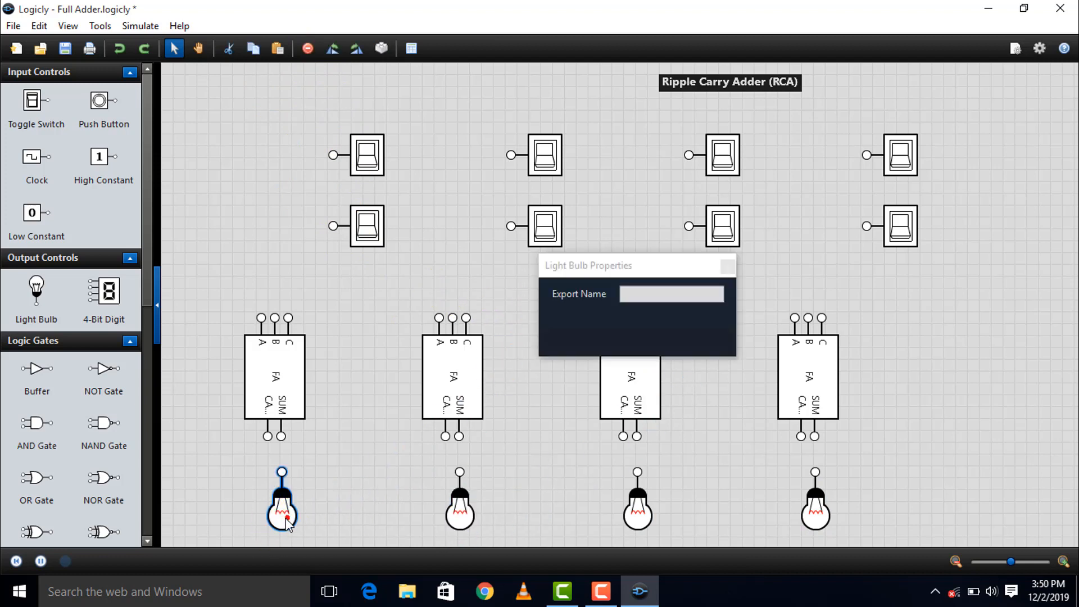
{"action": "left_click", "coordinate": [729, 268]}
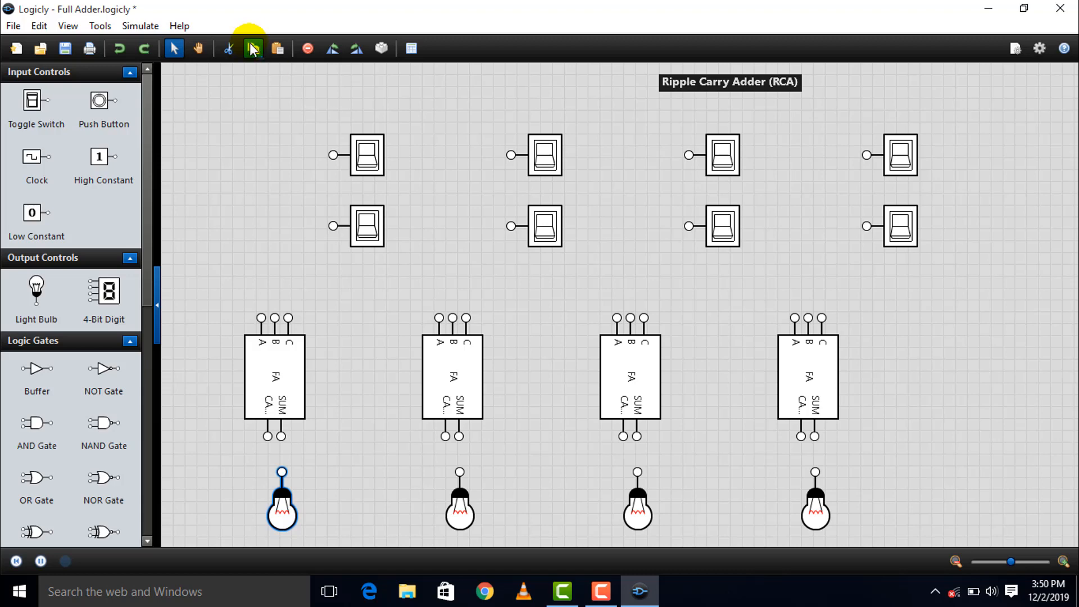
{"action": "left_click", "coordinate": [260, 103]}
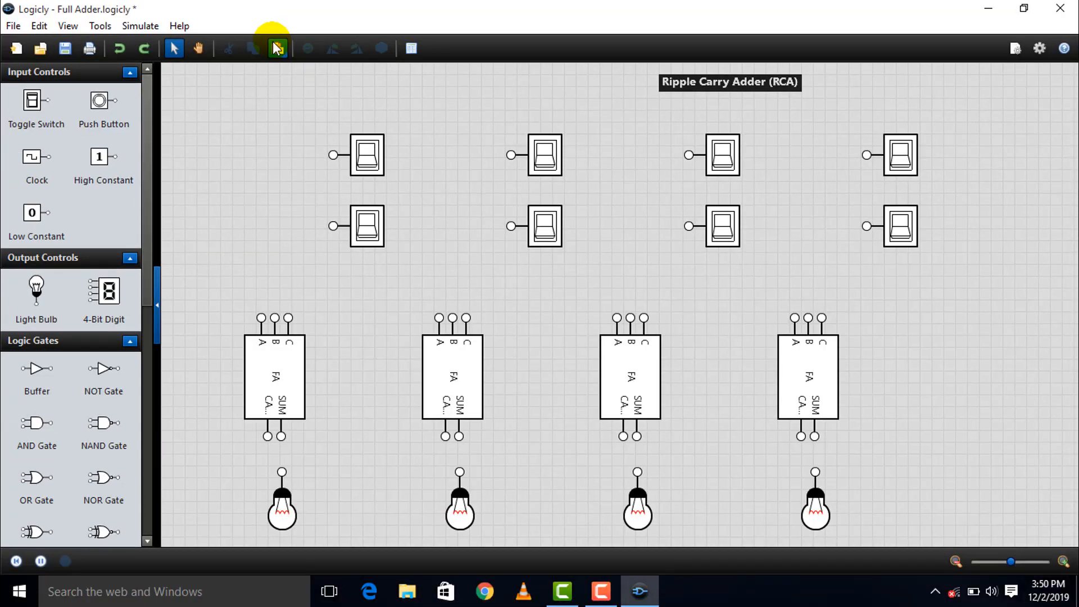
{"action": "left_click", "coordinate": [277, 47]}
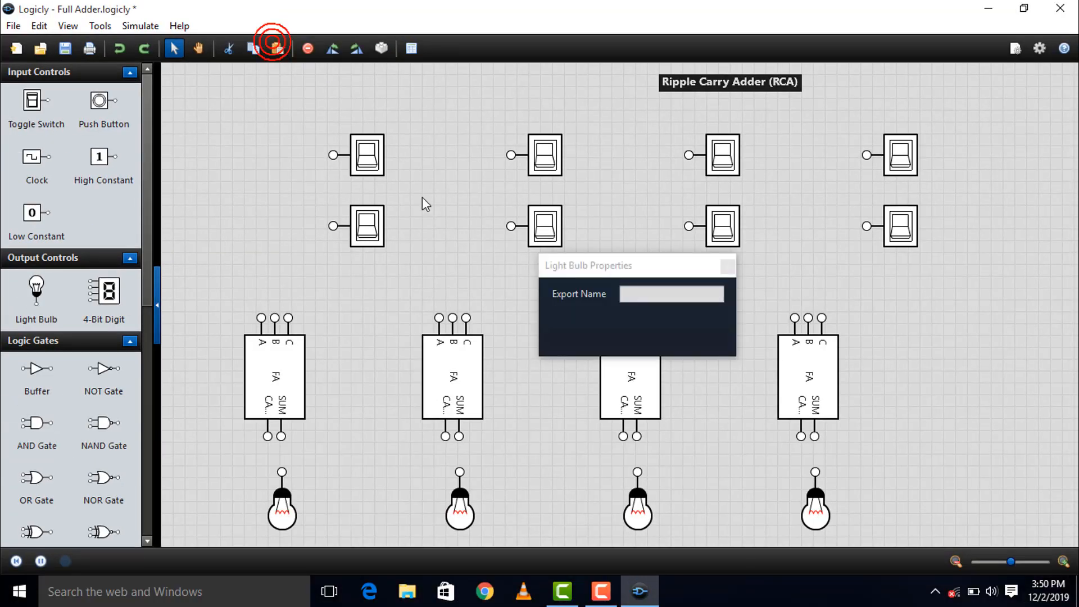
{"action": "left_click", "coordinate": [729, 267]}
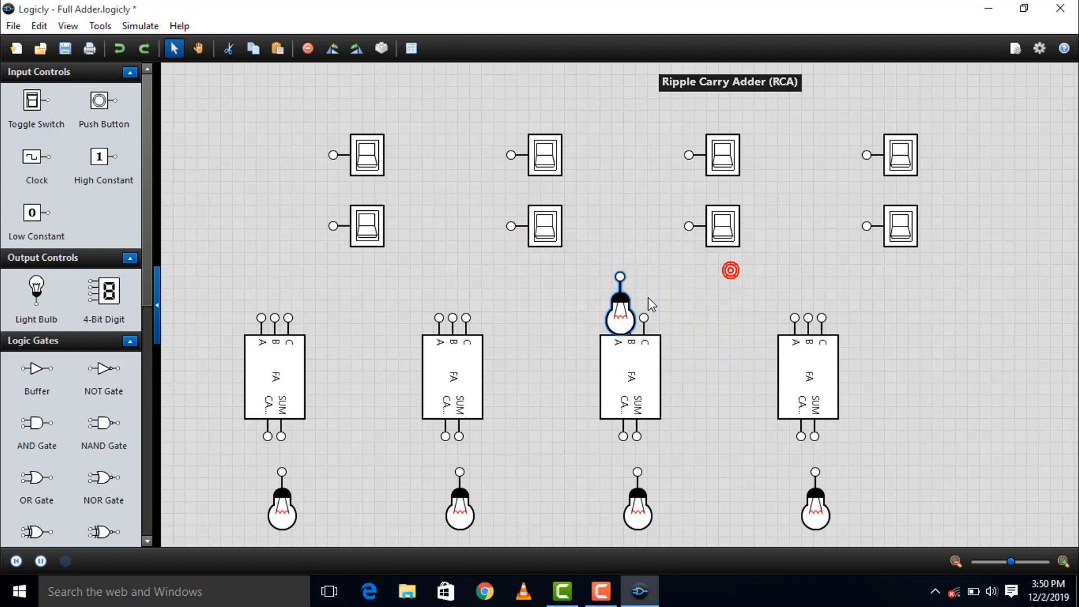
{"action": "left_click_drag", "start_coordinate": [622, 320], "coordinate": [204, 520]}
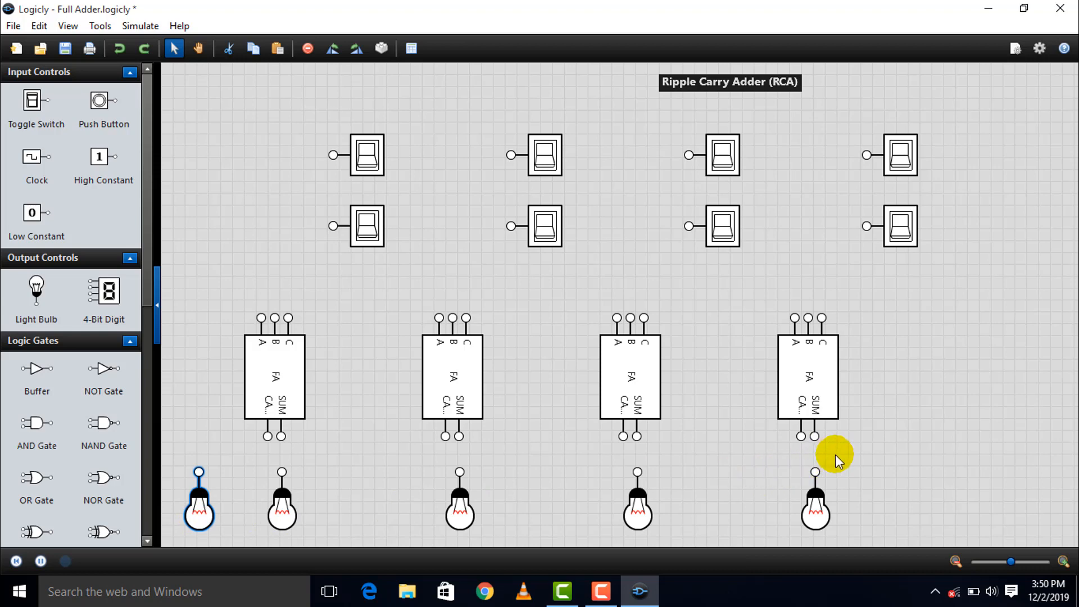
{"action": "left_click", "coordinate": [914, 444]}
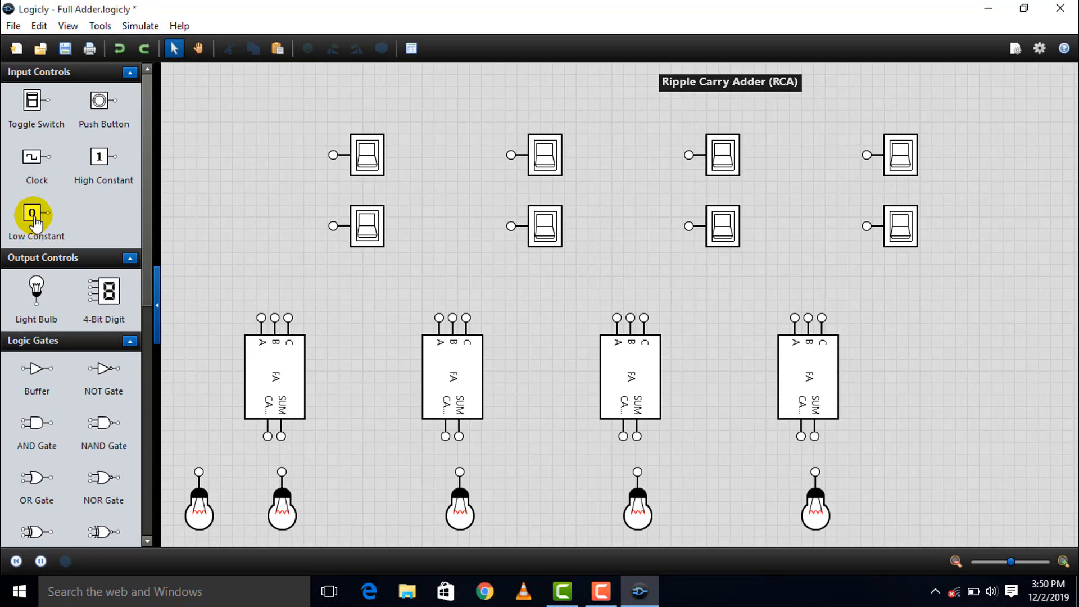
Place a Low Constant beside the rightmost full adder's inputs, rotated 180 degrees so its terminal faces left and aligned below the switches.
{"action": "left_click_drag", "start_coordinate": [33, 217], "coordinate": [911, 326]}
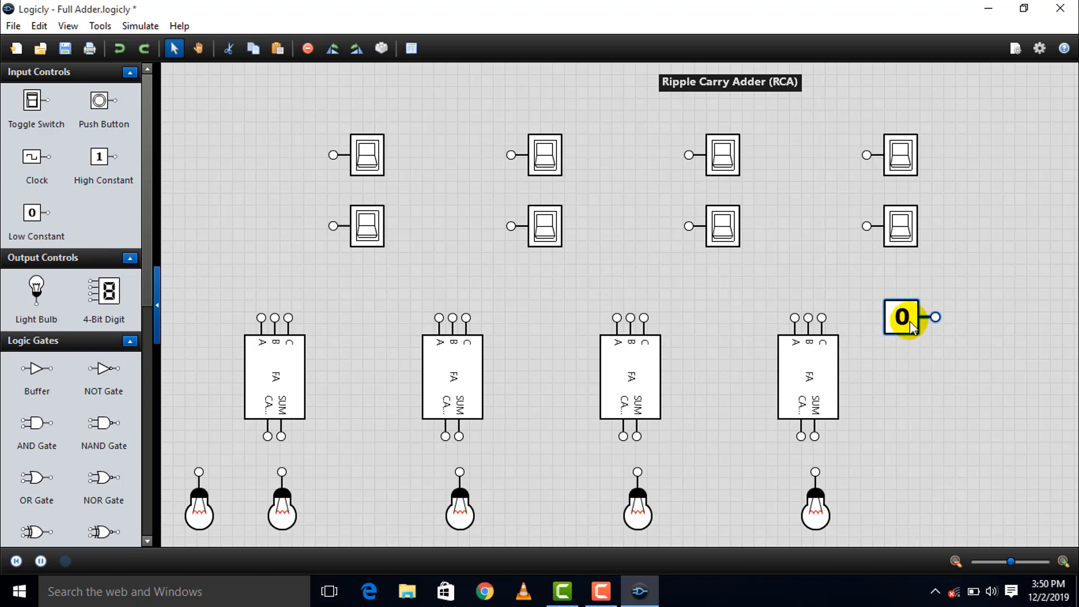
{"action": "right_click", "coordinate": [910, 326]}
{"action": "left_click", "coordinate": [950, 332]}
{"action": "right_click", "coordinate": [926, 318]}
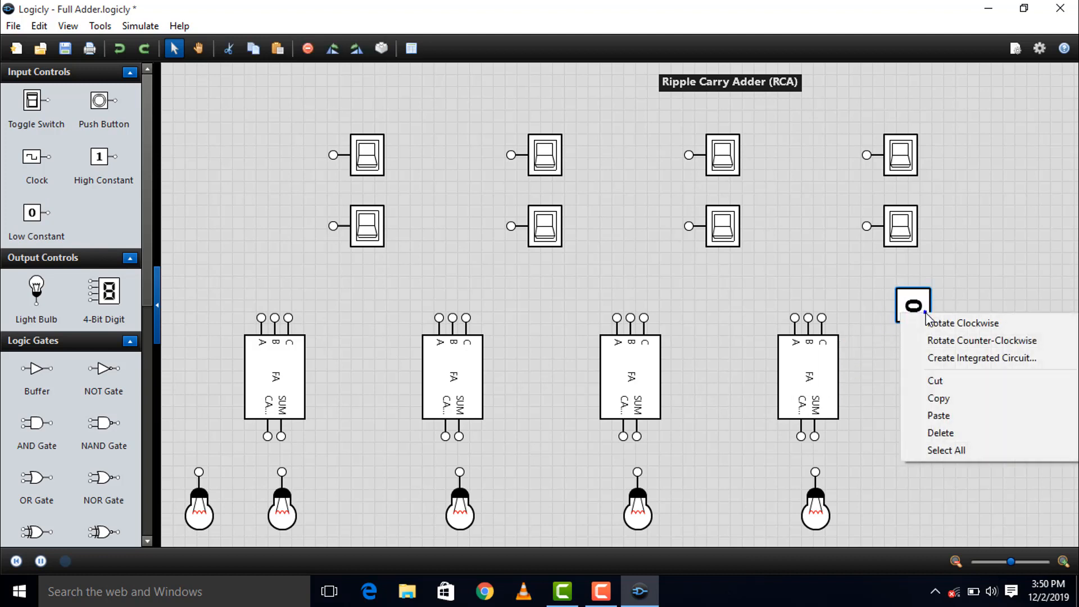
{"action": "left_click", "coordinate": [947, 323]}
{"action": "left_click_drag", "start_coordinate": [928, 331], "coordinate": [905, 331]}
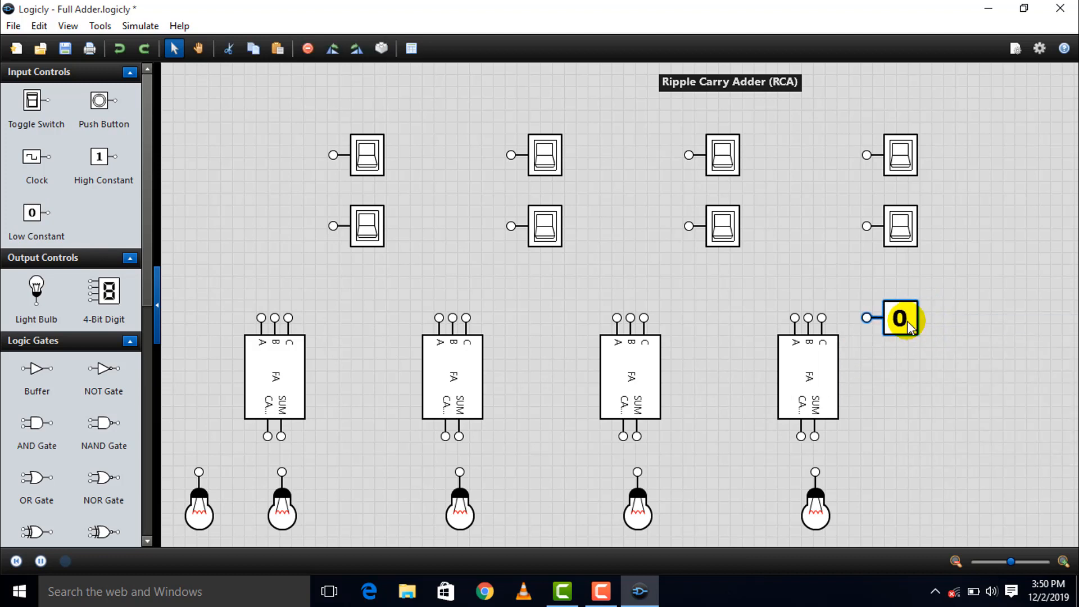
{"action": "left_click", "coordinate": [950, 366]}
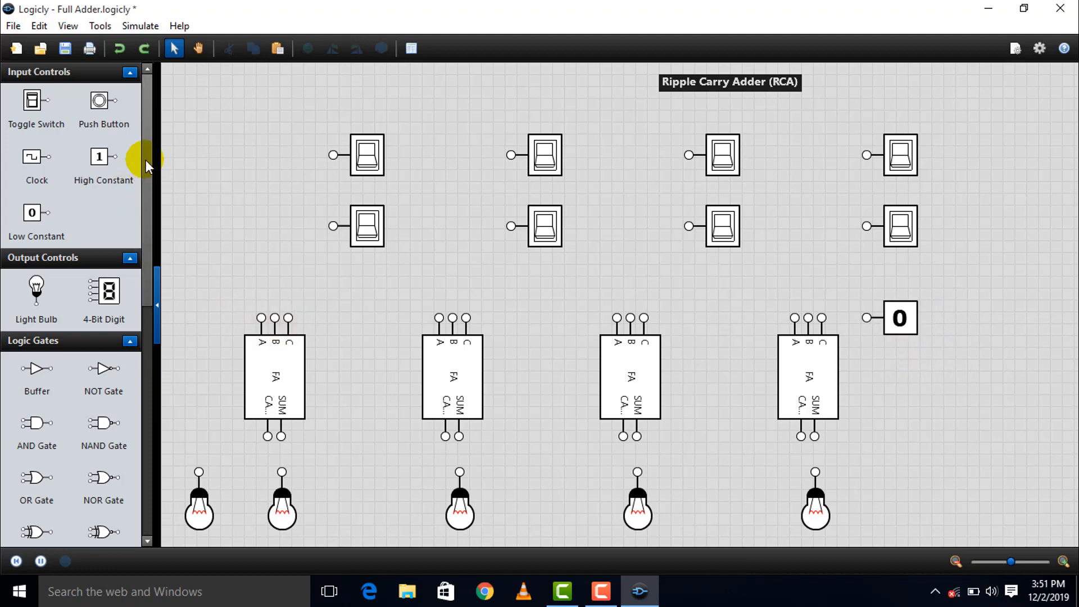
Add text labels A and B to the right of the upper and lower toggle switch rows.
{"action": "left_click_drag", "start_coordinate": [146, 159], "coordinate": [185, 434]}
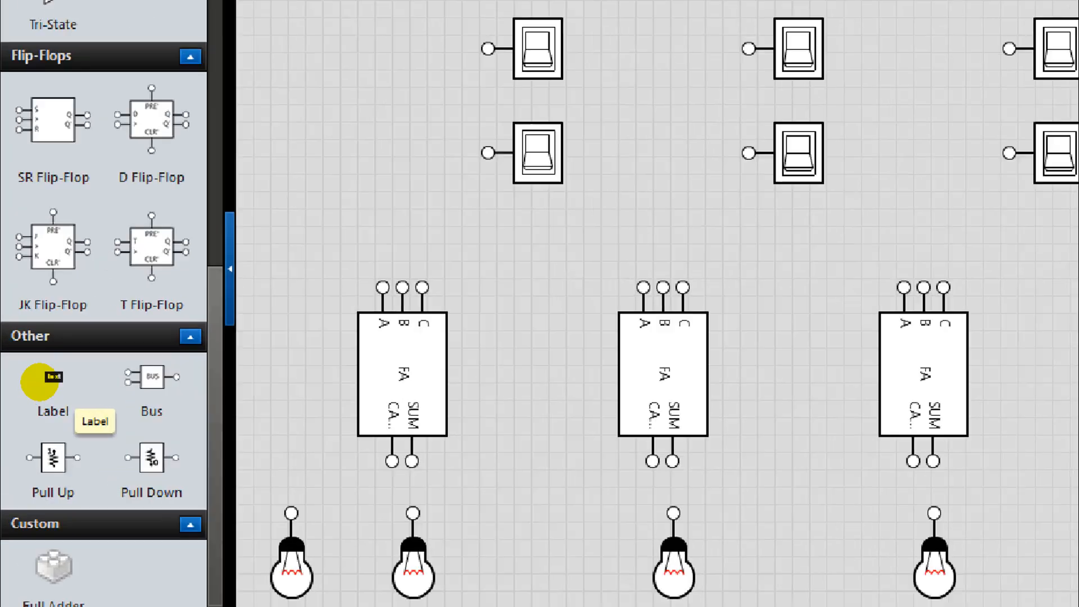
{"action": "left_click_drag", "start_coordinate": [37, 393], "coordinate": [980, 153]}
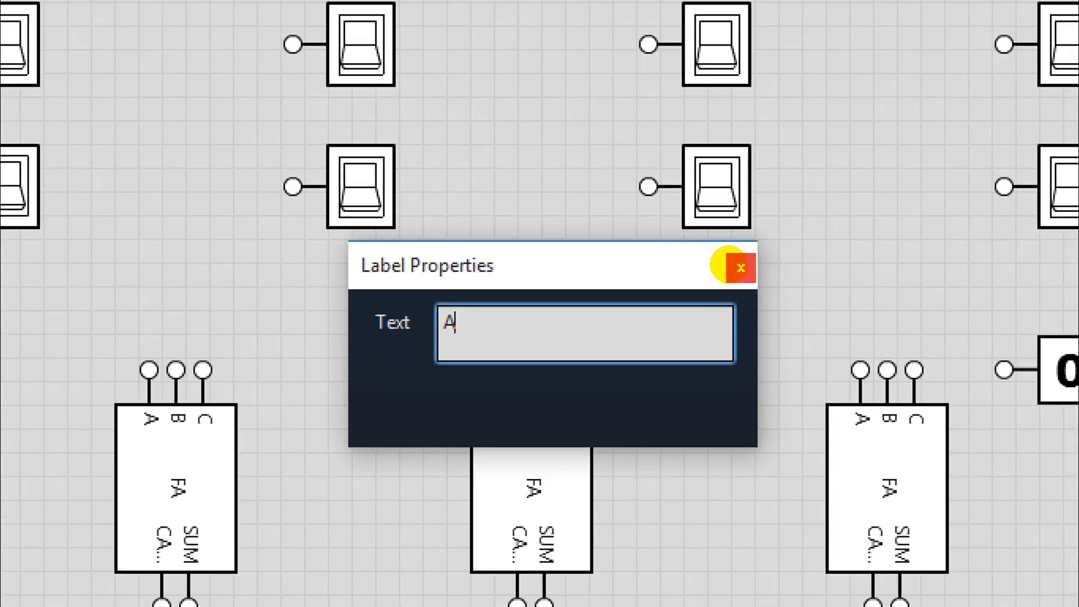
{"action": "left_click", "coordinate": [731, 267]}
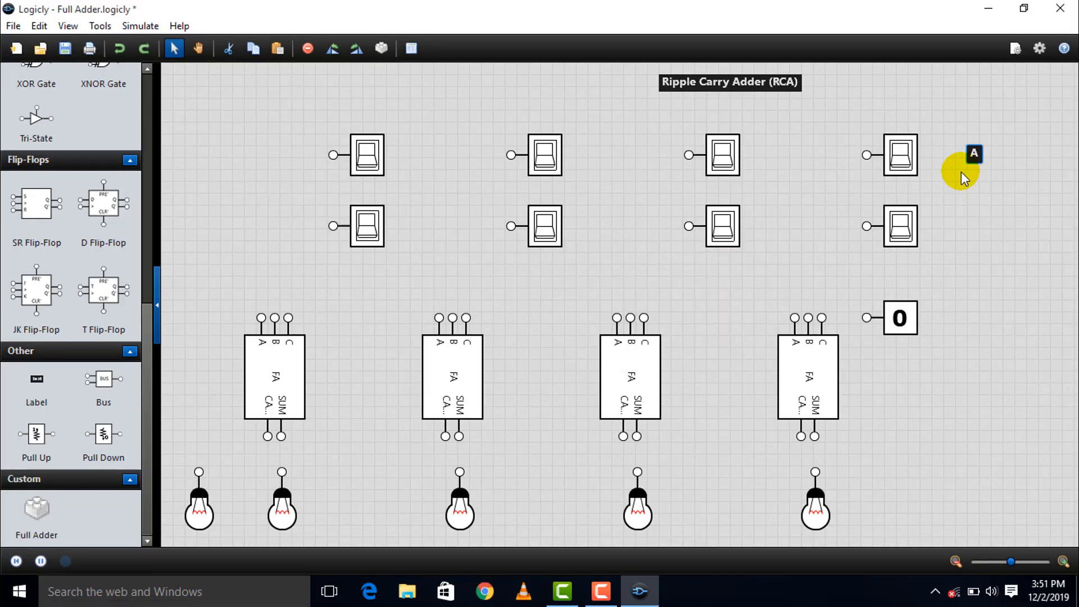
{"action": "double_click", "coordinate": [962, 168]}
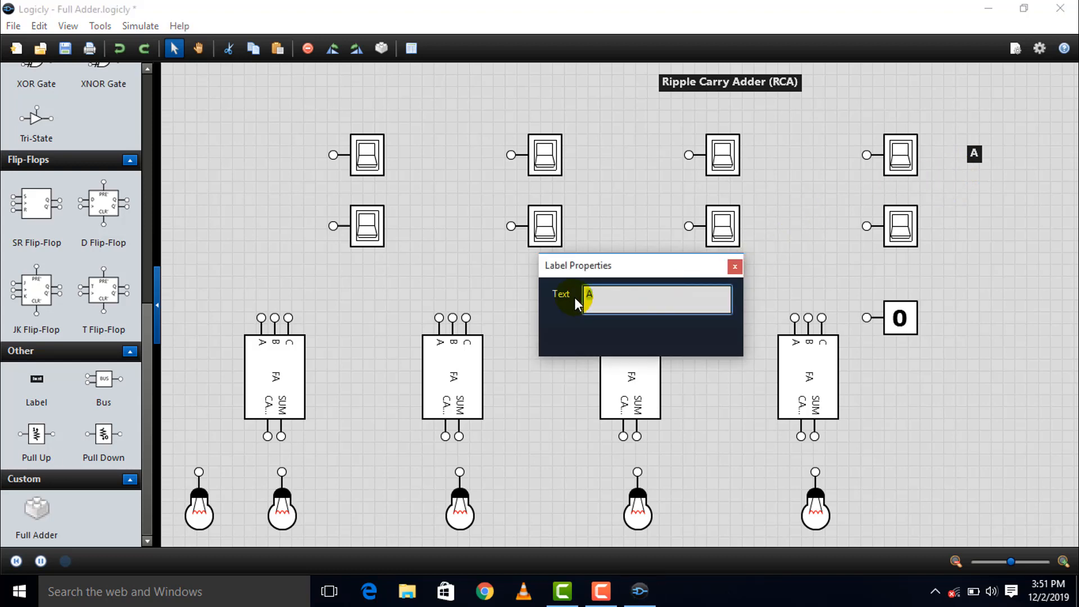
{"action": "type", "text": "B"}
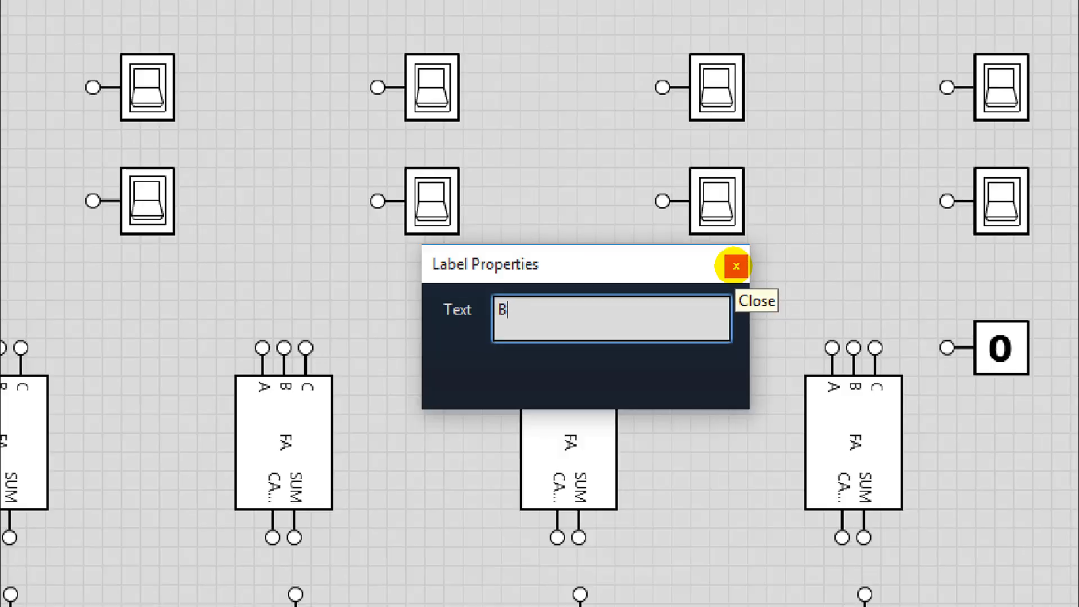
{"action": "left_click", "coordinate": [735, 266]}
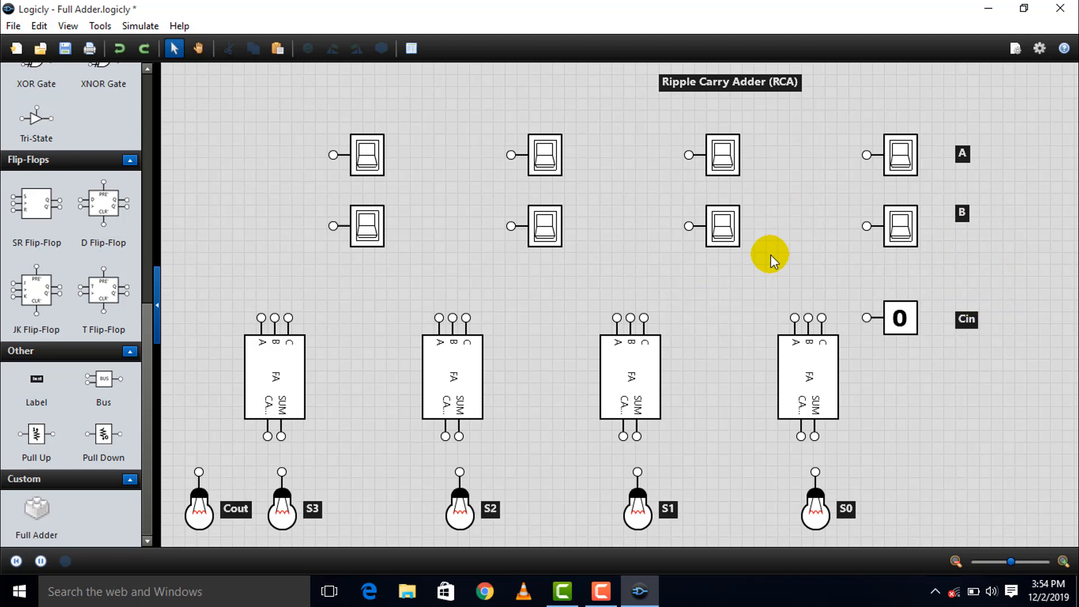
Wire the rightmost full adder's C input to the low constant and its A and B inputs to its upper and lower switches, using right-angle bends.
{"action": "left_click_drag", "start_coordinate": [821, 318], "coordinate": [867, 228]}
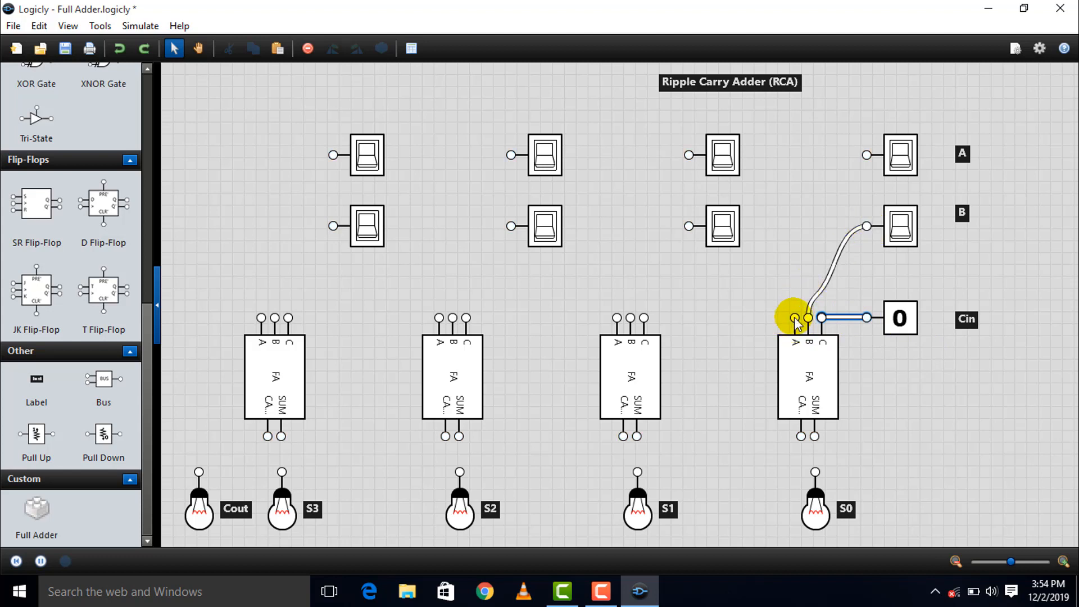
{"action": "left_click_drag", "start_coordinate": [795, 318], "coordinate": [795, 155]}
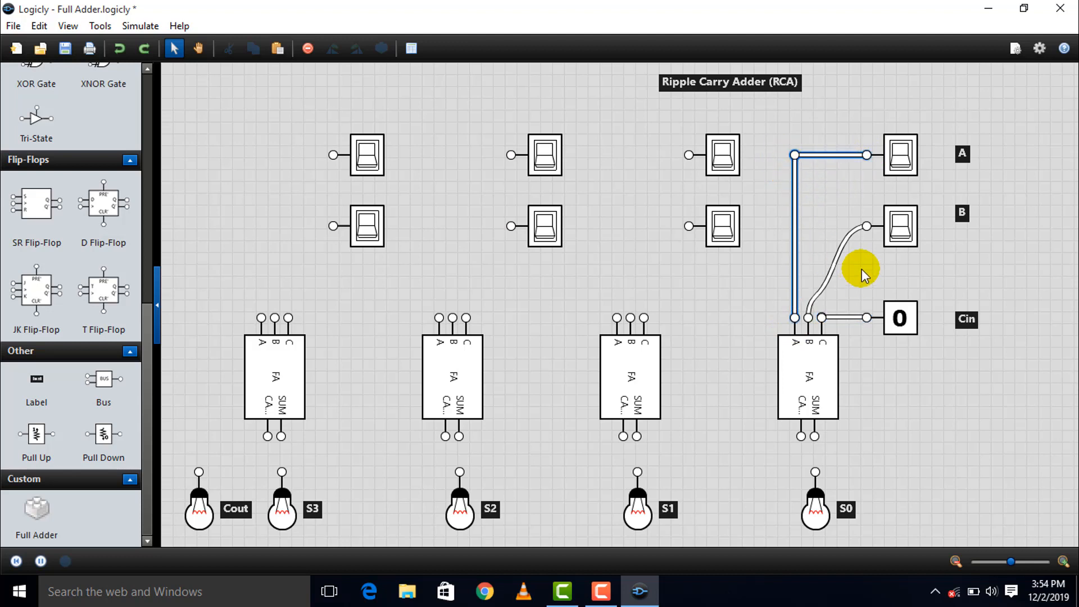
{"action": "left_click_drag", "start_coordinate": [843, 250], "coordinate": [809, 226]}
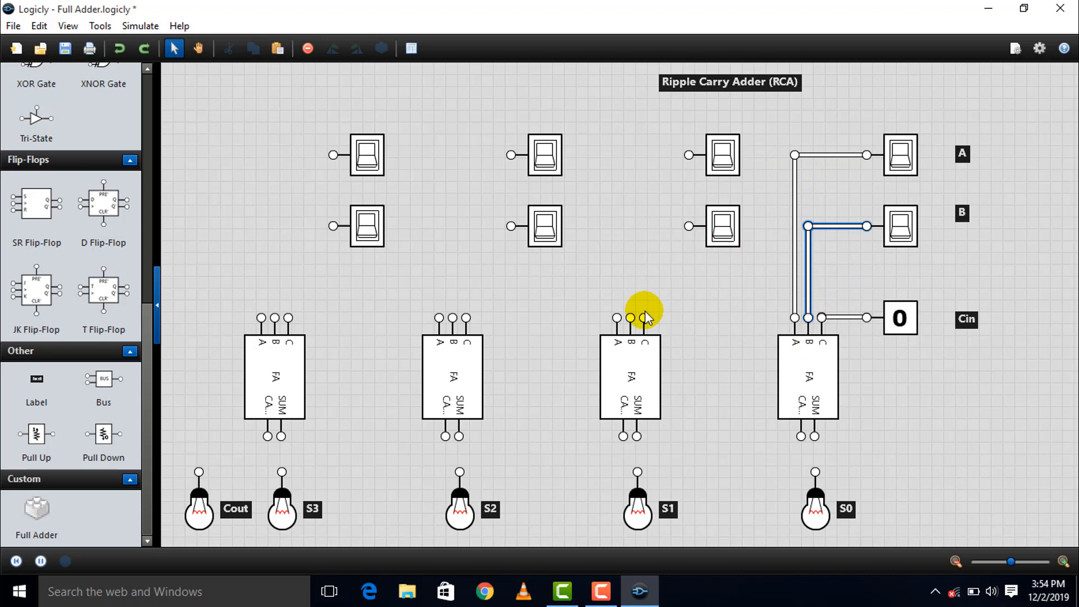
Wire the rightmost full adder's carry output to the third full adder's C input, routed with two right-angle bends between the blocks.
{"action": "left_click_drag", "start_coordinate": [800, 437], "coordinate": [644, 318]}
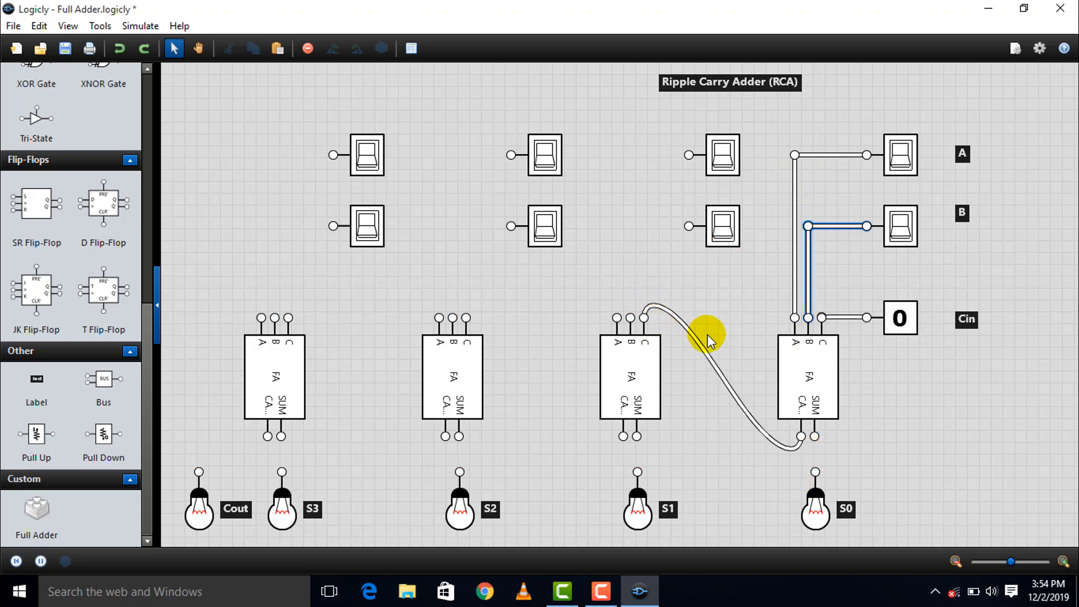
{"action": "left_click_drag", "start_coordinate": [699, 342], "coordinate": [726, 318]}
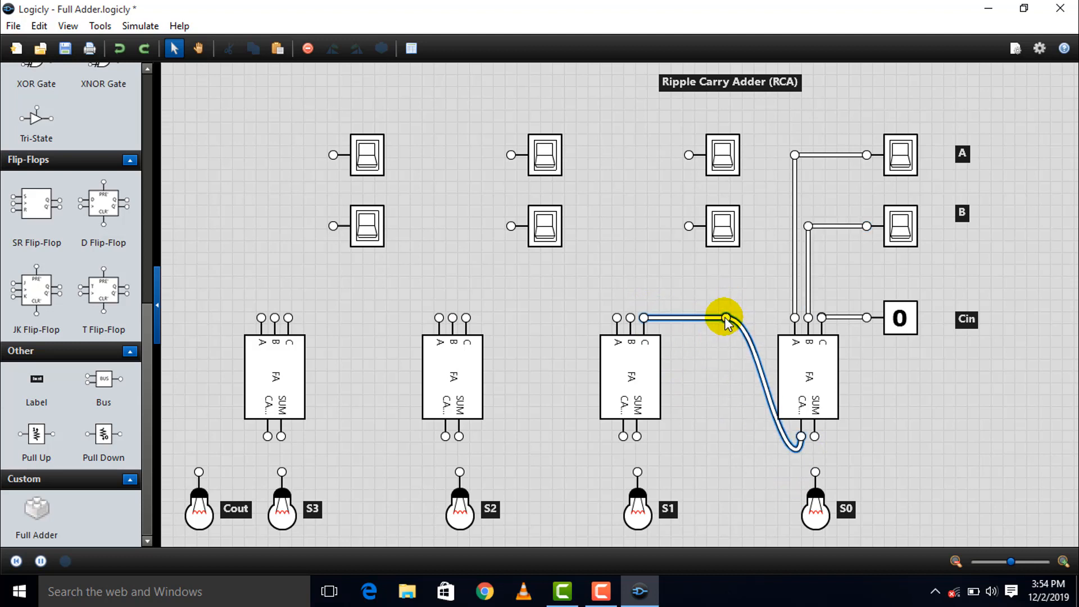
{"action": "left_click_drag", "start_coordinate": [771, 404], "coordinate": [730, 437]}
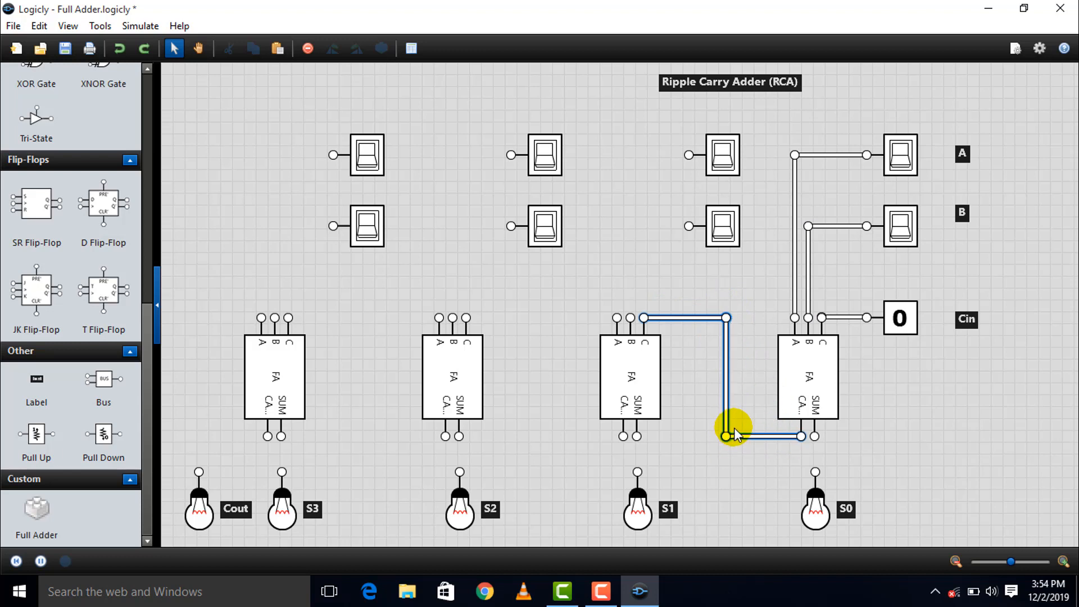
Wire the third full adder's A and B inputs to its upper and lower switches with right-angle bends.
{"action": "left_click_drag", "start_coordinate": [689, 226], "coordinate": [630, 318]}
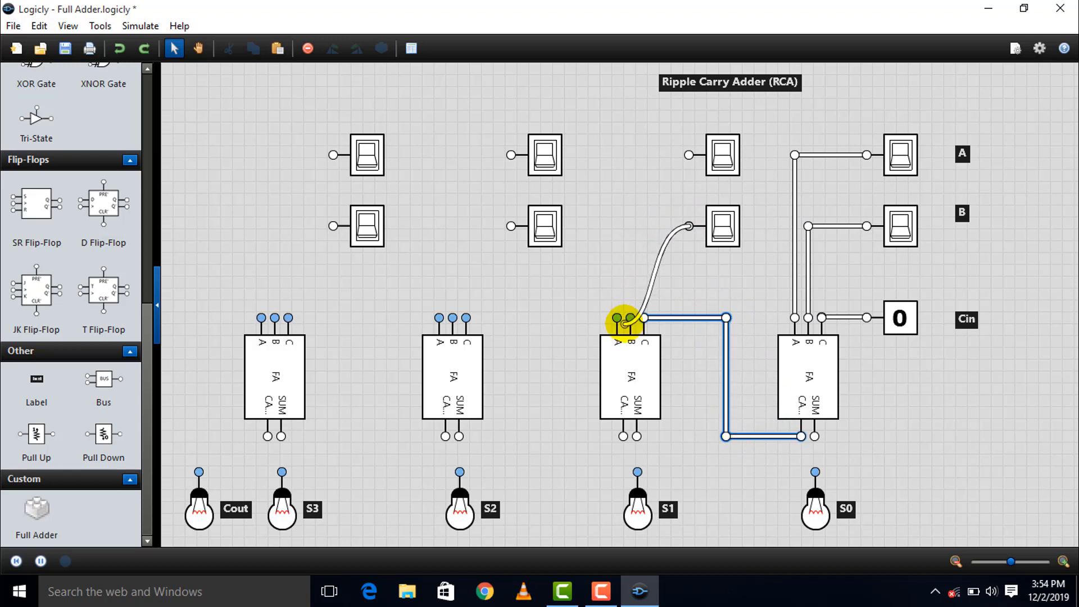
{"action": "left_click_drag", "start_coordinate": [688, 155], "coordinate": [617, 316]}
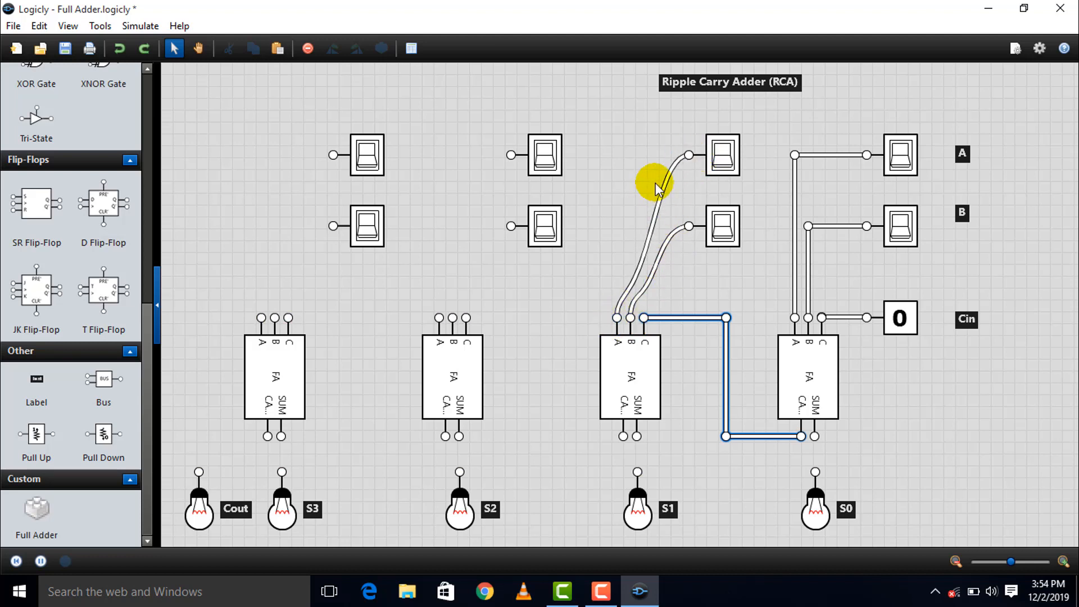
{"action": "left_click_drag", "start_coordinate": [665, 193], "coordinate": [617, 155]}
{"action": "left_click_drag", "start_coordinate": [658, 247], "coordinate": [636, 233]}
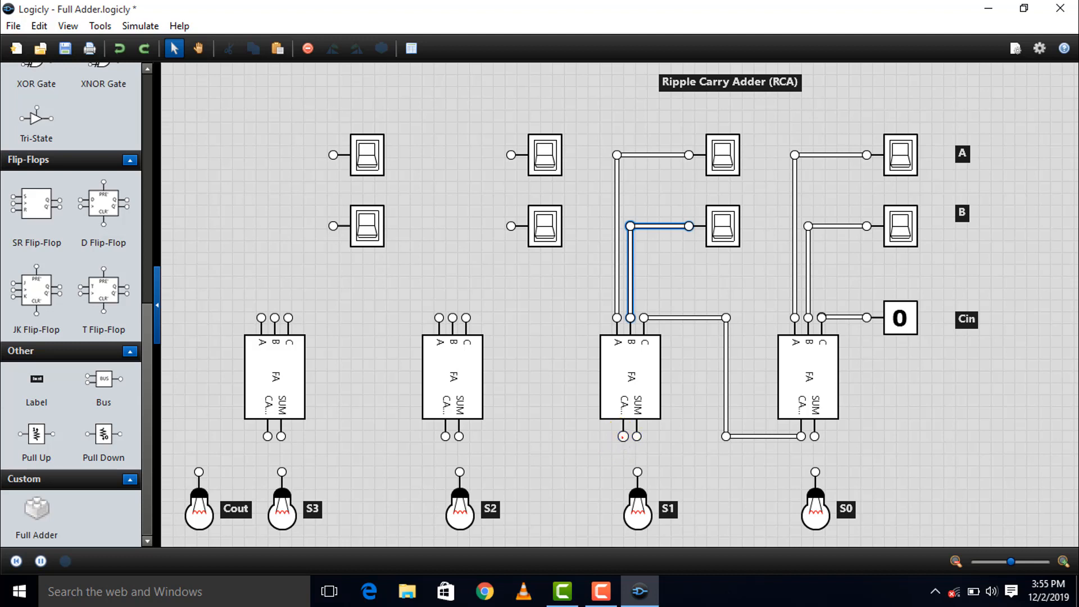
Wire the third full adder's carry output to the second full adder's C input, routed with two right-angle bends between the blocks.
{"action": "left_click_drag", "start_coordinate": [623, 436], "coordinate": [466, 317]}
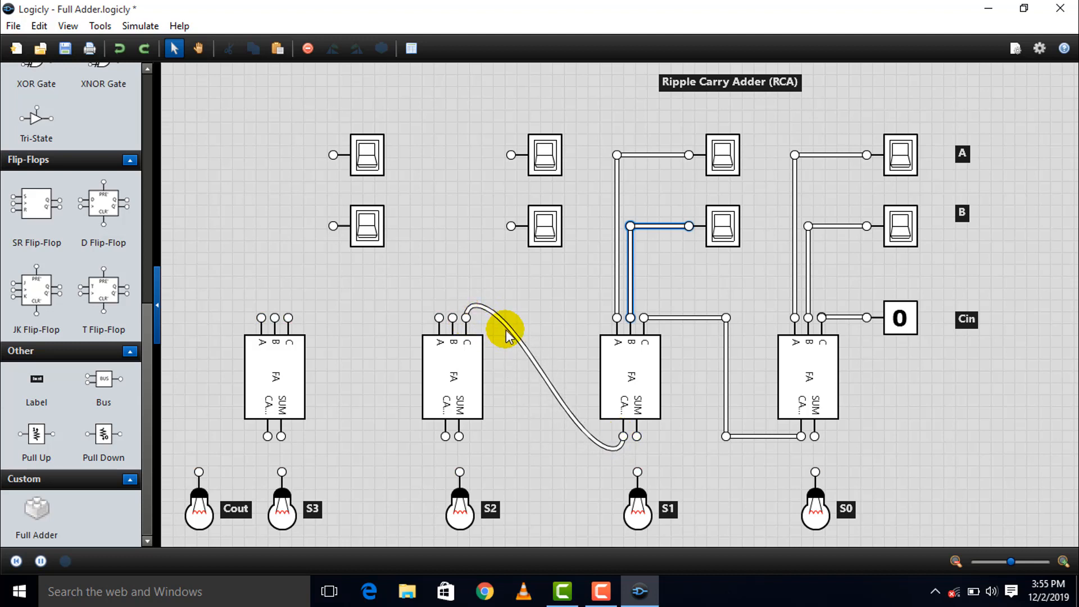
{"action": "left_click_drag", "start_coordinate": [516, 342], "coordinate": [544, 319]}
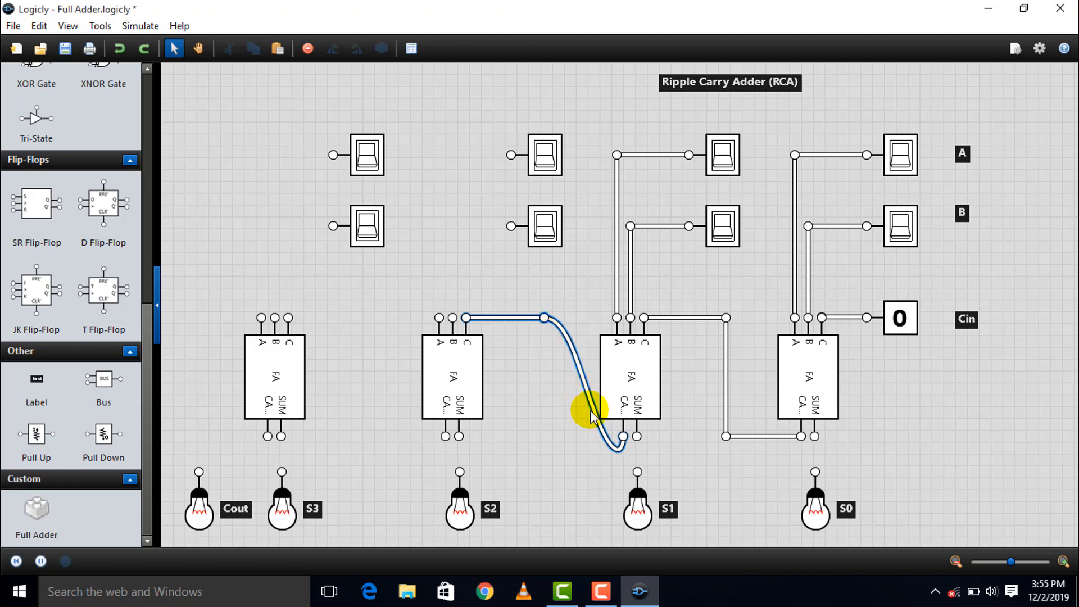
{"action": "left_click_drag", "start_coordinate": [595, 416], "coordinate": [545, 433]}
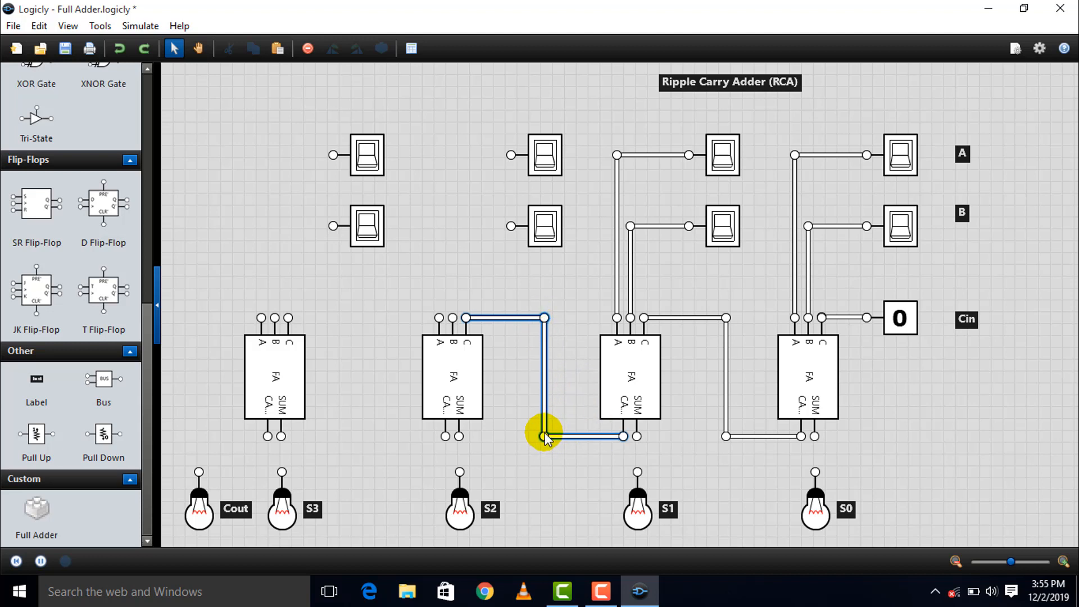
{"action": "left_click", "coordinate": [566, 363]}
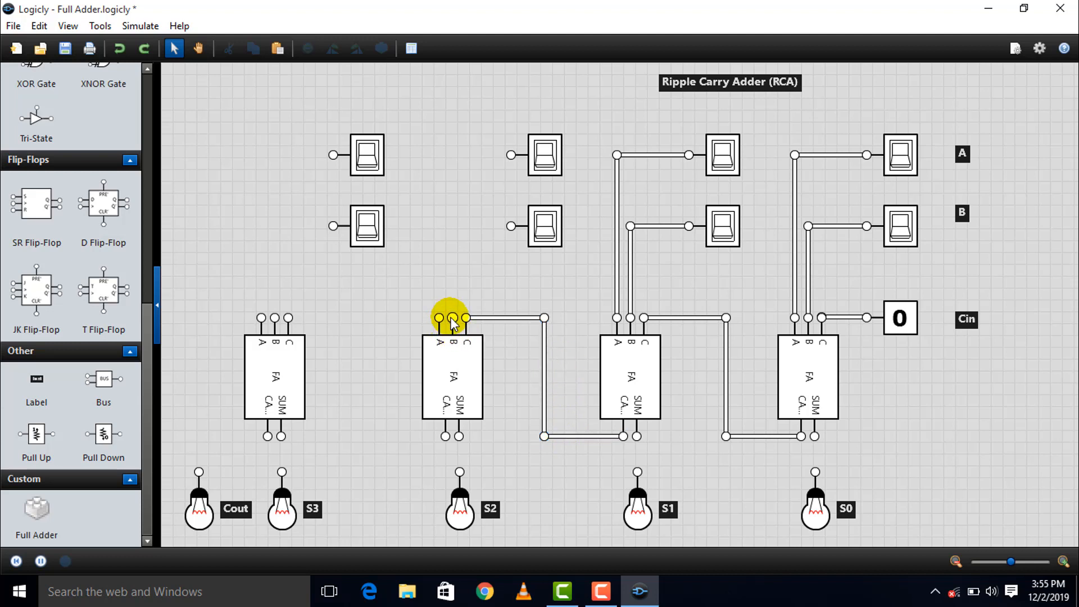
Wire the second full adder's A and B inputs to its upper and lower switches with right-angle bends.
{"action": "left_click_drag", "start_coordinate": [453, 317], "coordinate": [509, 227]}
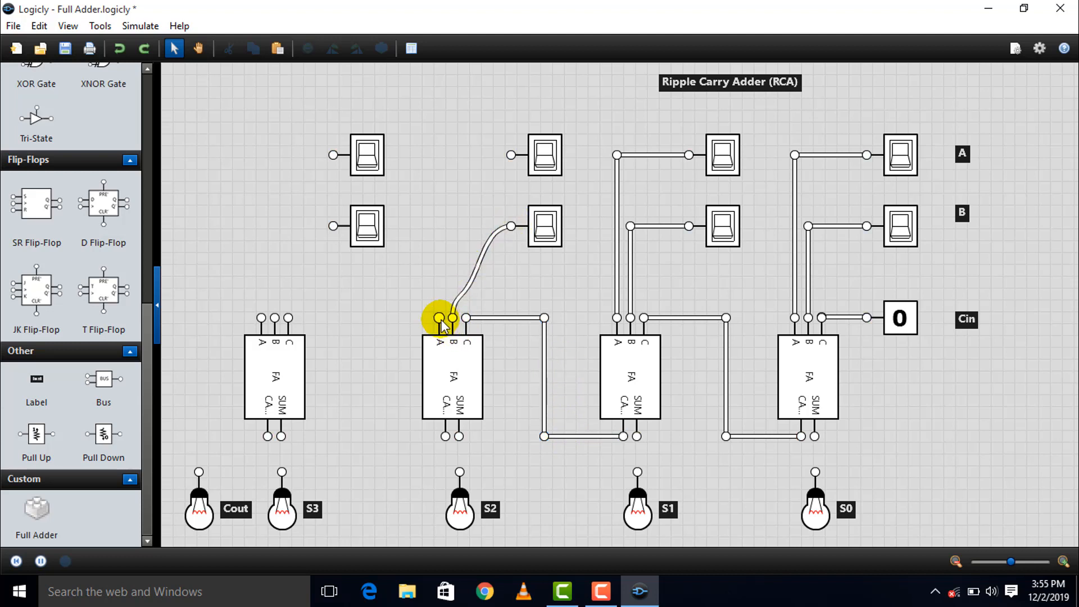
{"action": "left_click_drag", "start_coordinate": [440, 318], "coordinate": [442, 154]}
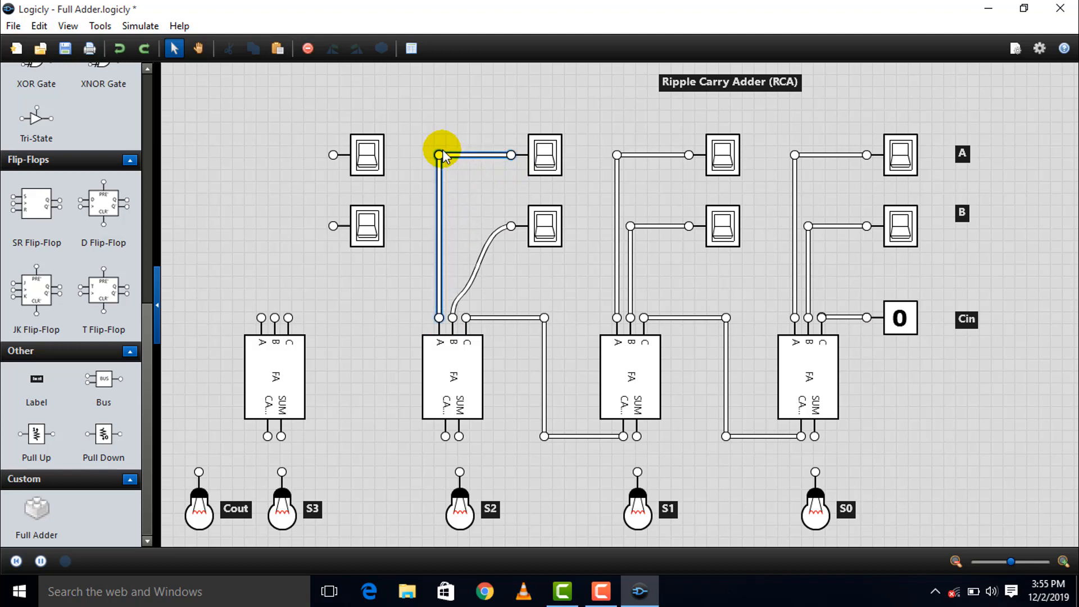
{"action": "left_click_drag", "start_coordinate": [482, 248], "coordinate": [454, 226]}
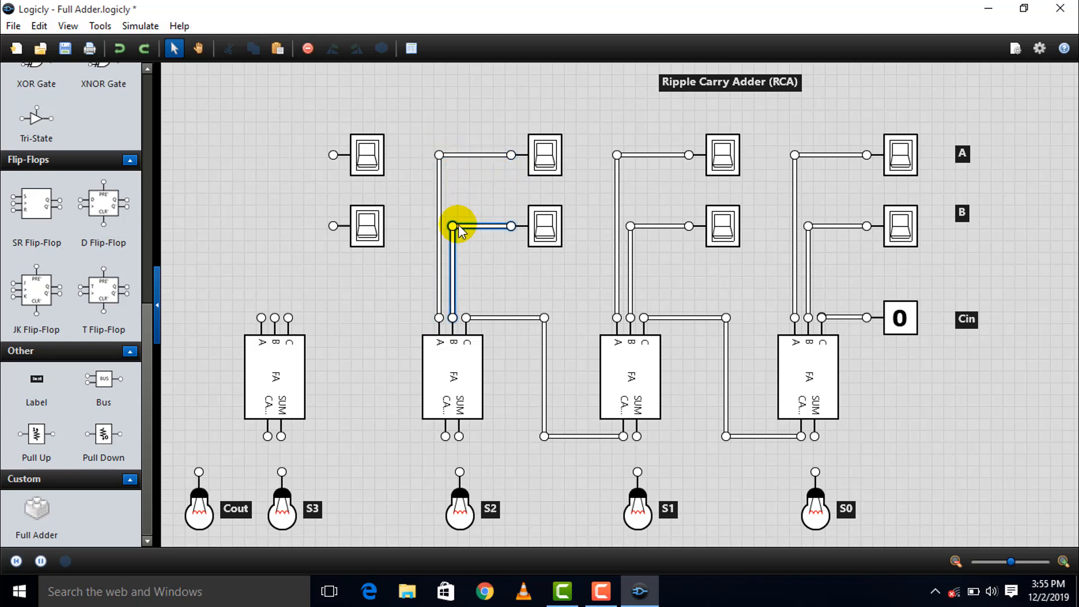
{"action": "left_click", "coordinate": [536, 301]}
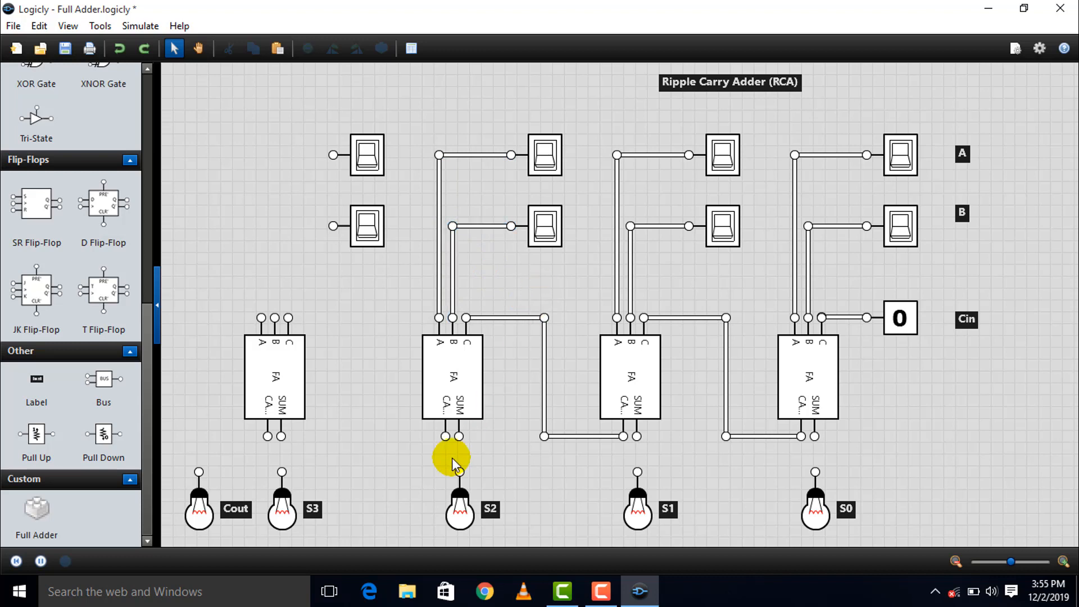
Wire the second full adder's carry output to the leftmost full adder's C input, routed with two right-angle bends between the blocks.
{"action": "left_click_drag", "start_coordinate": [445, 436], "coordinate": [290, 317]}
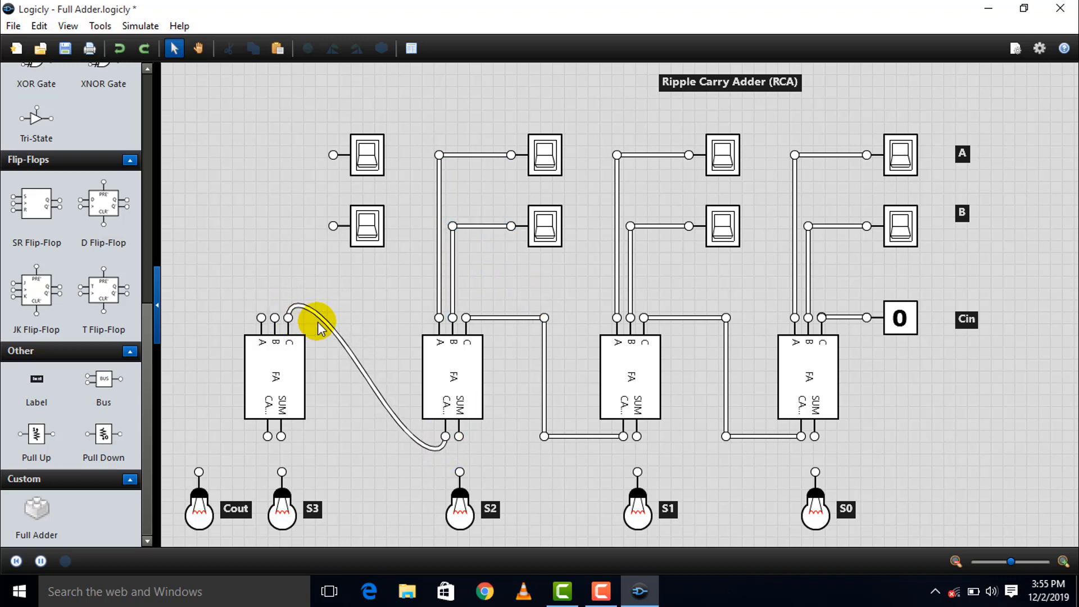
{"action": "left_click_drag", "start_coordinate": [340, 343], "coordinate": [365, 322]}
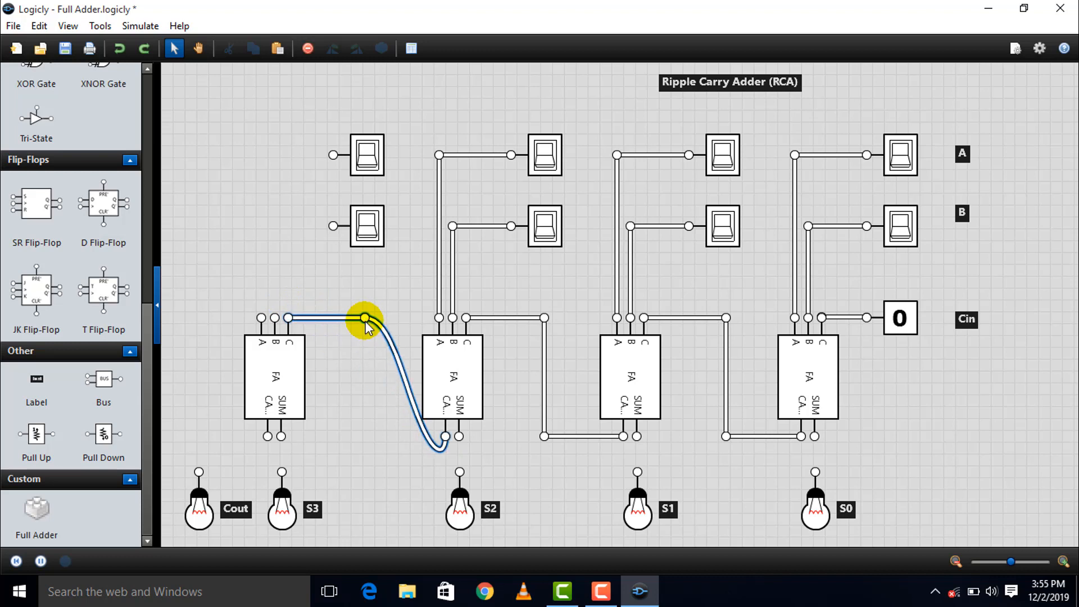
{"action": "left_click_drag", "start_coordinate": [410, 395], "coordinate": [365, 420]}
{"action": "left_click", "coordinate": [439, 450]}
{"action": "left_click", "coordinate": [439, 450]}
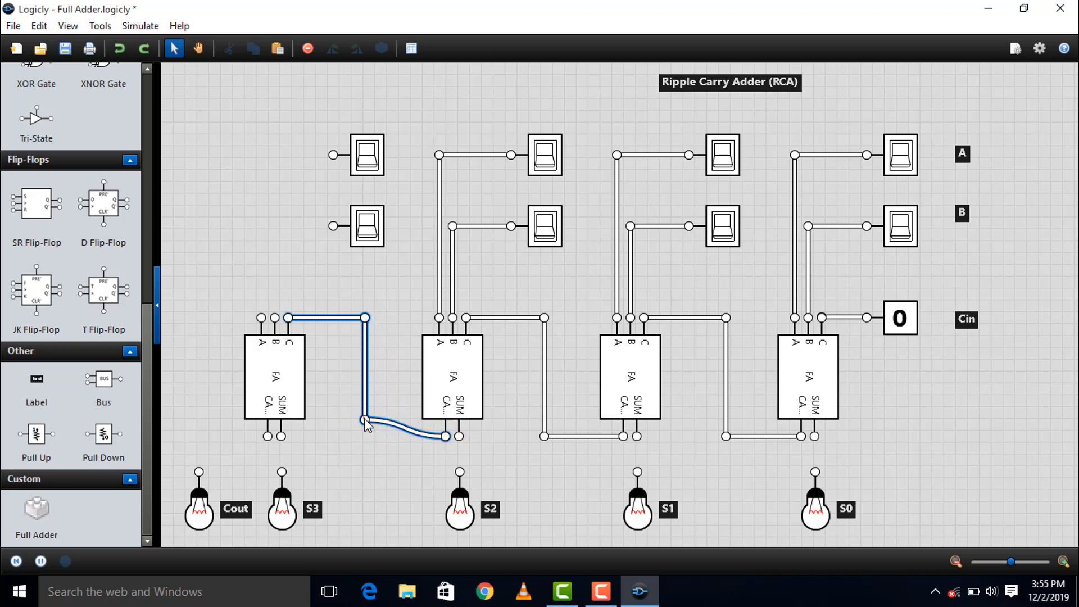
{"action": "left_click_drag", "start_coordinate": [364, 419], "coordinate": [365, 436]}
{"action": "left_click", "coordinate": [351, 313]}
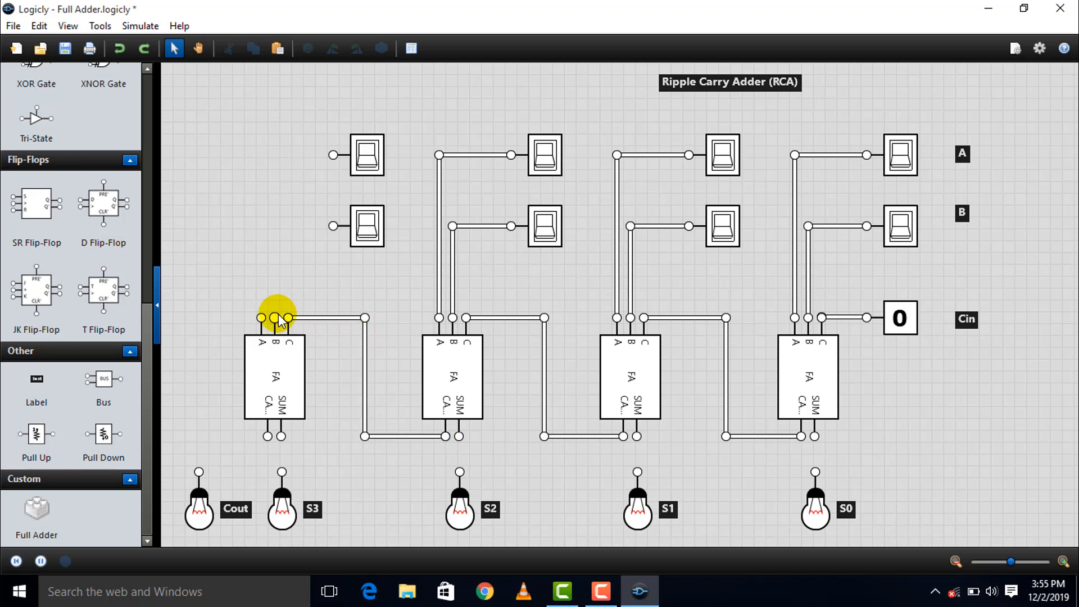
Wire the leftmost full adder's A and B inputs to its upper and lower switches with right-angle bends.
{"action": "left_click_drag", "start_coordinate": [274, 316], "coordinate": [333, 236]}
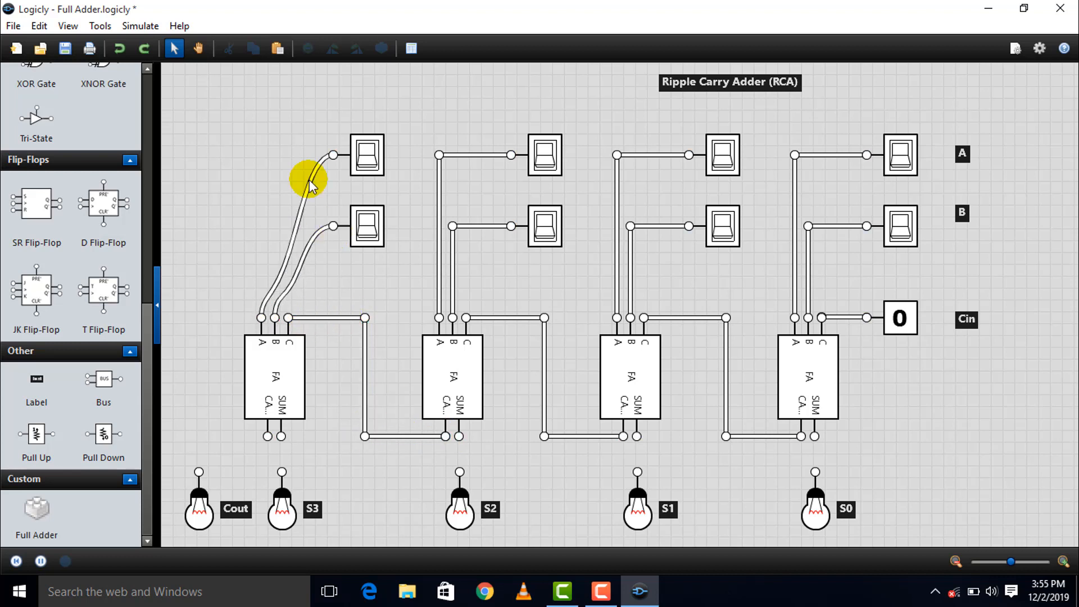
{"action": "left_click_drag", "start_coordinate": [309, 179], "coordinate": [255, 160]}
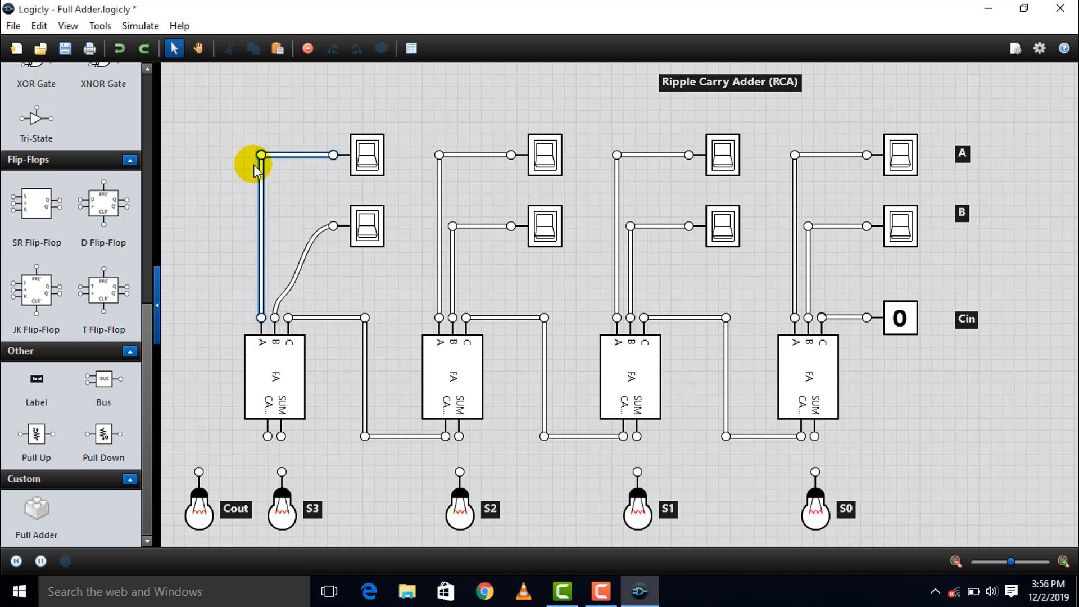
{"action": "left_click_drag", "start_coordinate": [308, 248], "coordinate": [281, 227]}
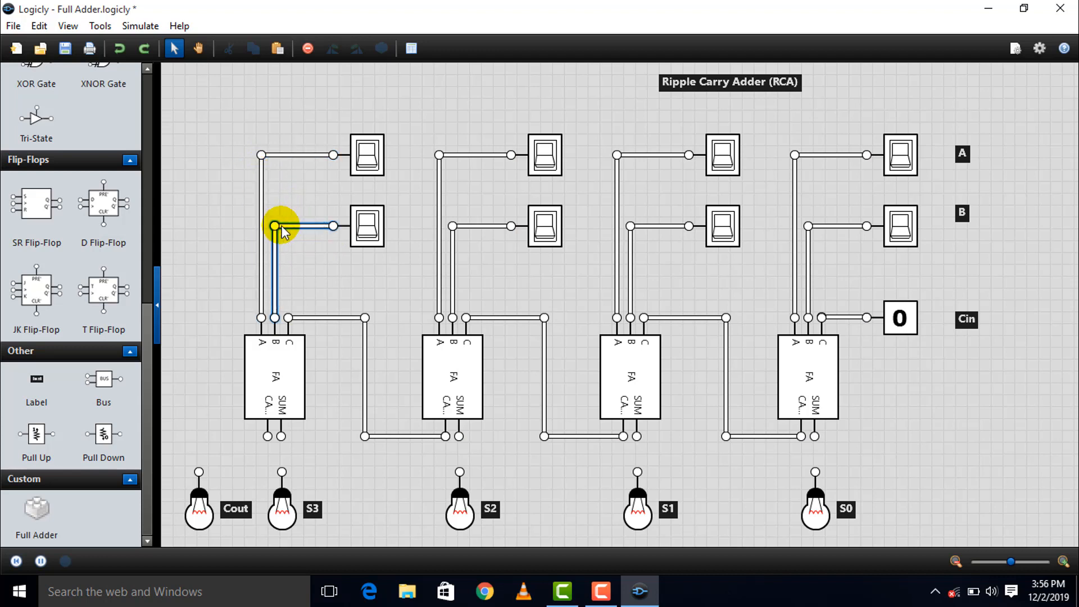
{"action": "left_click", "coordinate": [308, 263]}
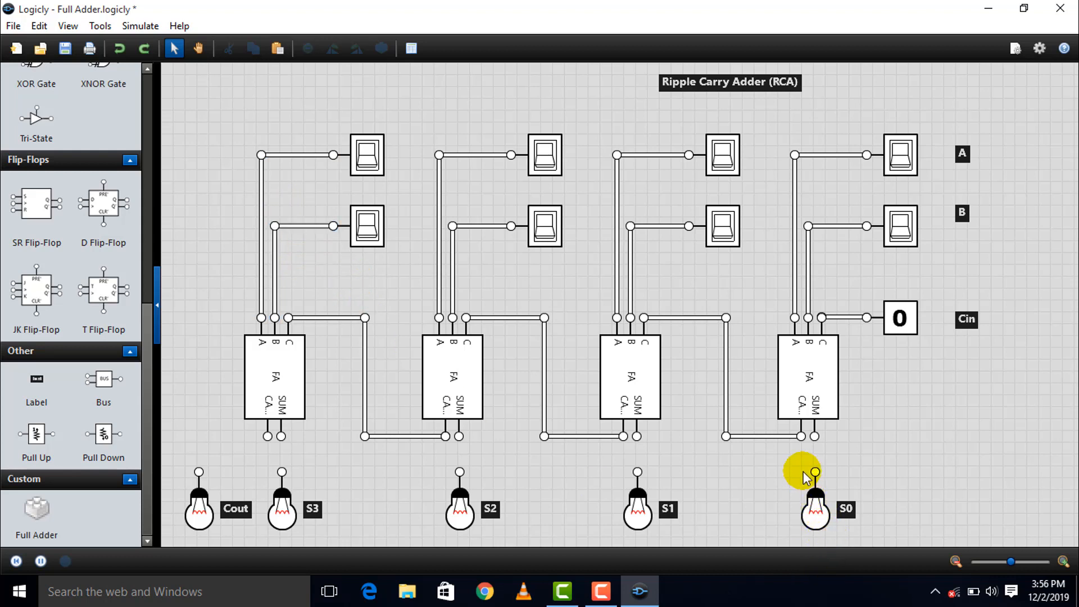
Wire the SUM outputs of the four full adders, from rightmost to leftmost, to the S0, S1, S2 and S3 bulbs.
{"action": "left_click_drag", "start_coordinate": [814, 436], "coordinate": [815, 472]}
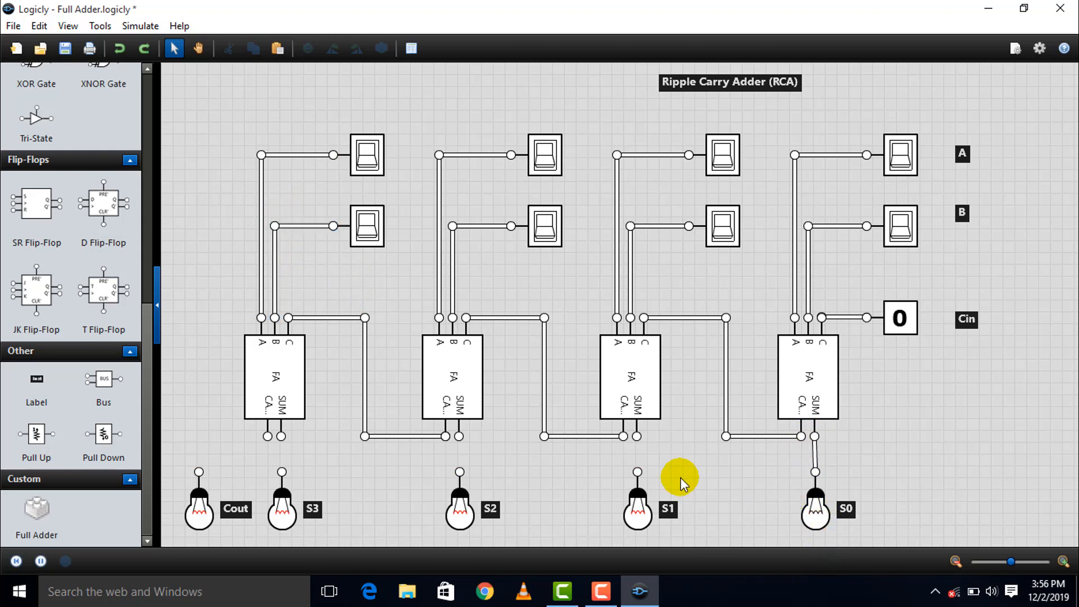
{"action": "left_click_drag", "start_coordinate": [637, 437], "coordinate": [637, 472]}
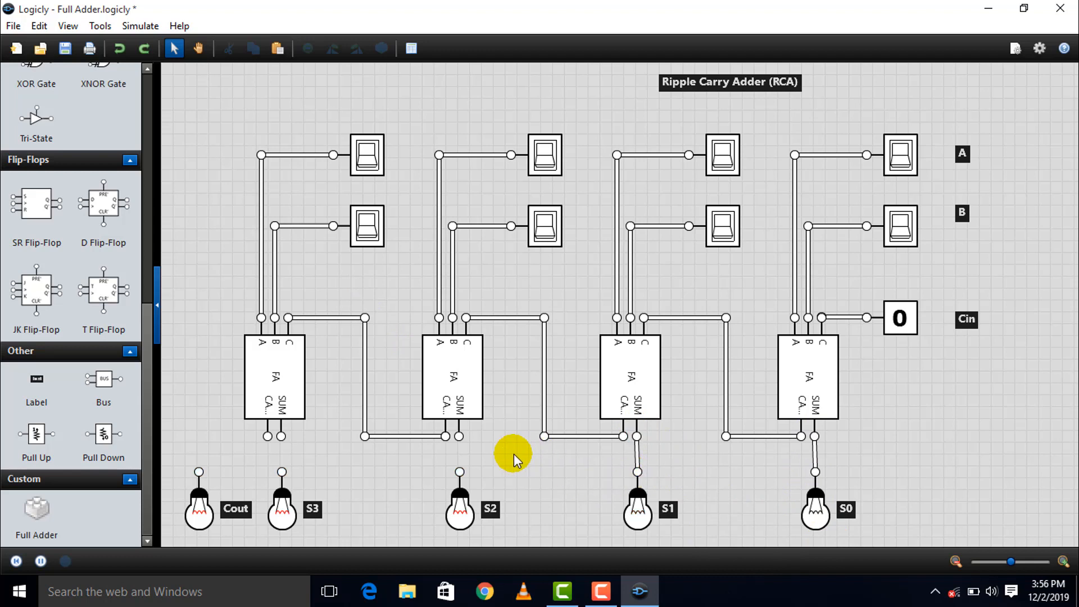
{"action": "left_click_drag", "start_coordinate": [463, 475], "coordinate": [459, 474]}
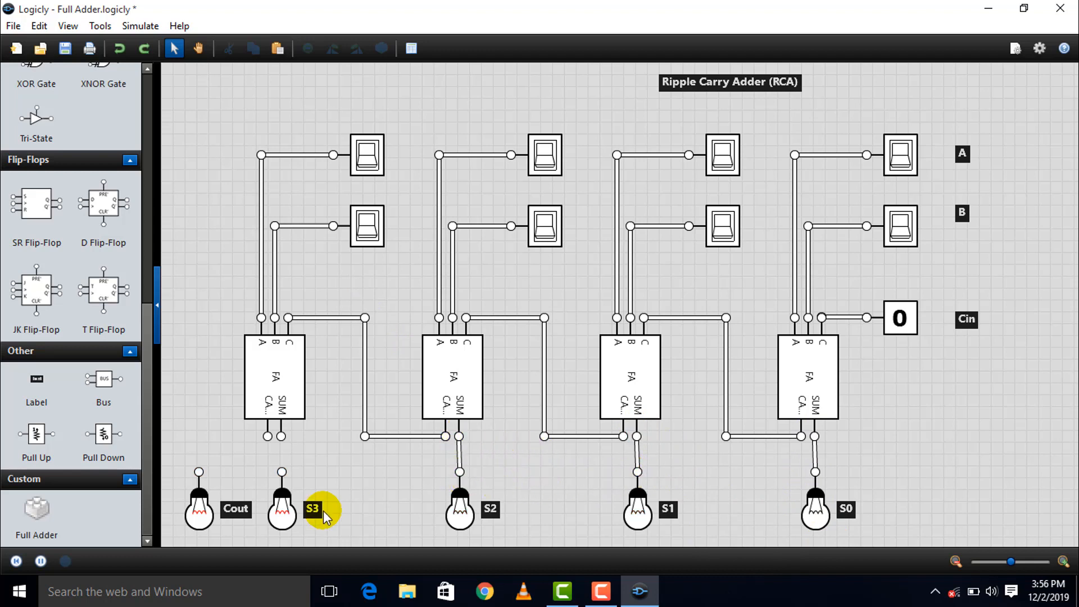
{"action": "left_click_drag", "start_coordinate": [281, 437], "coordinate": [282, 472]}
Wire the leftmost full adder's carry output to the Cout bulb with a right-angle bend.
{"action": "left_click_drag", "start_coordinate": [200, 471], "coordinate": [268, 436]}
{"action": "left_click_drag", "start_coordinate": [263, 442], "coordinate": [267, 471]}
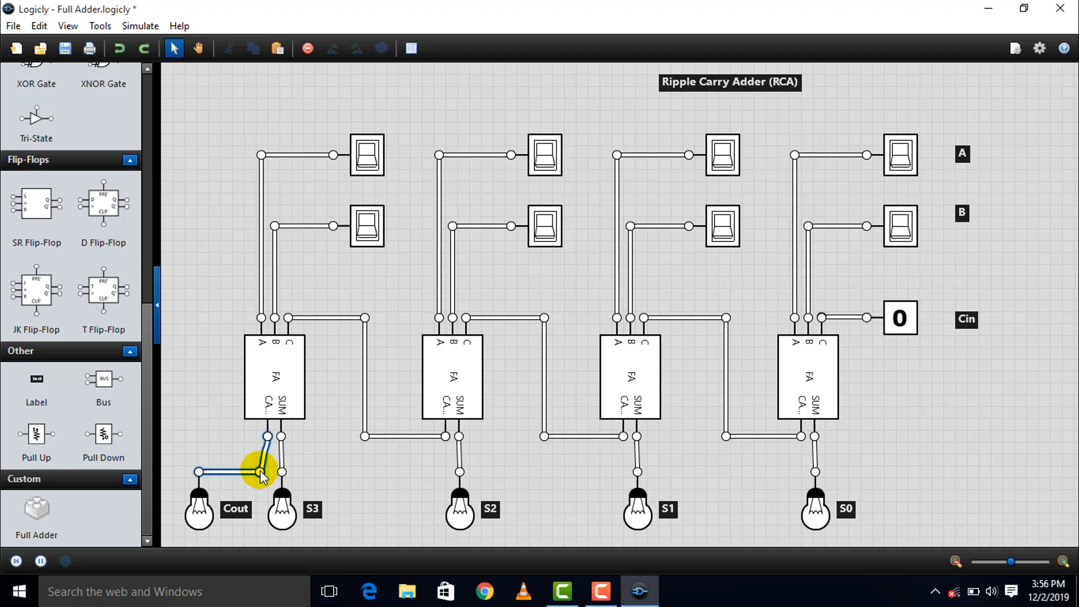
{"action": "left_click", "coordinate": [356, 475]}
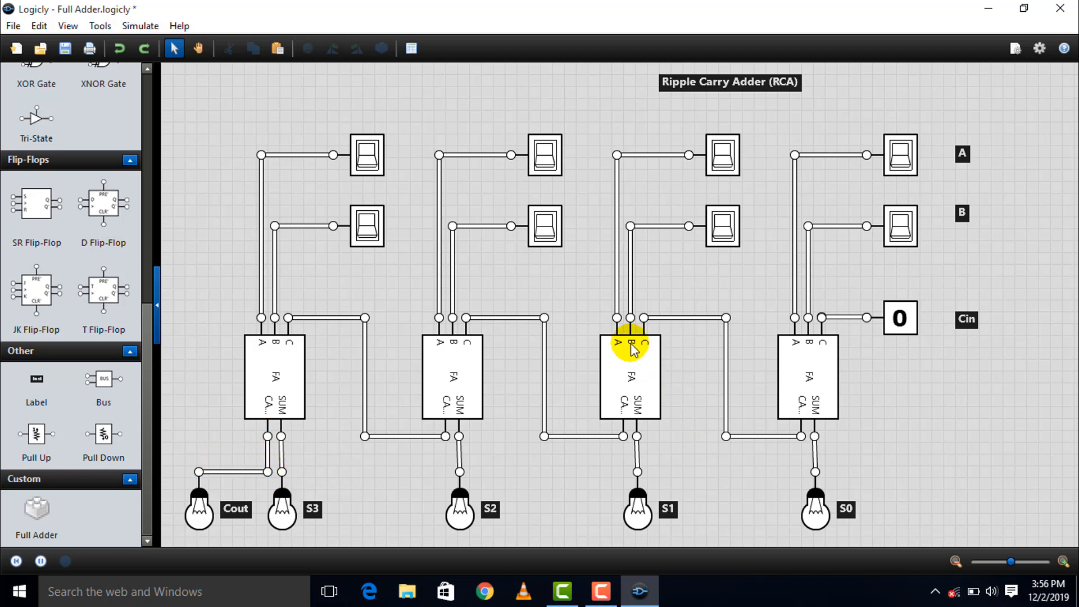
Set the A switches to 1011 by turning on the first, third and fourth switches from the left.
{"action": "left_click", "coordinate": [371, 155]}
{"action": "left_click", "coordinate": [371, 155]}
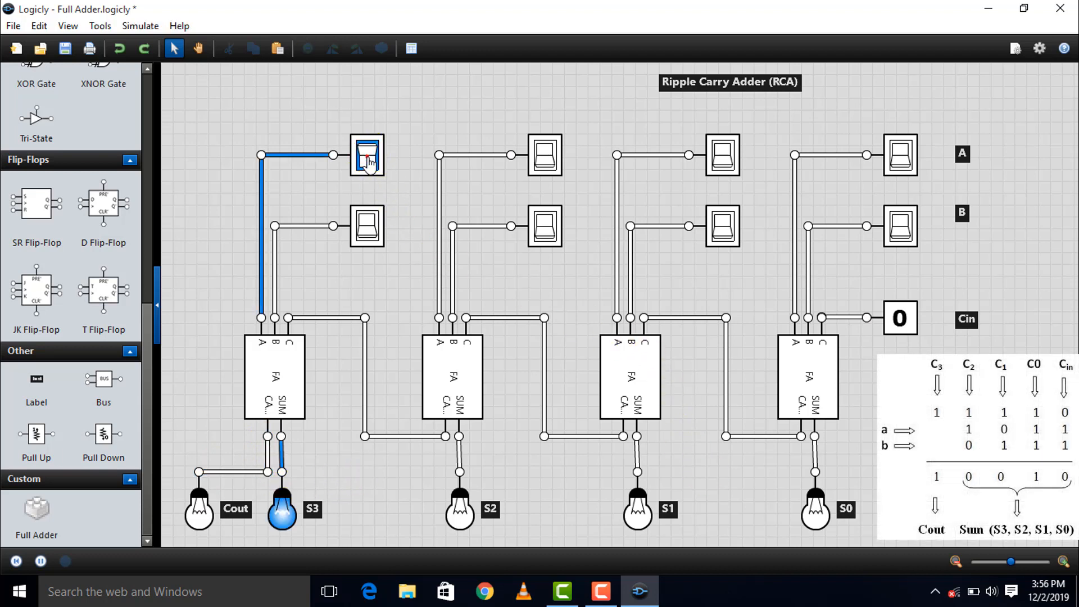
{"action": "left_click", "coordinate": [720, 160]}
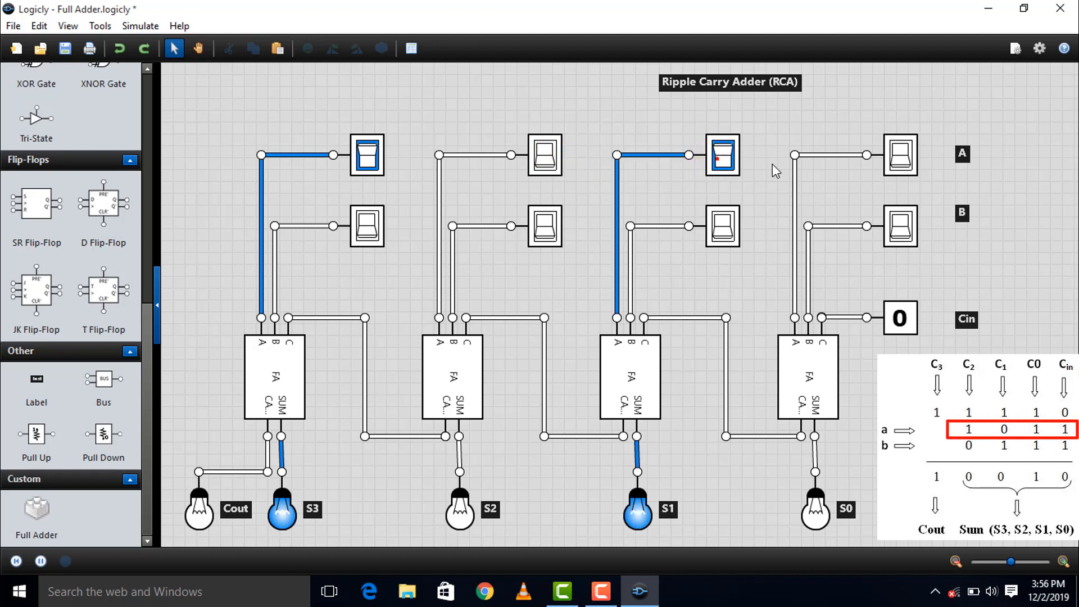
{"action": "left_click", "coordinate": [902, 160]}
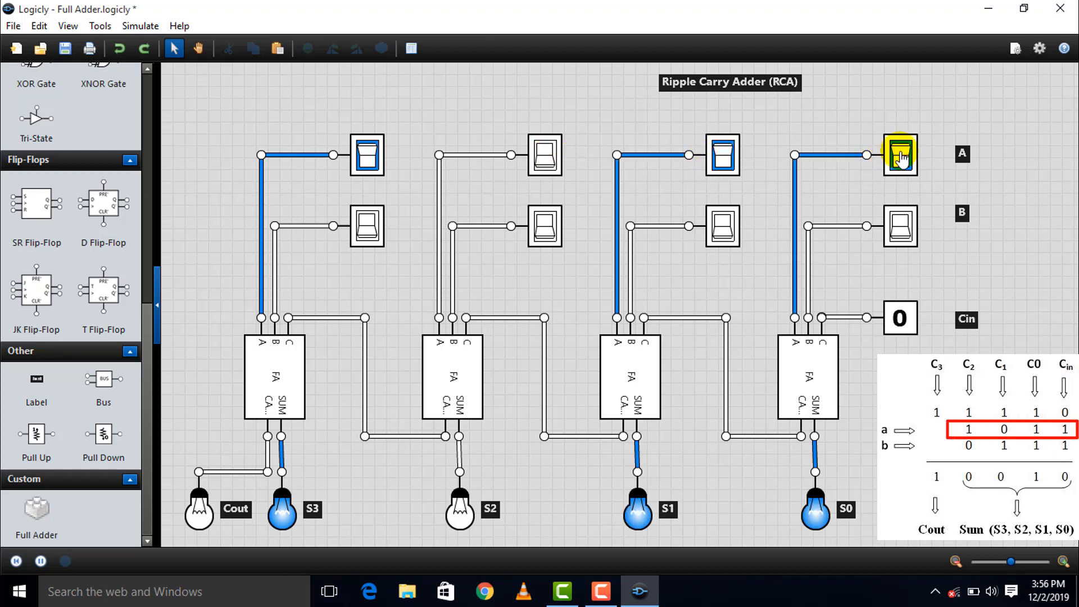
Set the B switches to 0111 by turning on the three rightmost switches in the lower row.
{"action": "left_click", "coordinate": [545, 230]}
{"action": "left_click", "coordinate": [725, 227]}
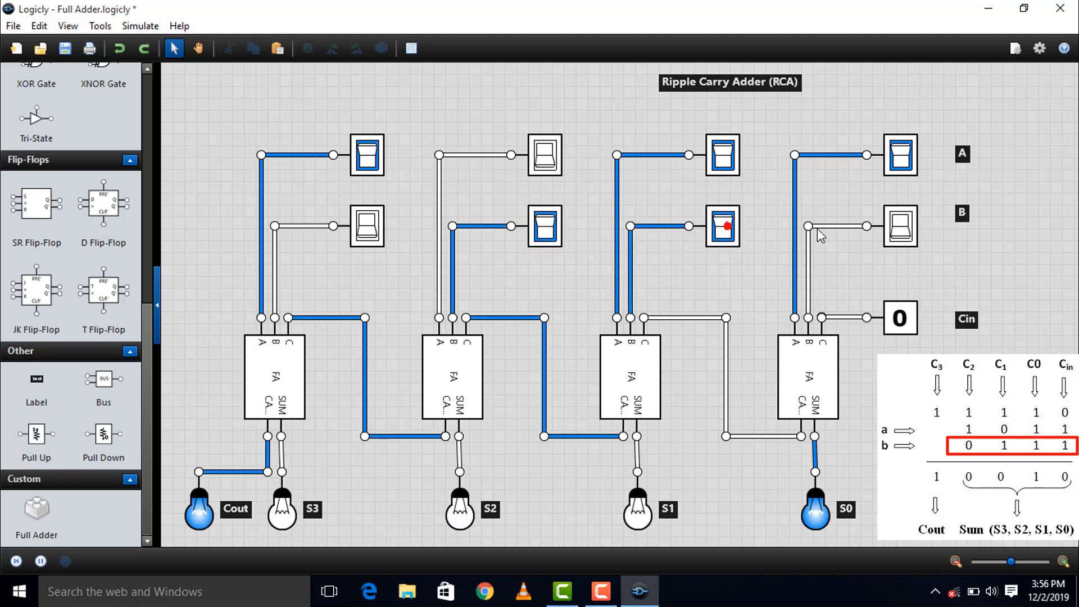
{"action": "left_click", "coordinate": [902, 239]}
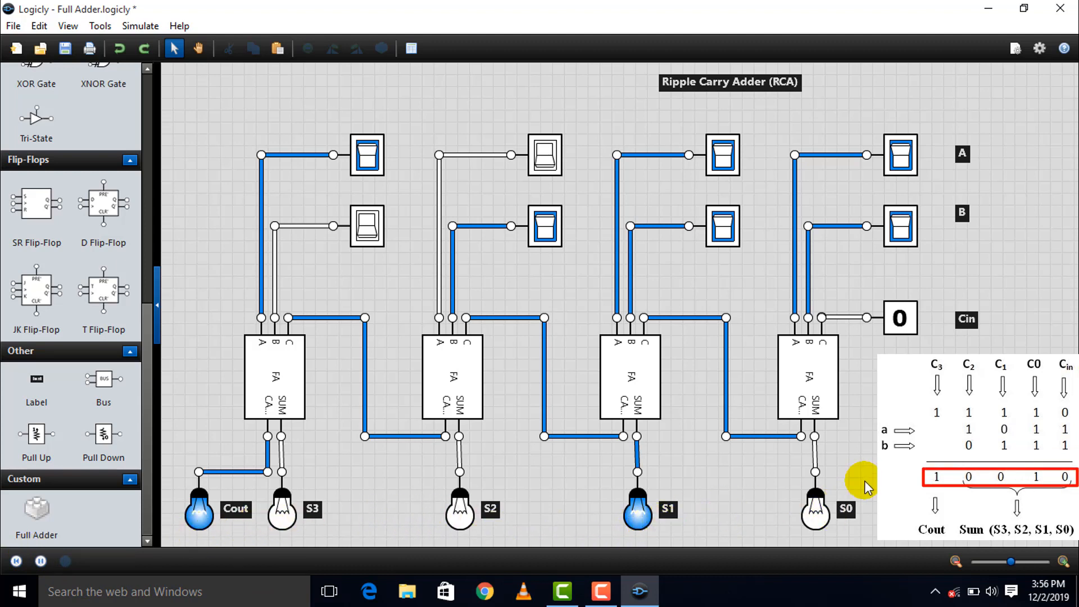
Open the Windows Calculator and switch it to Programmer mode with binary entry.
{"action": "left_click", "coordinate": [193, 594]}
{"action": "type", "text": "ca"}
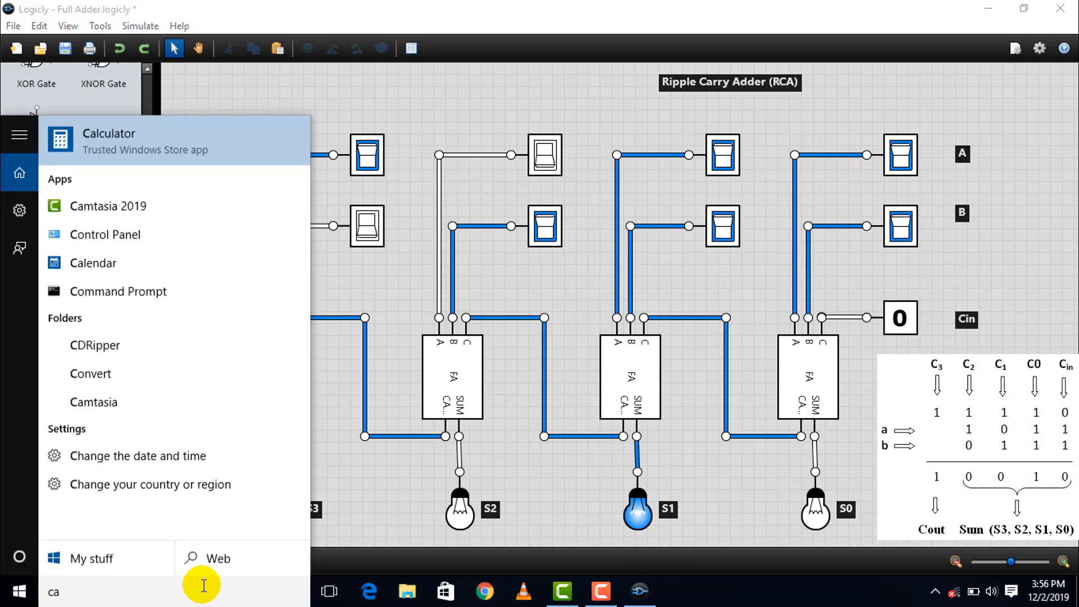
{"action": "type", "text": "l"}
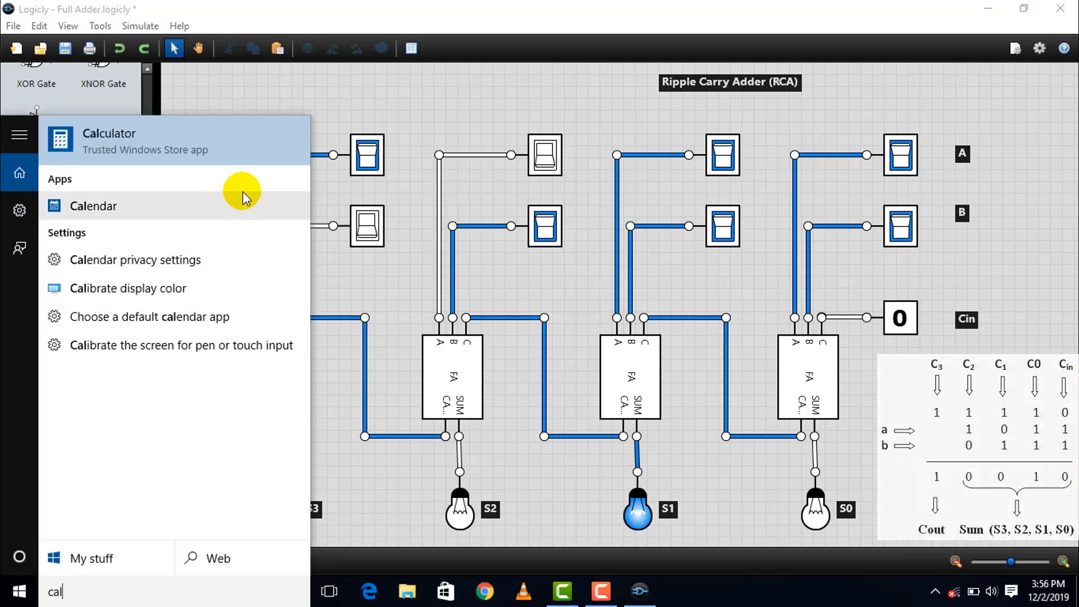
{"action": "left_click", "coordinate": [240, 150]}
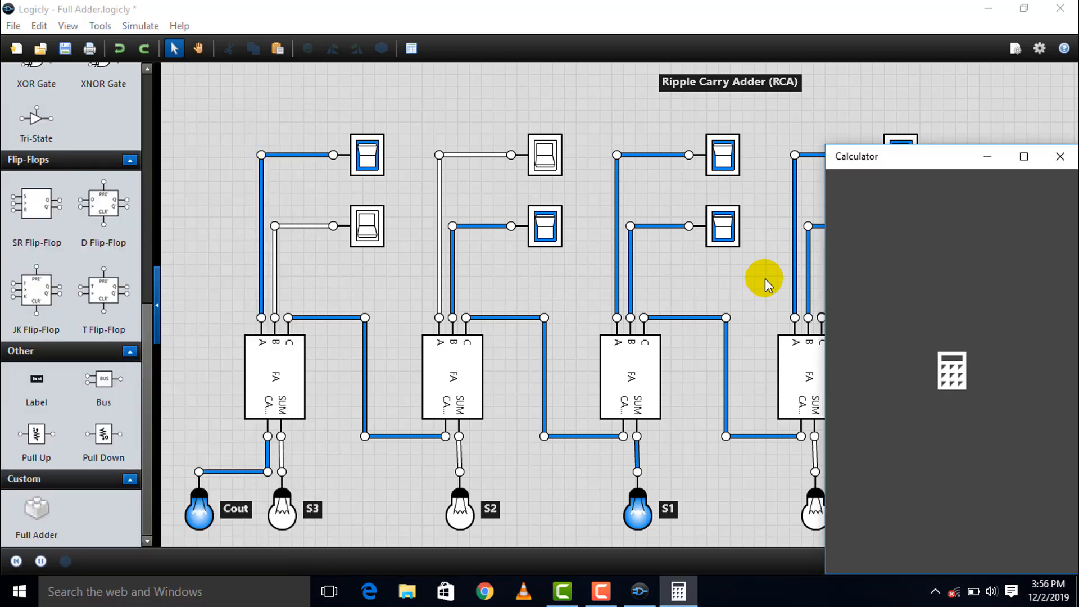
{"action": "left_click", "coordinate": [847, 190]}
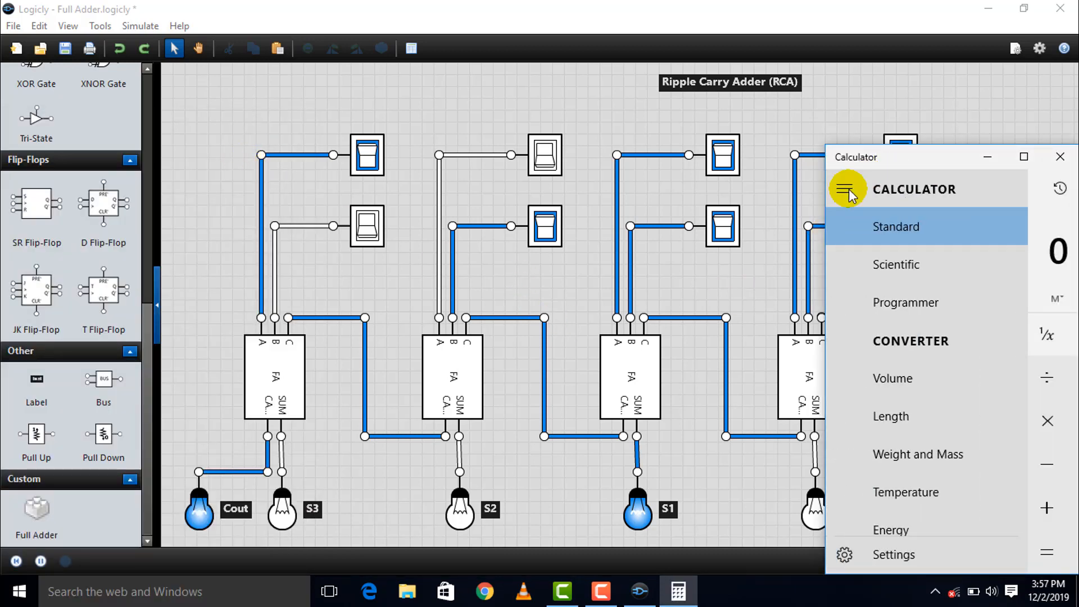
{"action": "left_click", "coordinate": [897, 305]}
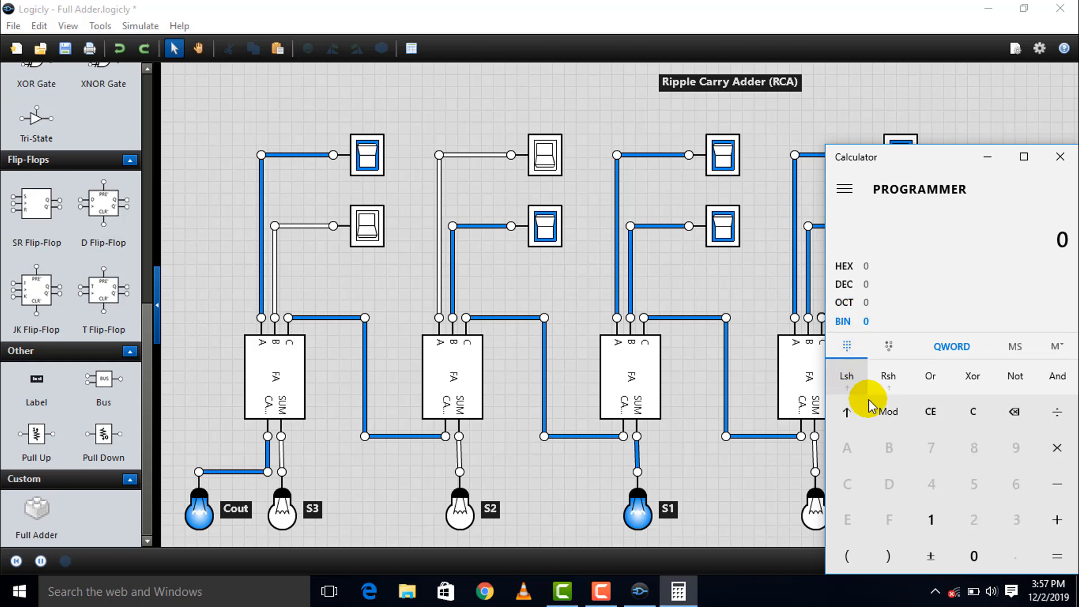
Calculate 1011 + 0111 in binary to check the adder's output, and close Calculator.
{"action": "left_click", "coordinate": [933, 522]}
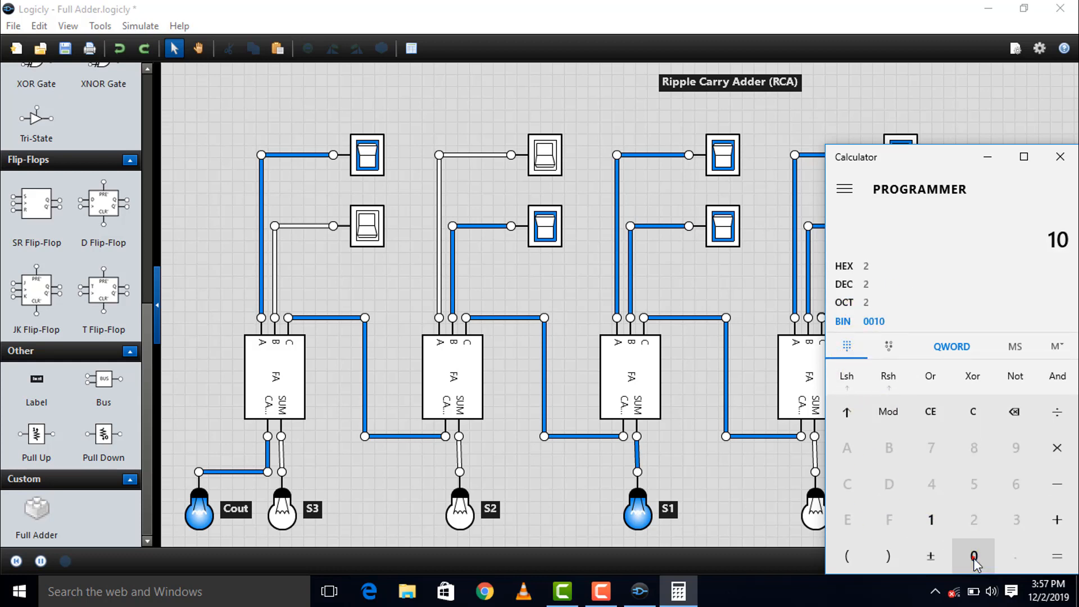
{"action": "left_click", "coordinate": [942, 529]}
{"action": "left_click", "coordinate": [942, 531]}
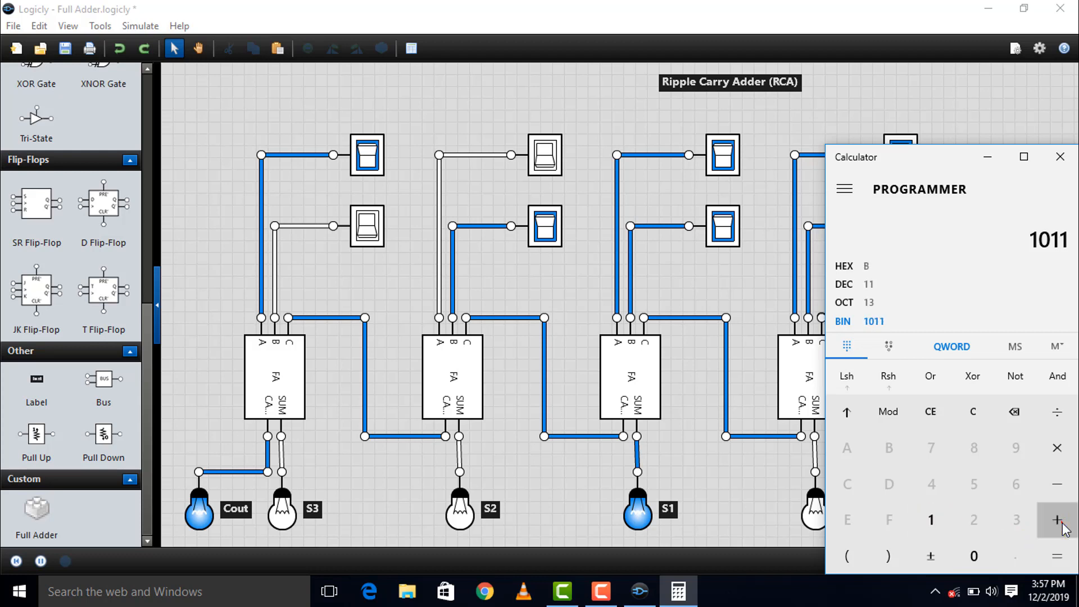
{"action": "left_click", "coordinate": [972, 557]}
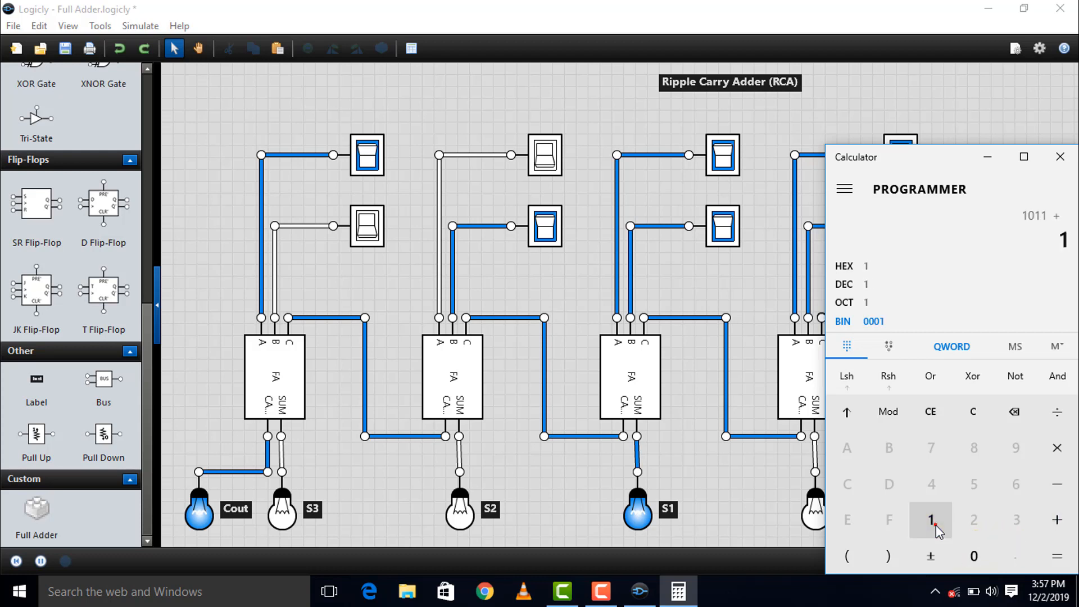
{"action": "left_click", "coordinate": [936, 526]}
{"action": "left_click", "coordinate": [935, 526]}
{"action": "left_click", "coordinate": [1071, 551]}
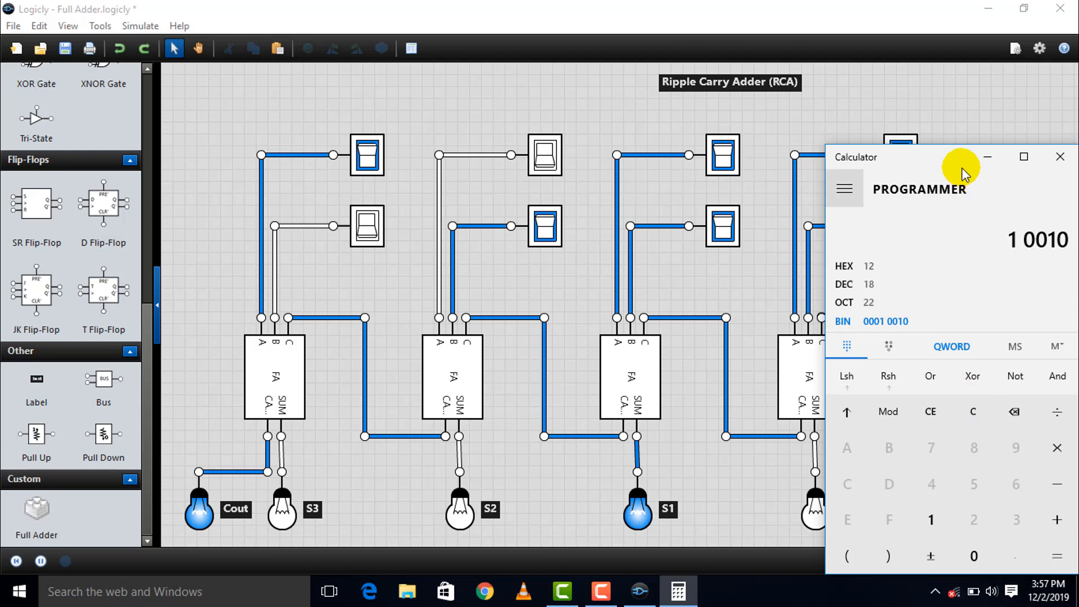
{"action": "left_click_drag", "start_coordinate": [959, 162], "coordinate": [965, 164]}
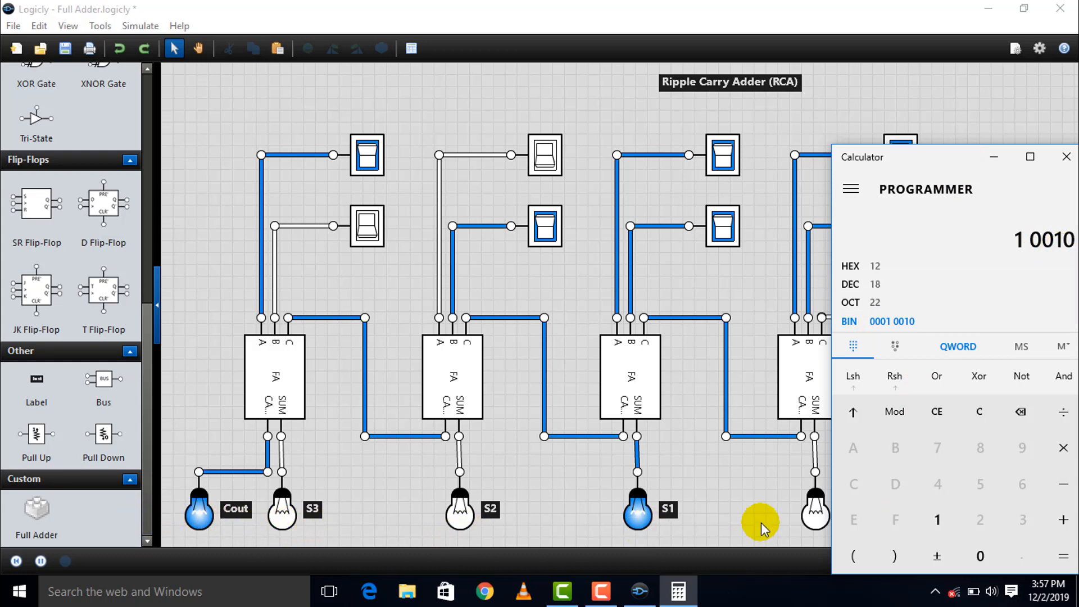
{"action": "left_click", "coordinate": [1063, 163]}
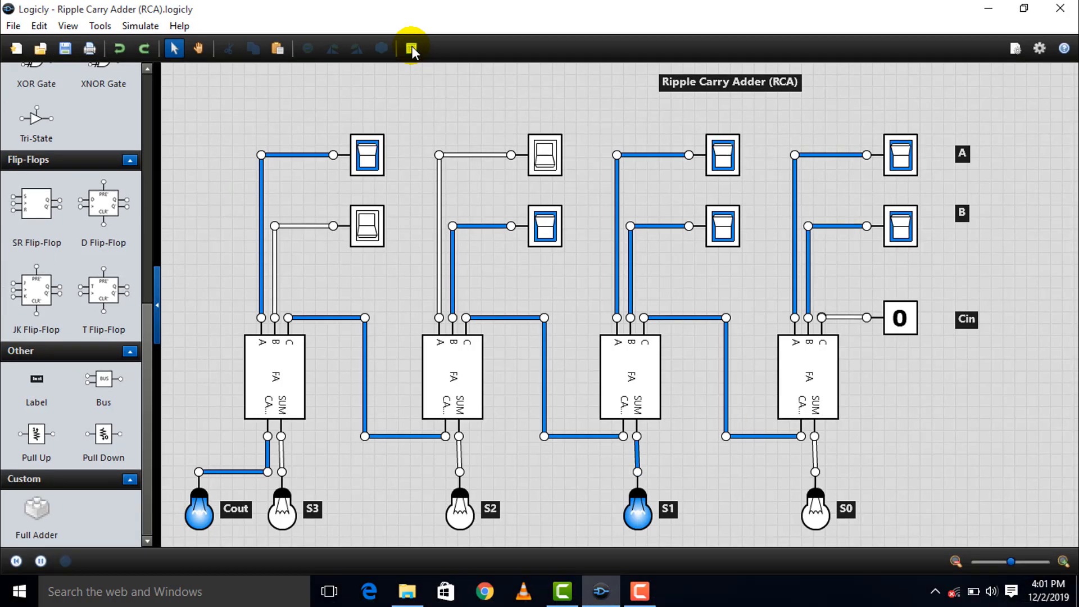
Open the circuit's truth table, examine its input and output rows, and close it.
{"action": "left_click", "coordinate": [412, 52]}
{"action": "left_click_drag", "start_coordinate": [610, 169], "coordinate": [619, 109]}
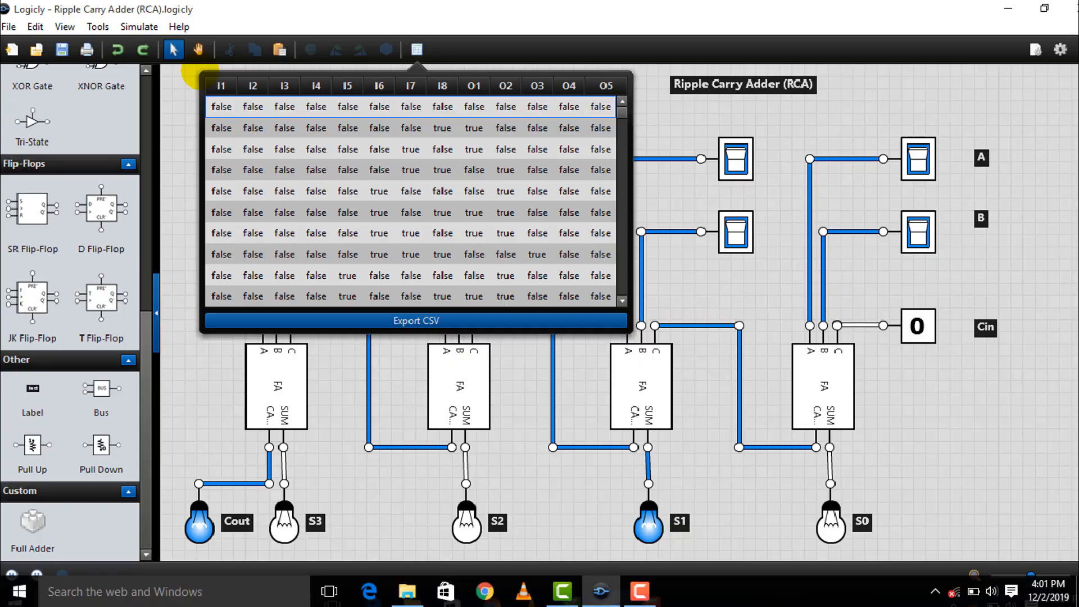
{"action": "left_click", "coordinate": [961, 414]}
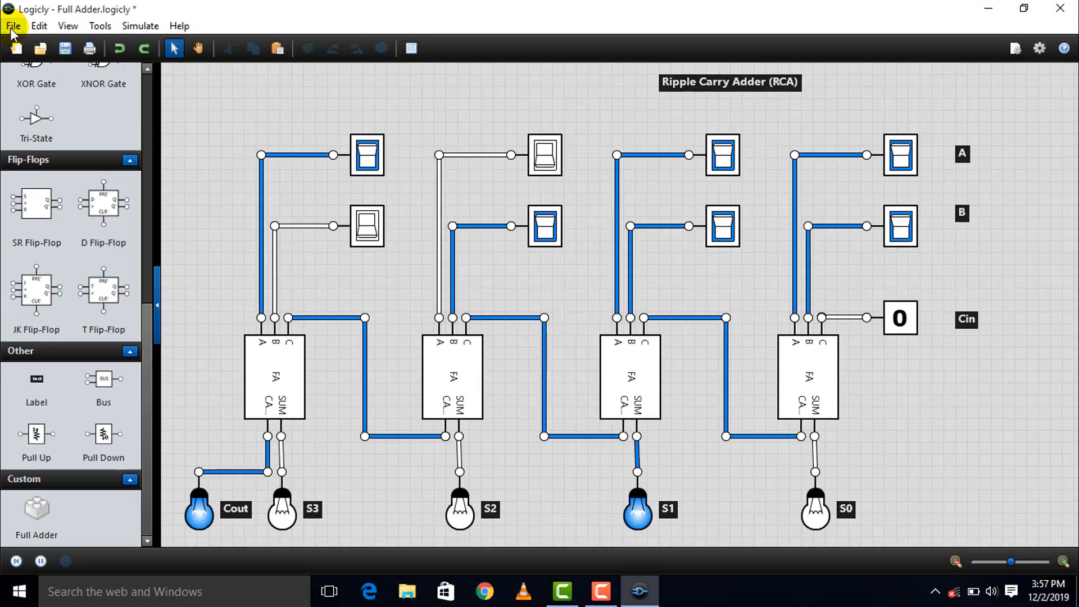
Save the circuit under the new name Ripple Carry Adder (RCA) in the Desktop's Digital Circuits folder, and minimize the window.
{"action": "left_click", "coordinate": [12, 26]}
{"action": "left_click", "coordinate": [45, 103]}
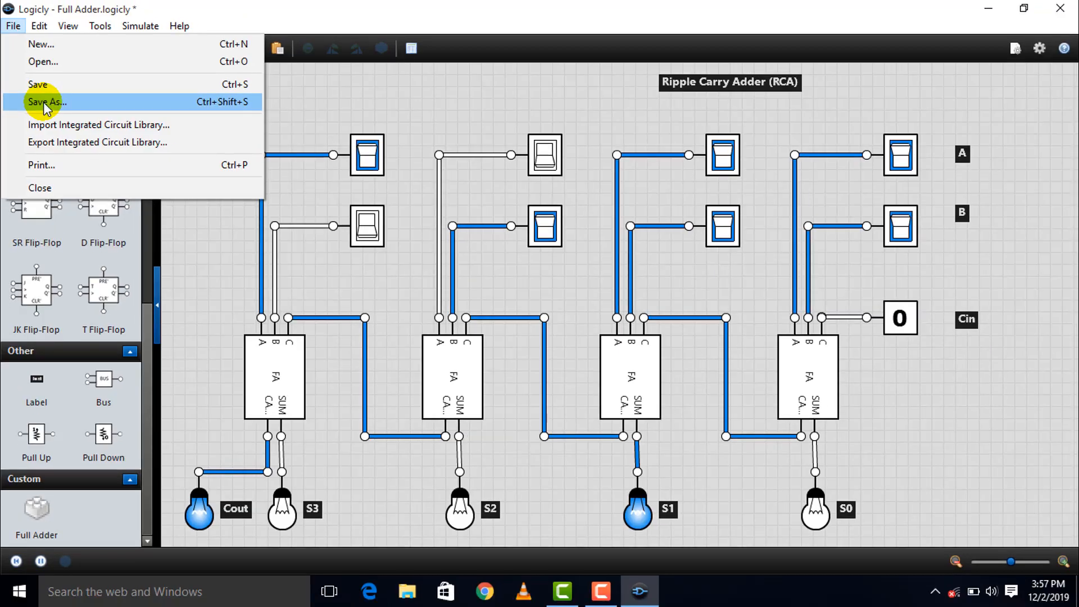
{"action": "left_click", "coordinate": [45, 103]}
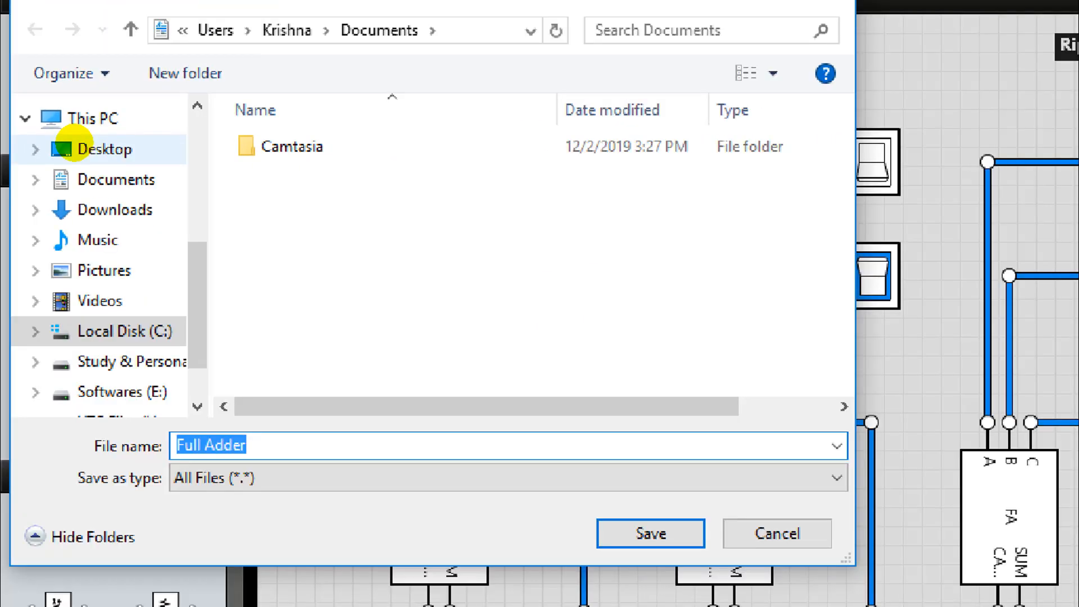
{"action": "left_click", "coordinate": [76, 148]}
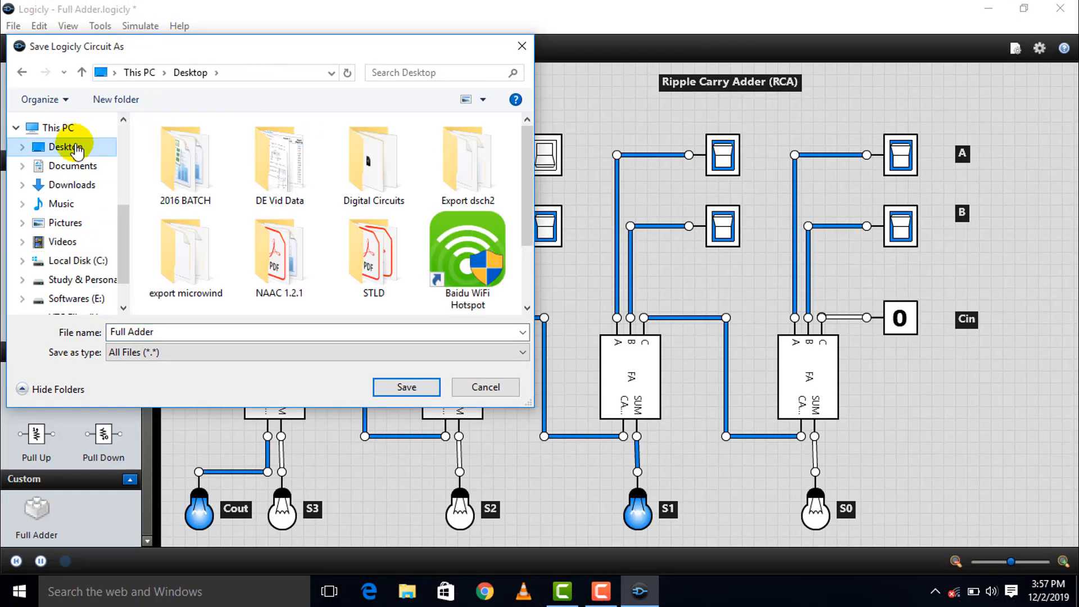
{"action": "left_click", "coordinate": [371, 169]}
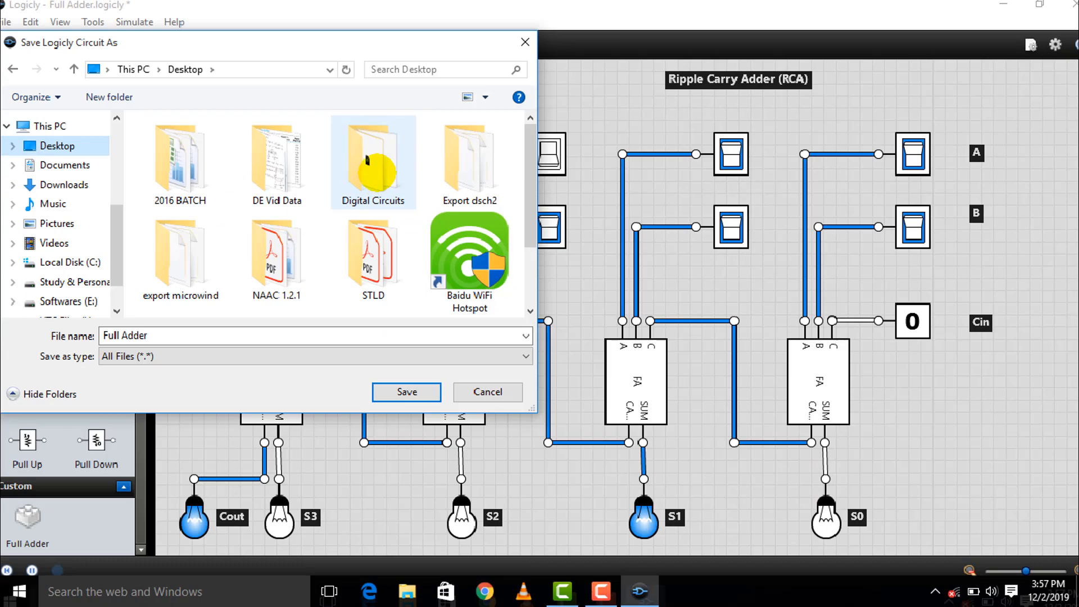
{"action": "double_click", "coordinate": [371, 166]}
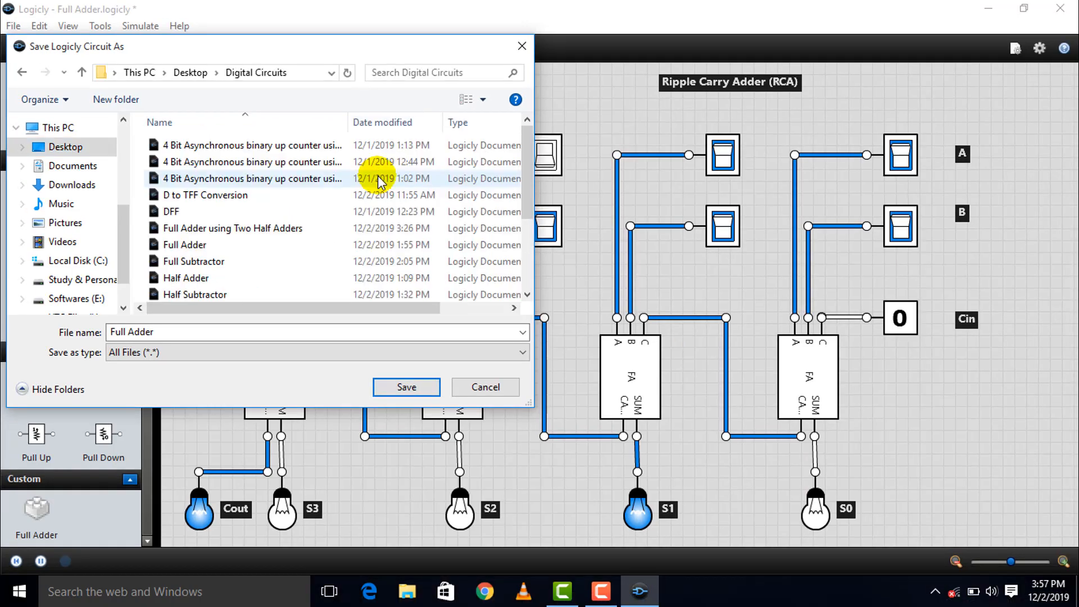
{"action": "left_click_drag", "start_coordinate": [162, 332], "coordinate": [85, 330]}
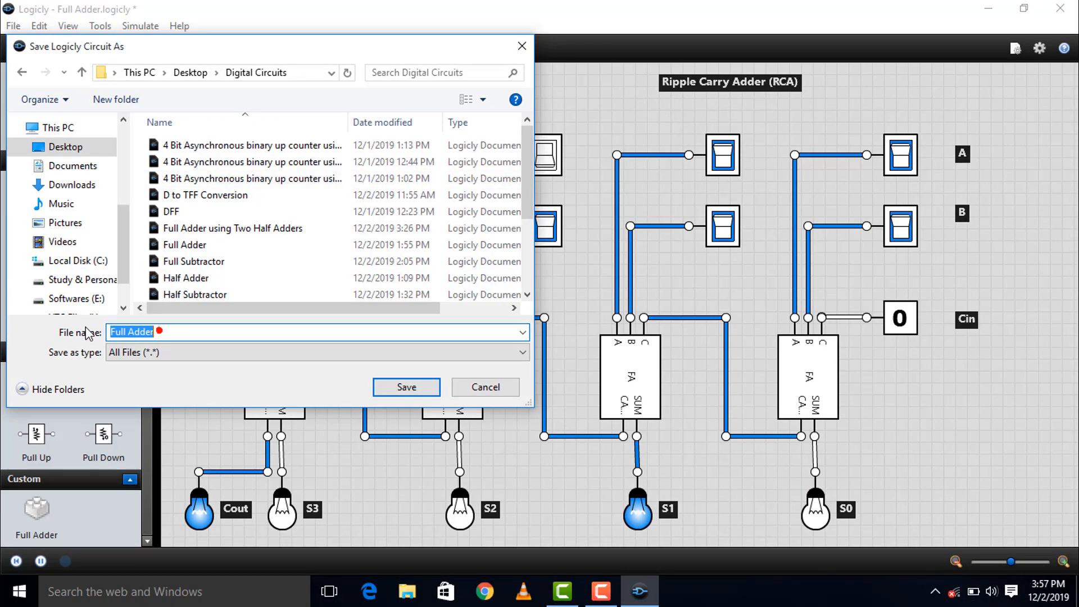
{"action": "type", "text": "Ripple Carry Adder (RCA)"}
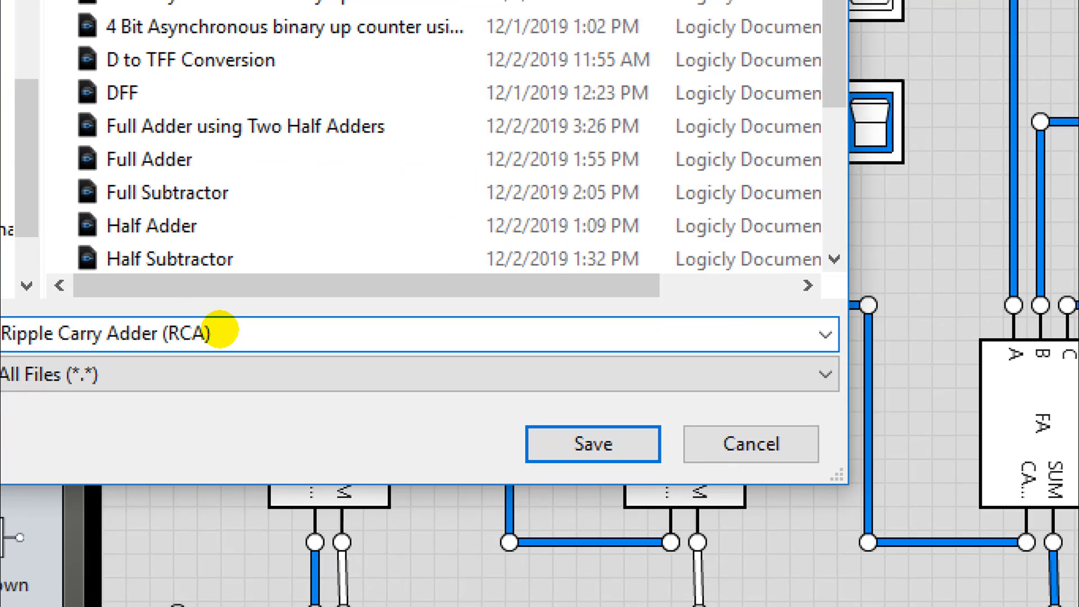
{"action": "key", "text": "Return"}
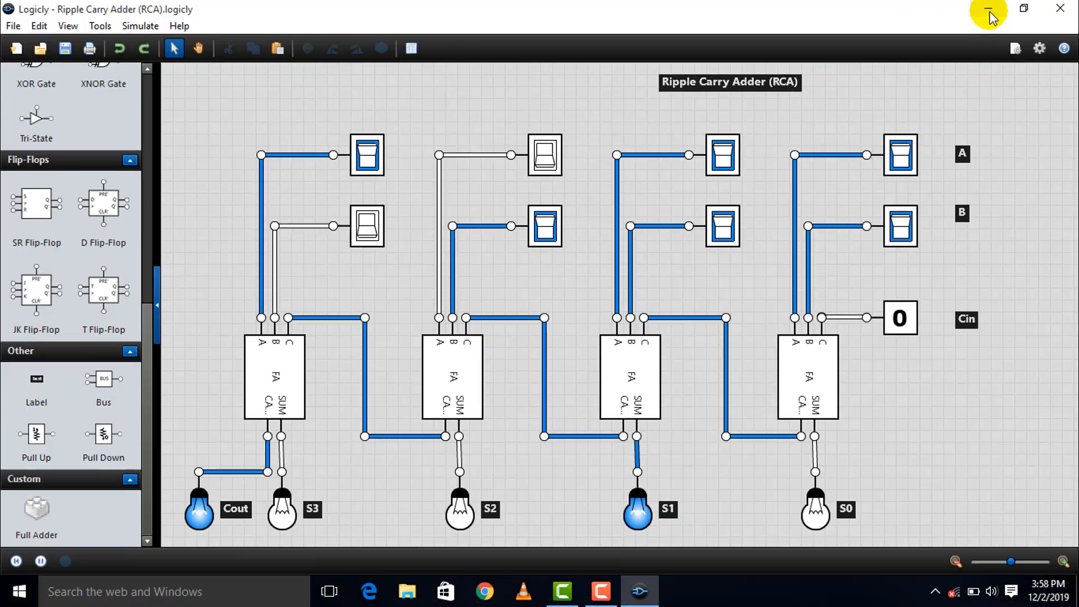
{"action": "left_click", "coordinate": [991, 16]}
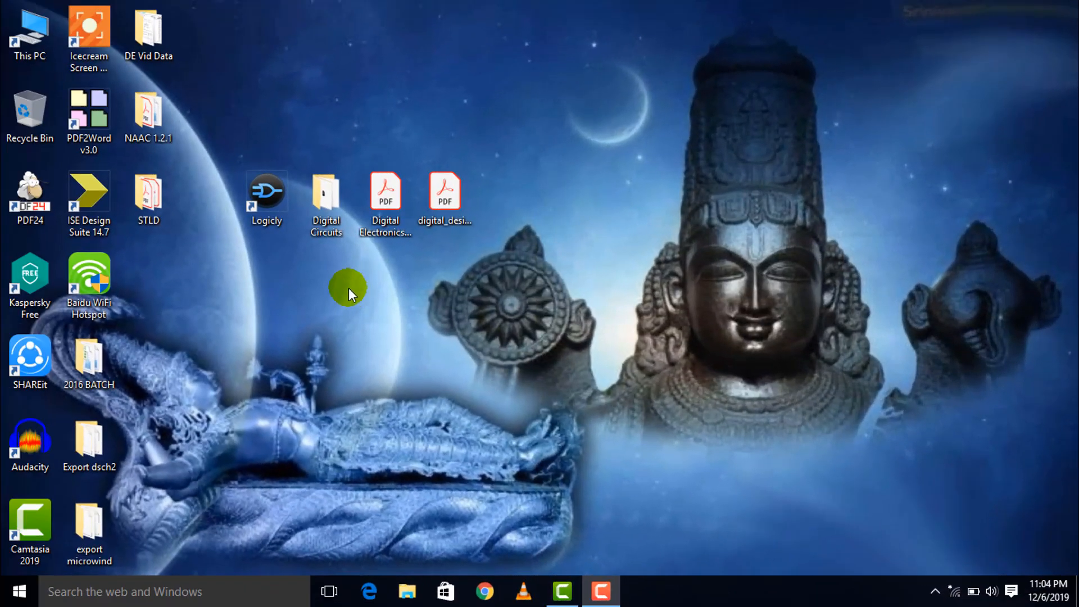
{"action": "left_click_drag", "start_coordinate": [257, 140], "coordinate": [323, 228]}
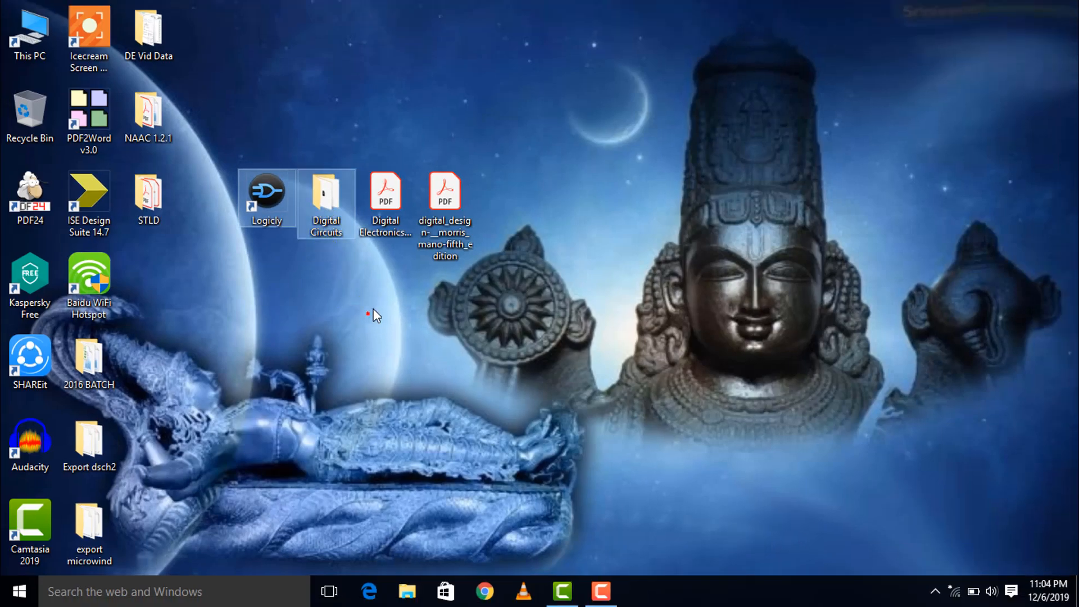
{"action": "left_click", "coordinate": [453, 178]}
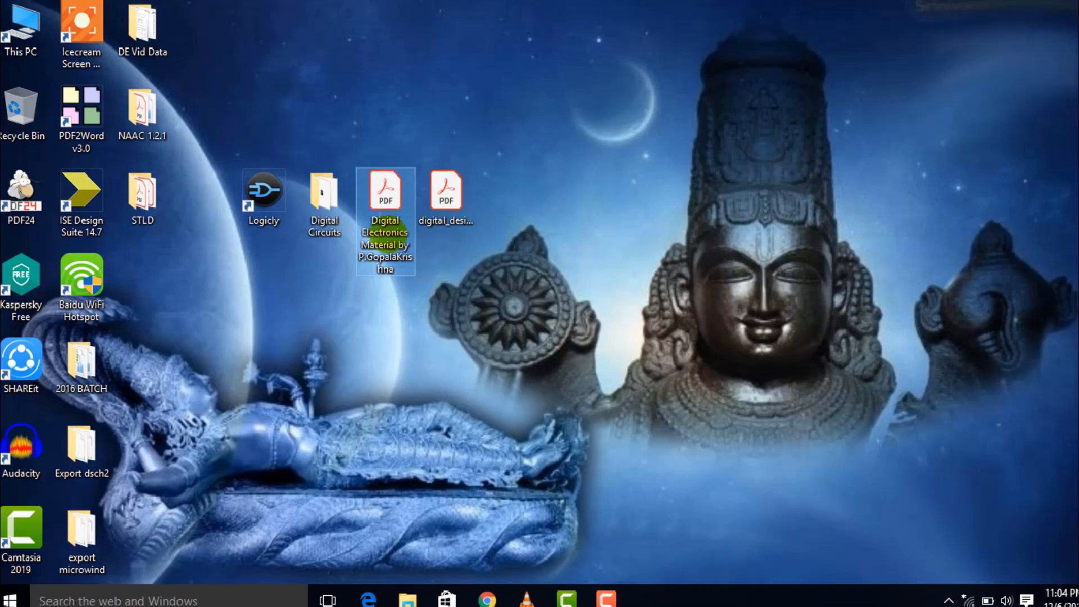
{"action": "left_click", "coordinate": [415, 394]}
{"action": "left_click", "coordinate": [457, 208]}
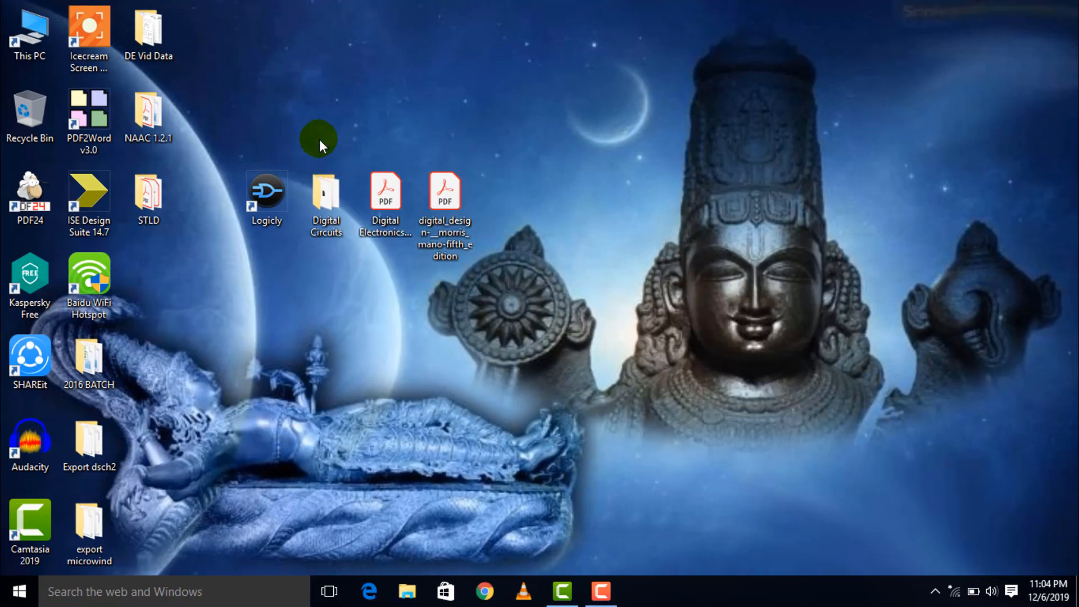
{"action": "left_click_drag", "start_coordinate": [319, 139], "coordinate": [472, 284]}
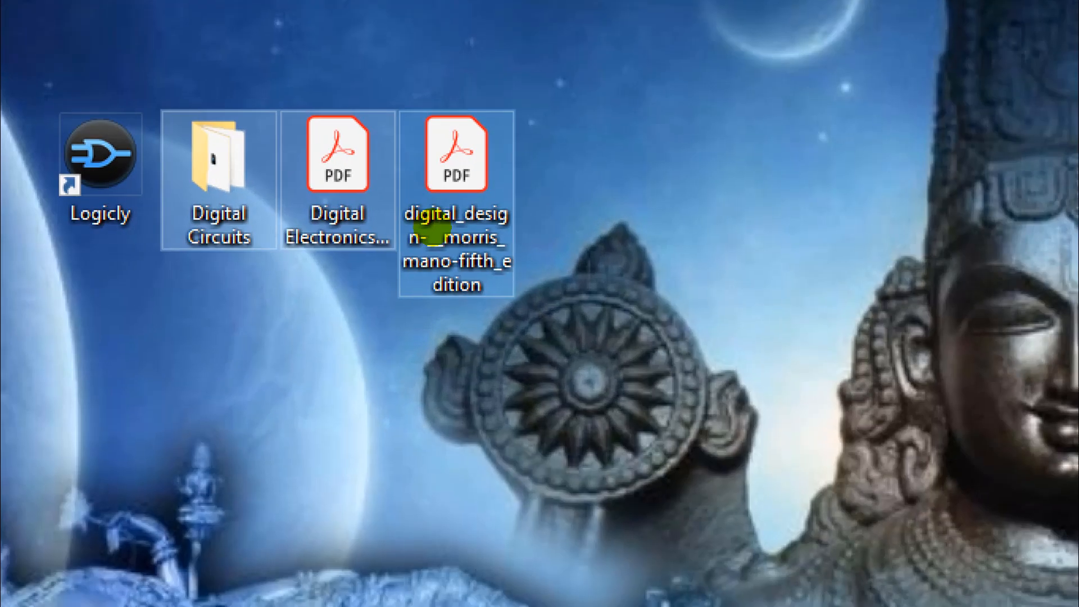